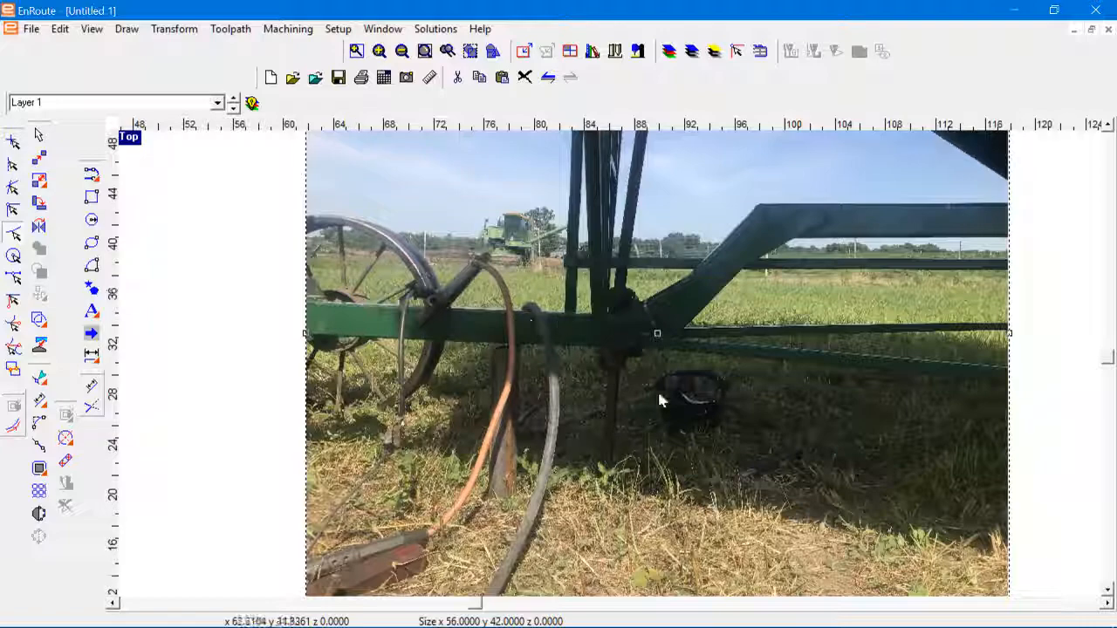
click(91, 172)
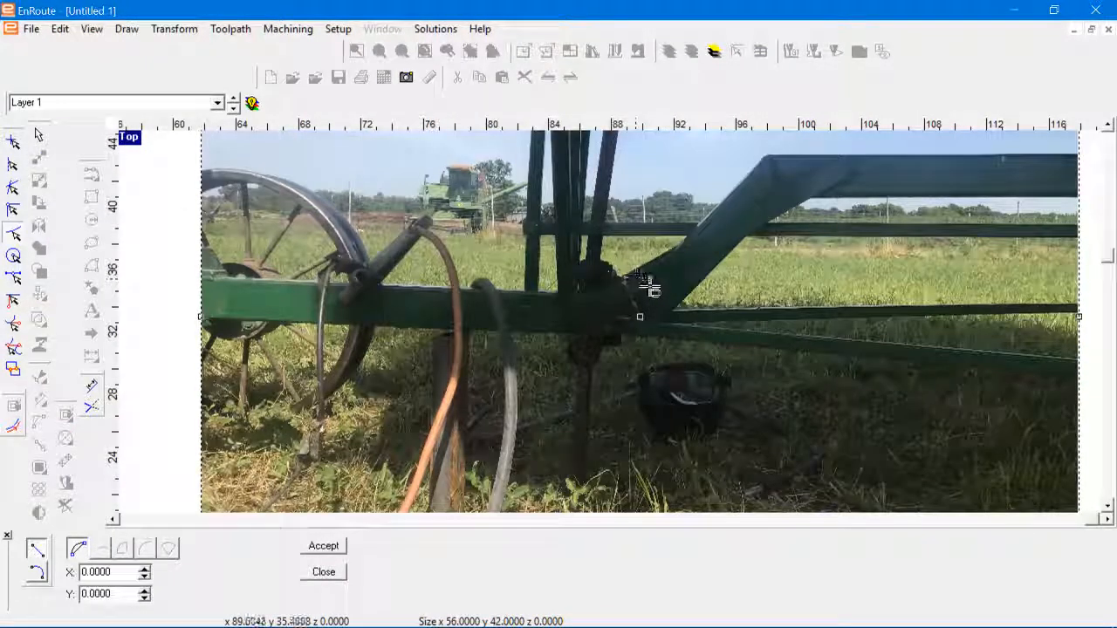
scroll(637, 288, up, 2)
scroll(637, 293, up, 1)
scroll(580, 323, down, 4)
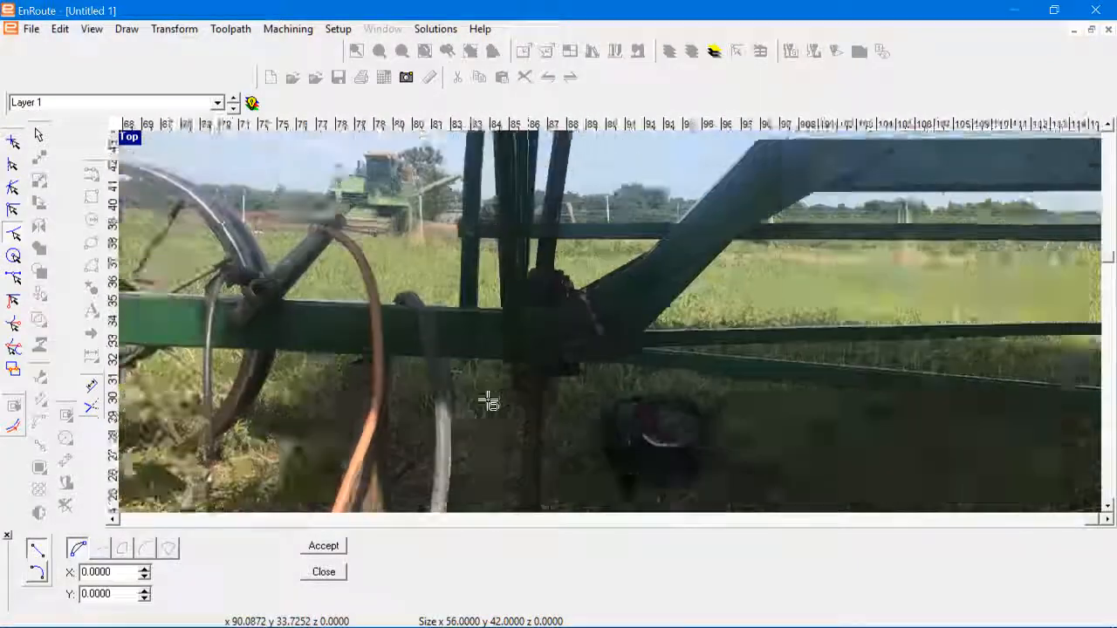
key(Escape)
scroll(600, 403, up, 1)
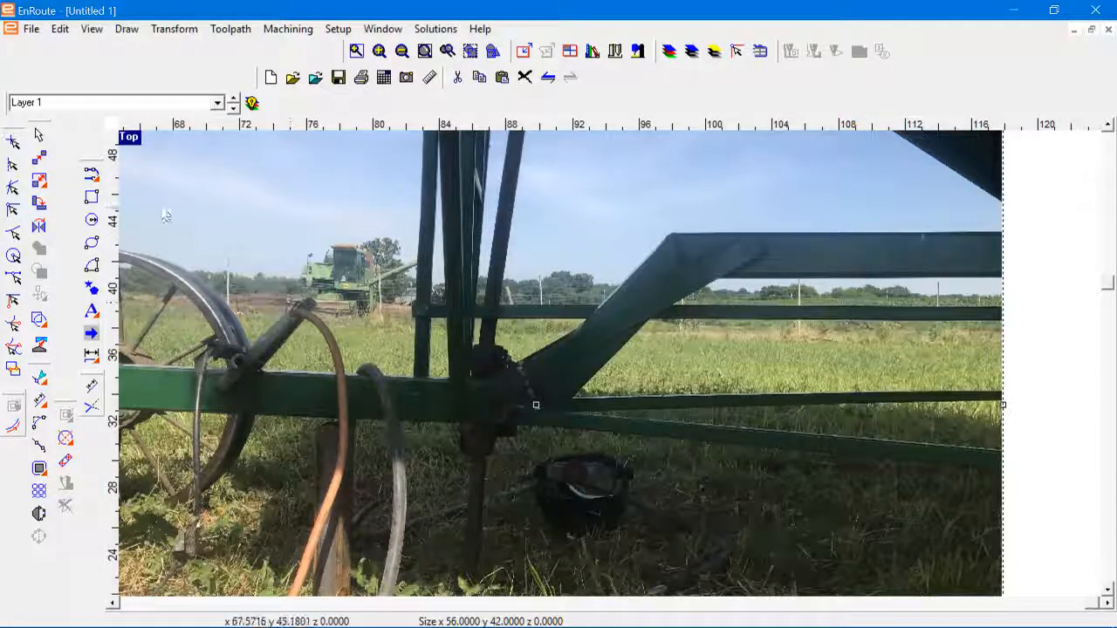
Trace a polyline on the photo along the lower edge of the green beam, up the slanted arm and along the raised beam's underside.
click(93, 177)
scroll(466, 367, up, 4)
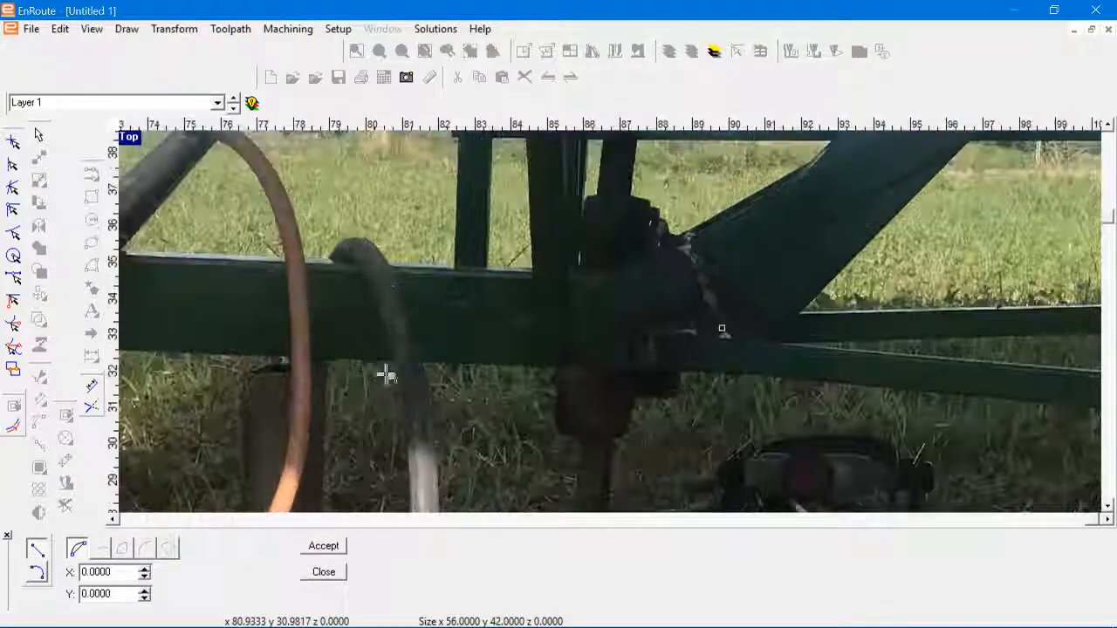
click(366, 362)
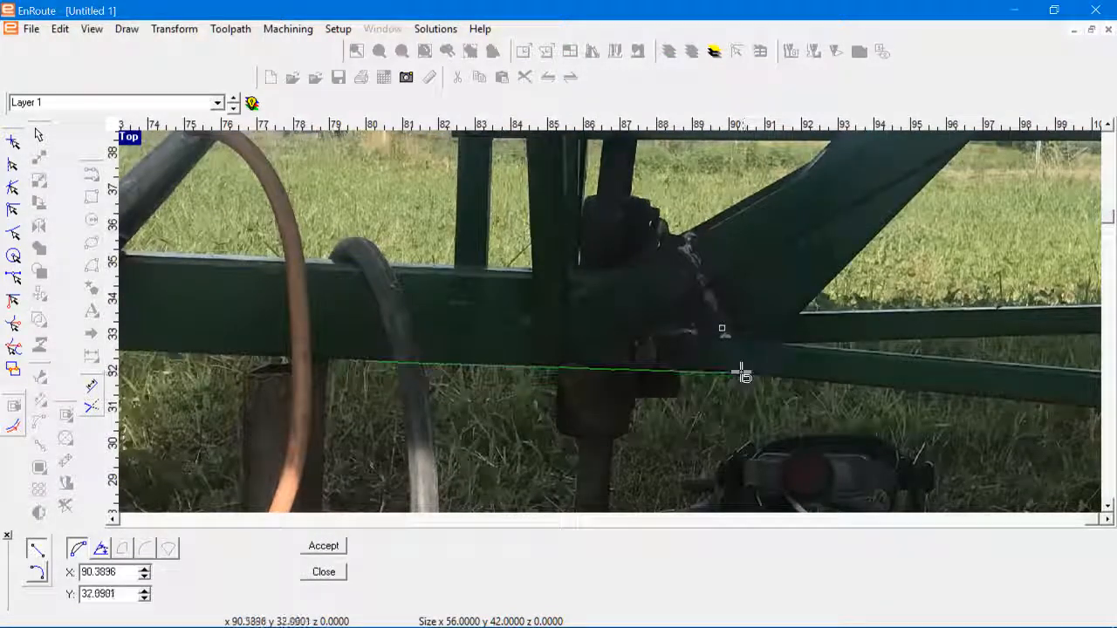
scroll(526, 349, down, 4)
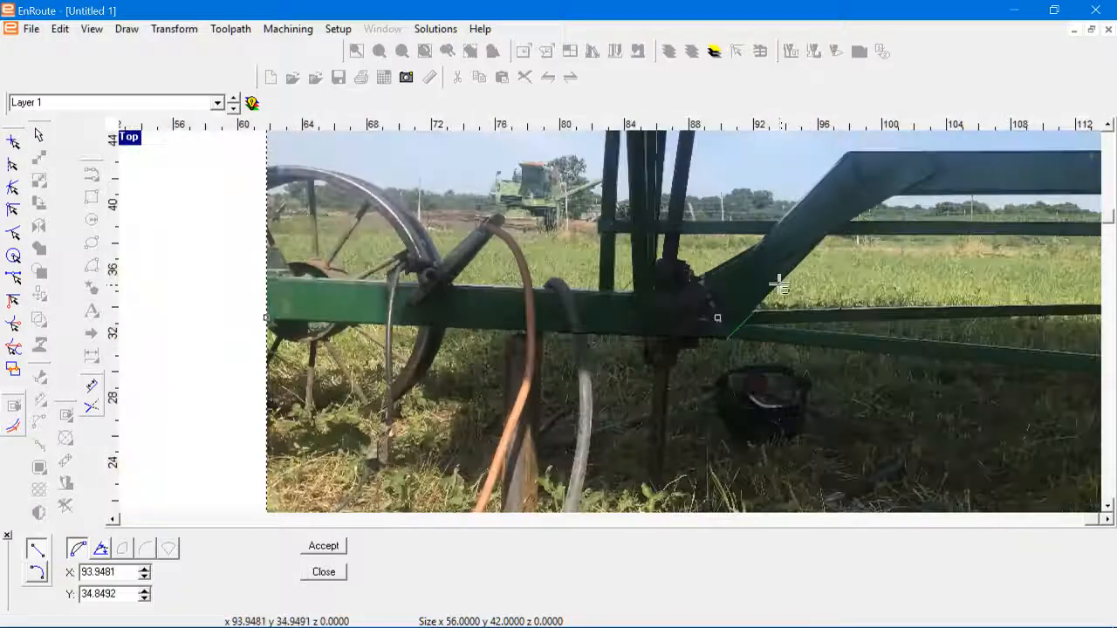
scroll(910, 200, up, 3)
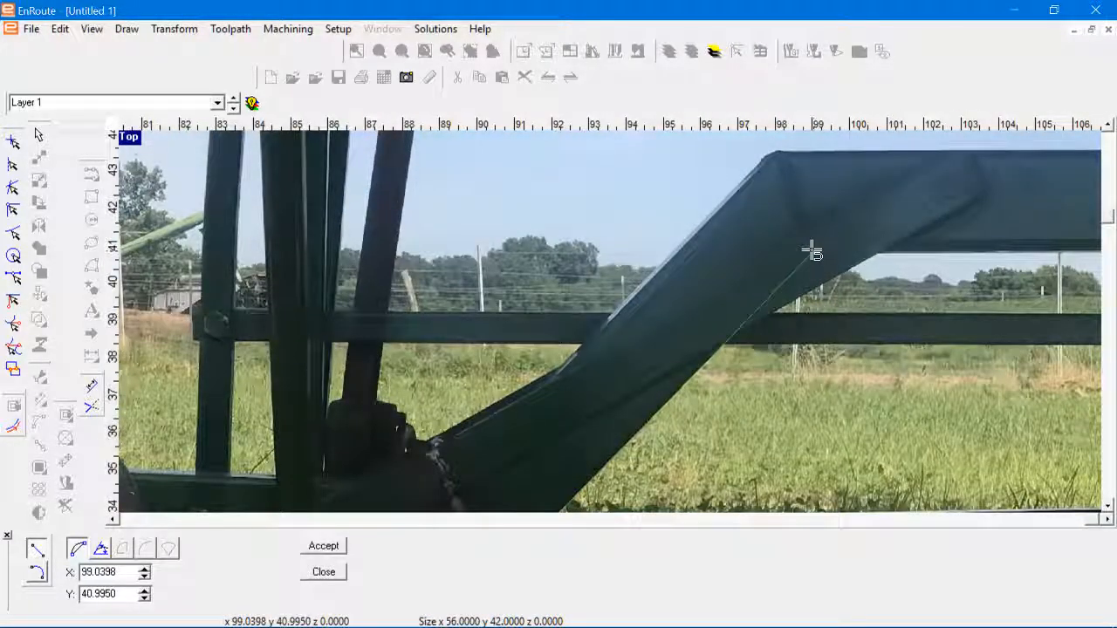
click(811, 251)
scroll(810, 250, down, 3)
scroll(1026, 250, up, 3)
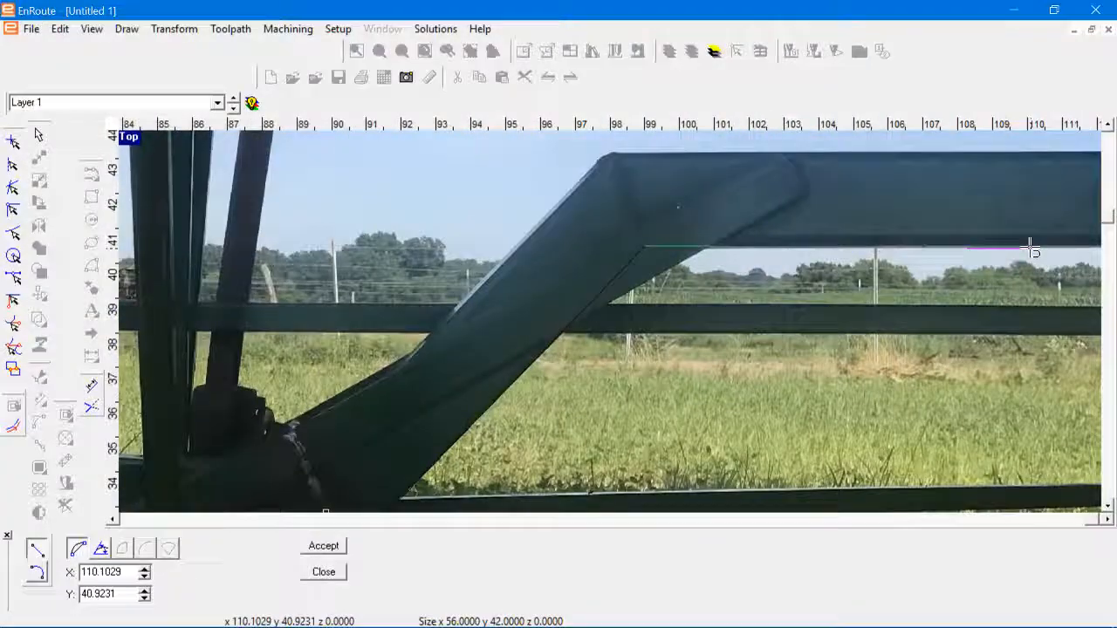
click(1022, 247)
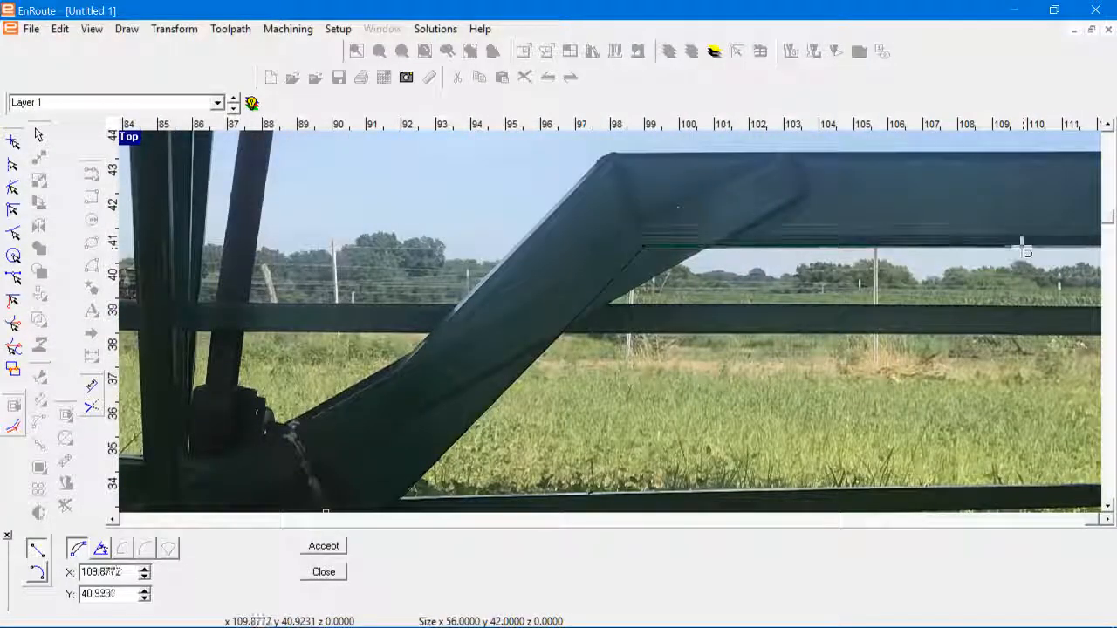
right_click(1021, 246)
right_click(1021, 245)
Create one outline offset of the traced polyline at a distance of 1.03.
scroll(920, 211, down, 2)
scroll(785, 277, up, 3)
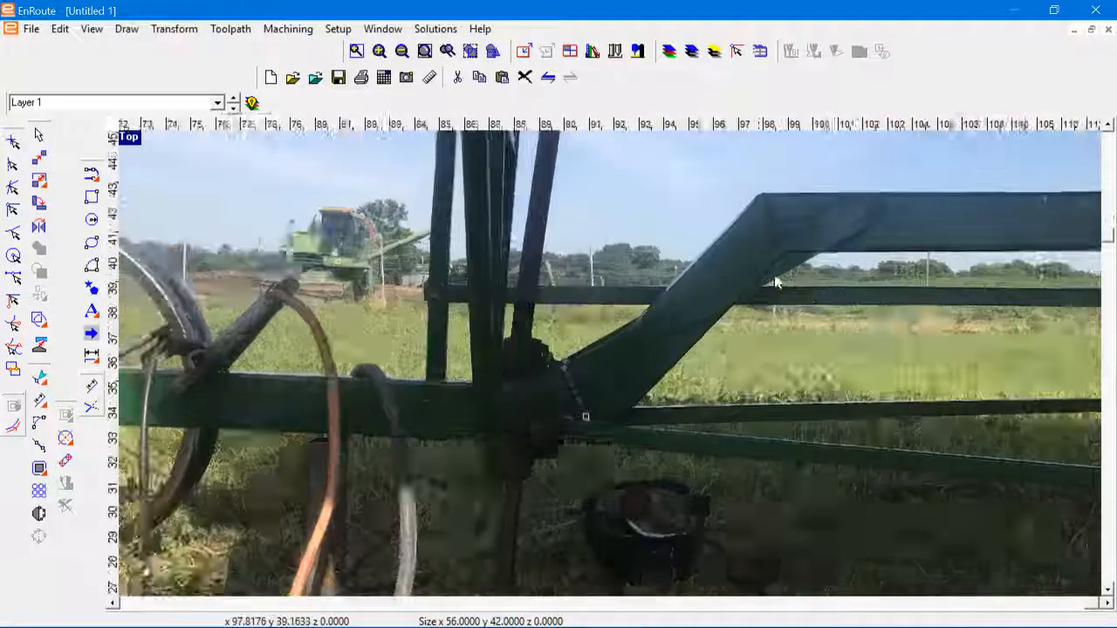
scroll(404, 329, down, 3)
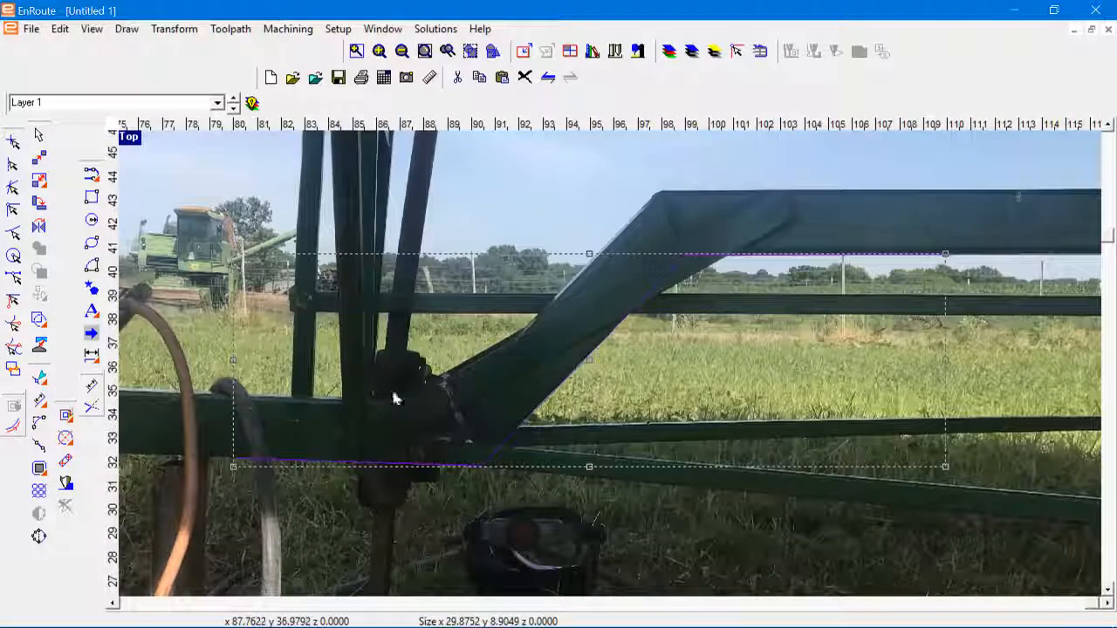
click(39, 471)
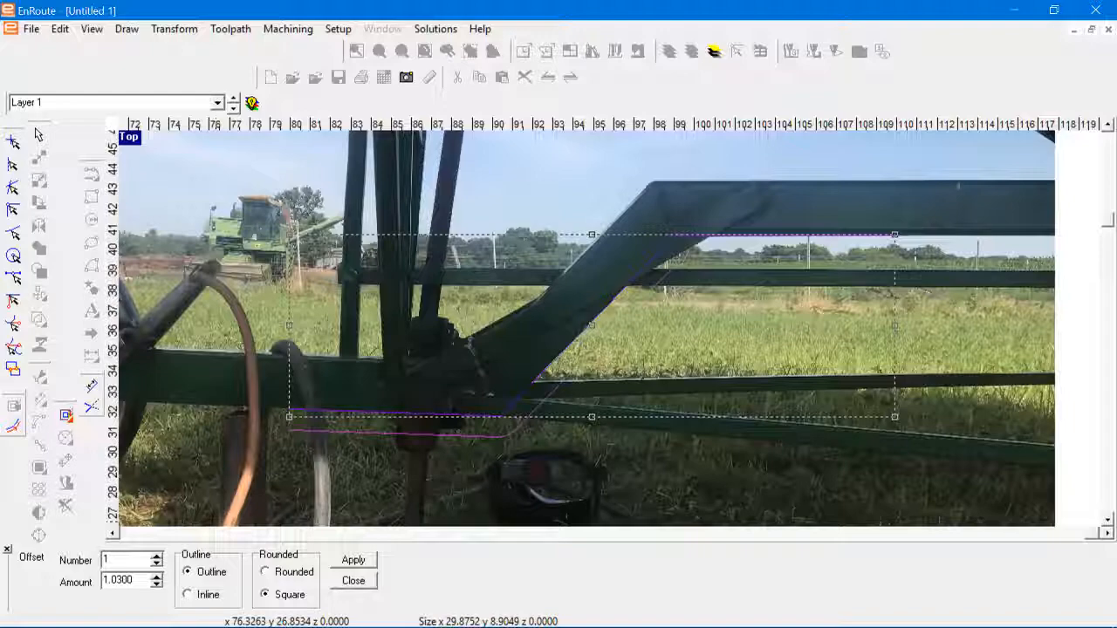
click(353, 580)
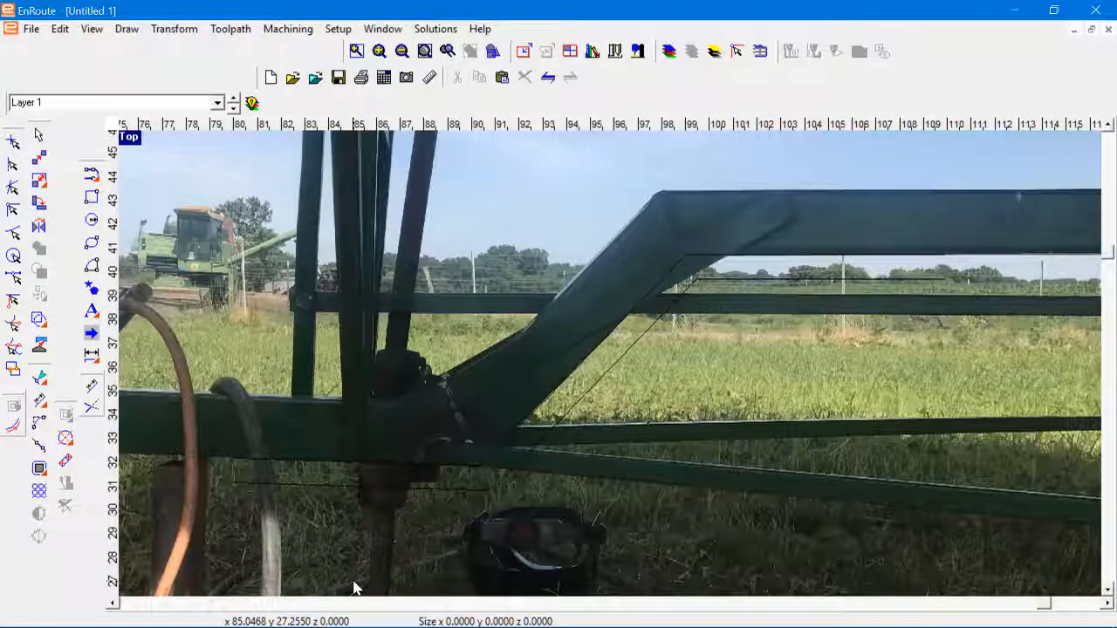
Draw a straight line along the top edge of the raised horizontal beam in the photo.
click(94, 174)
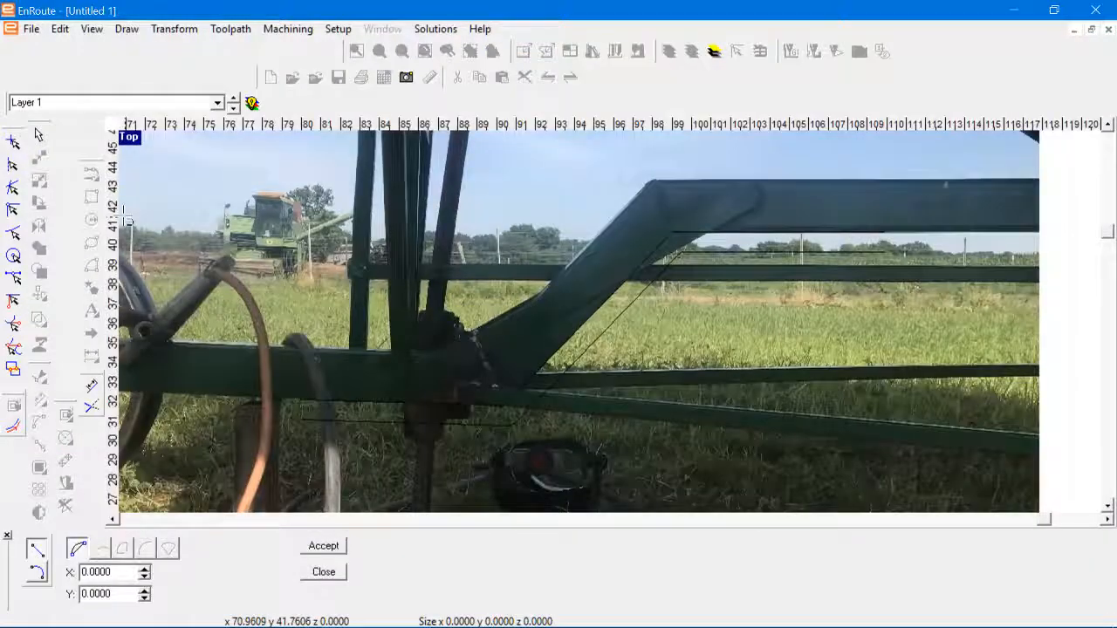
scroll(635, 209, up, 2)
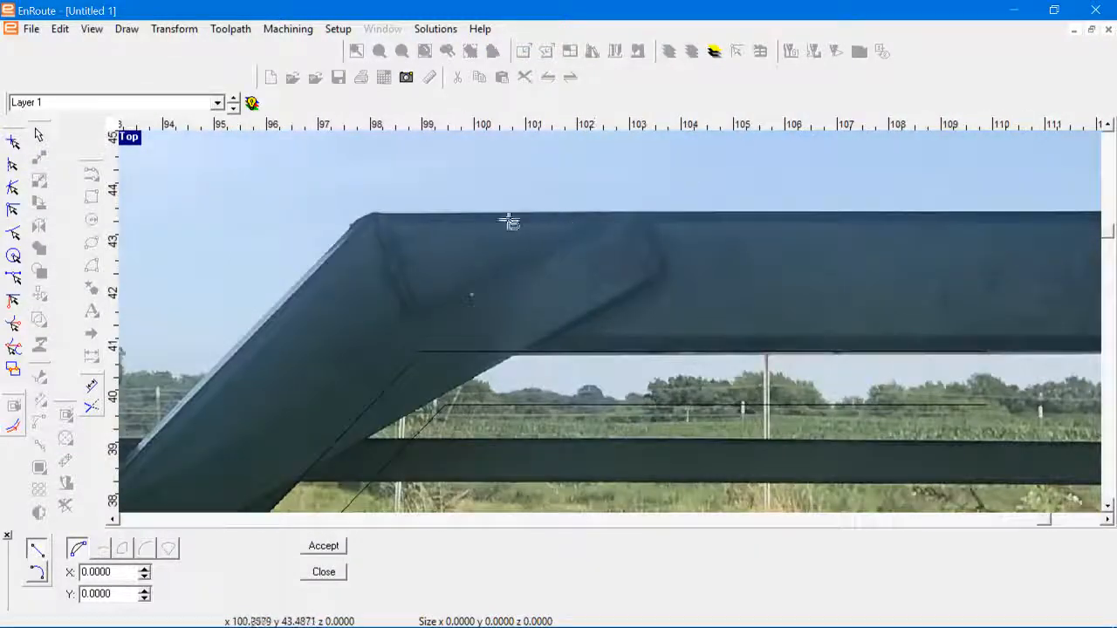
click(403, 217)
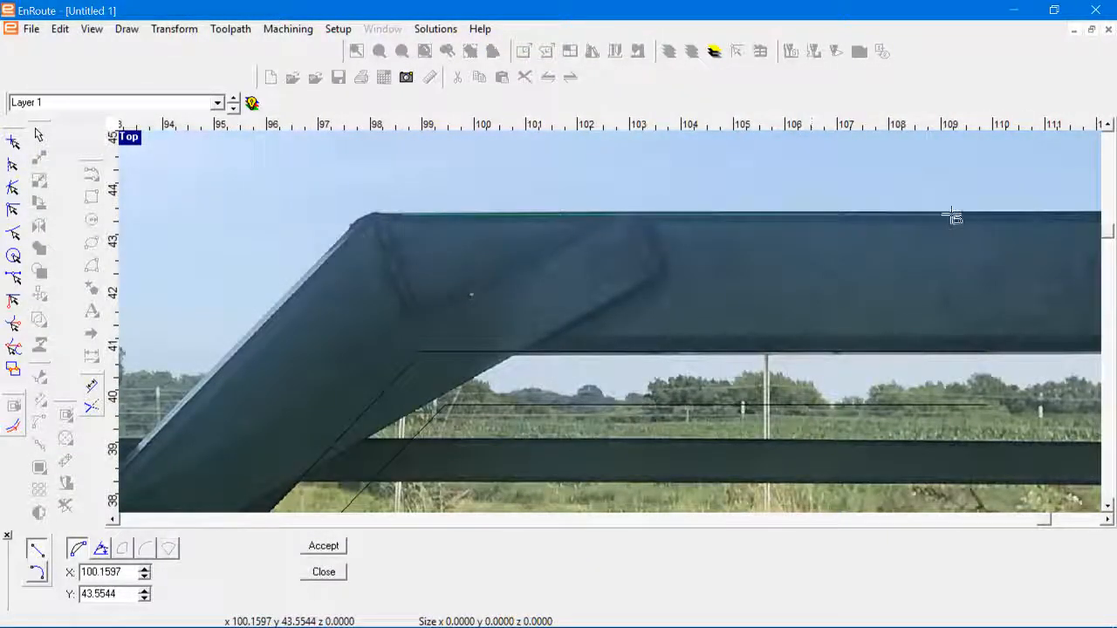
key(Escape)
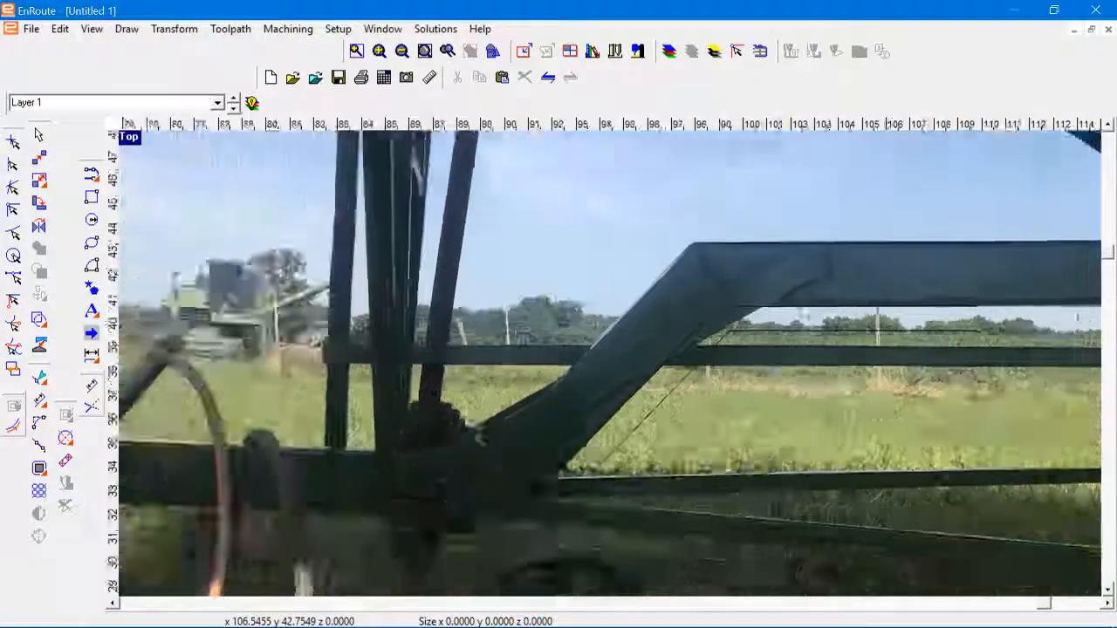
Move the photo sideways so it is clear of the traced contours.
scroll(619, 315, down, 4)
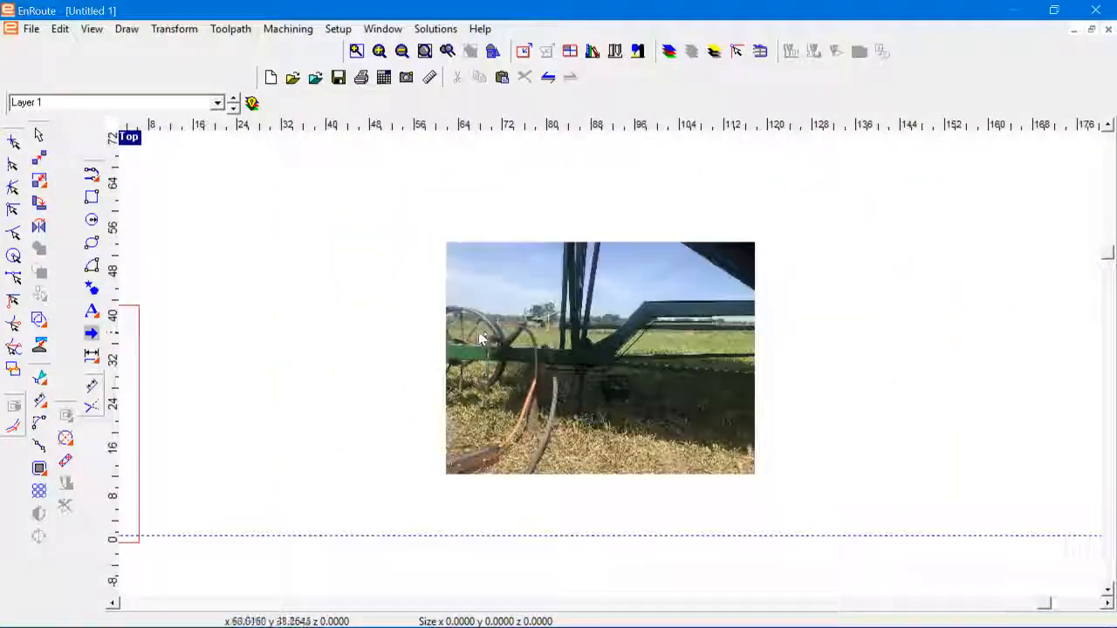
click(755, 264)
drag(755, 264, 783, 253)
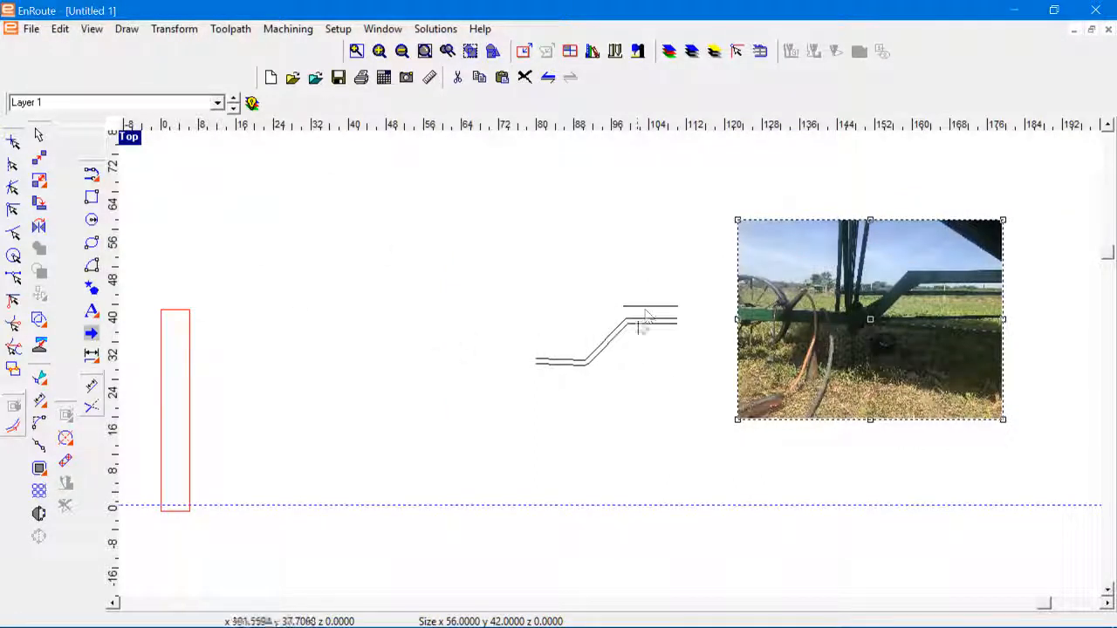
Measure the gap between the top line and the horizontal upper run of the traced polyline with a trial dimension.
scroll(684, 316, up, 3)
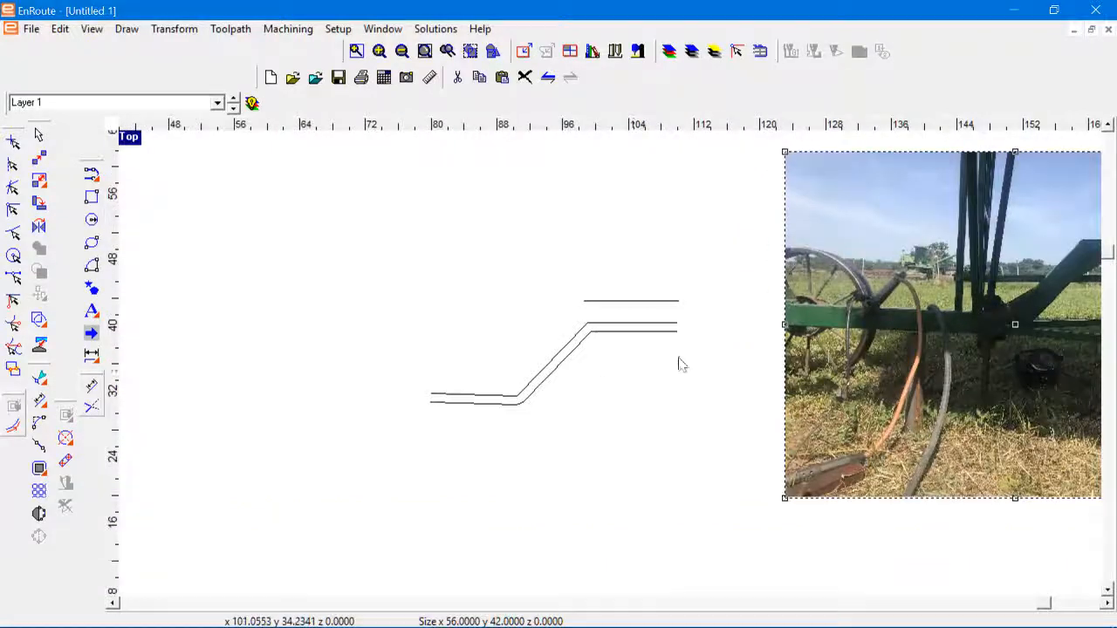
scroll(682, 363, up, 1)
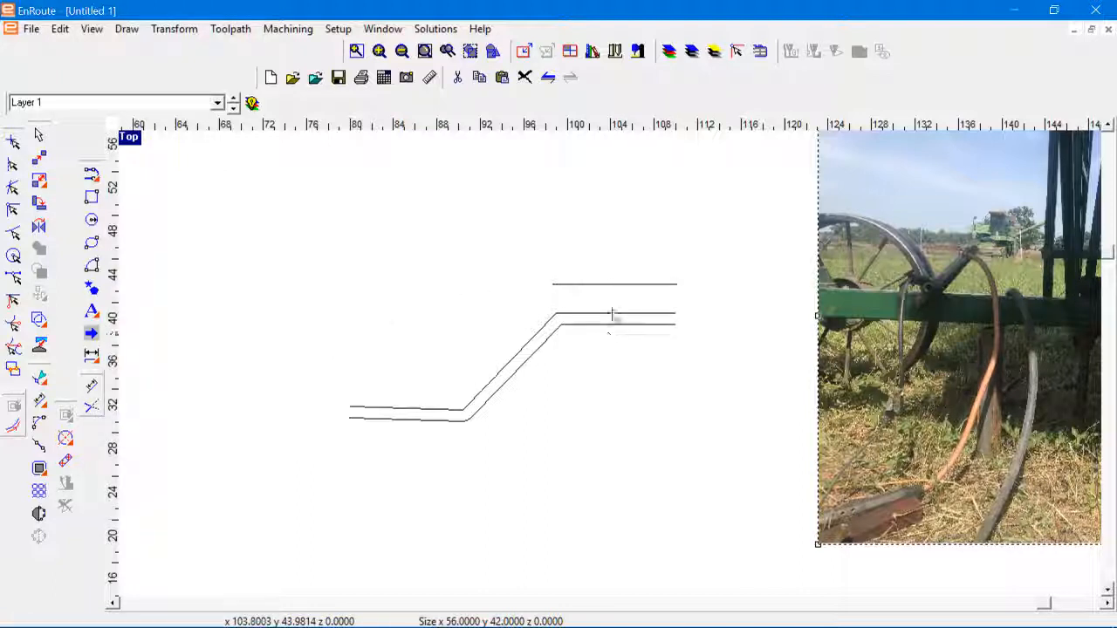
click(93, 358)
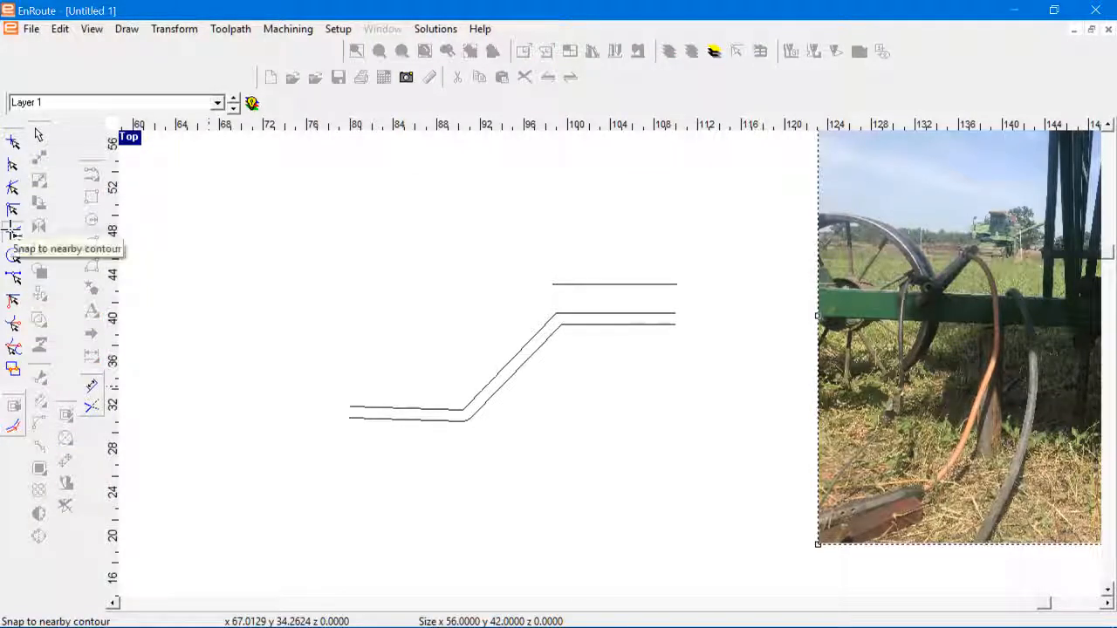
scroll(567, 336, up, 2)
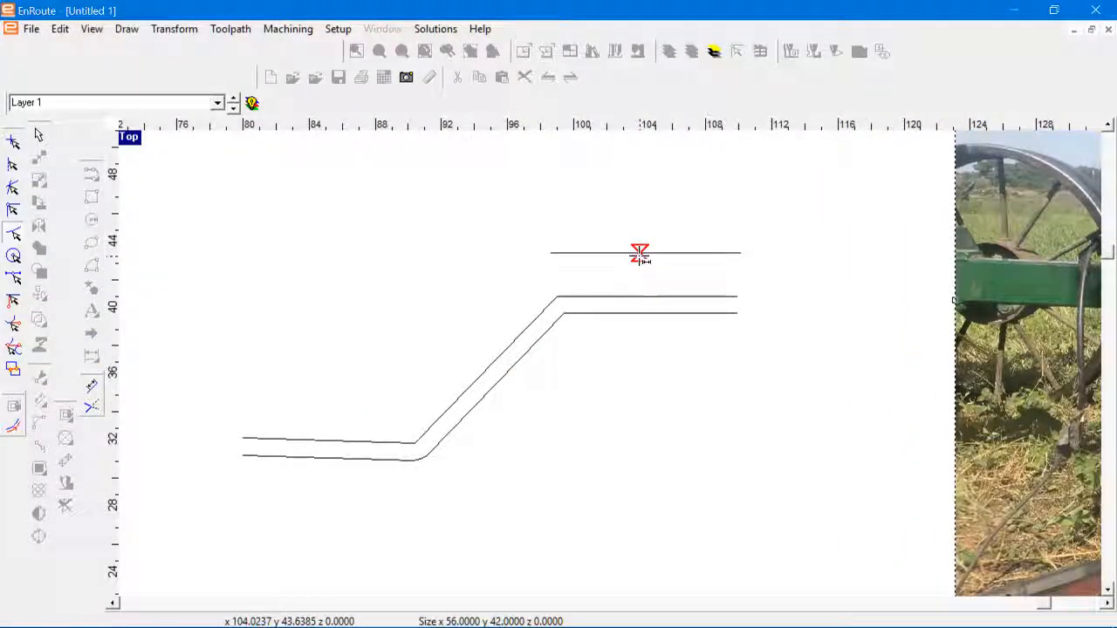
click(638, 296)
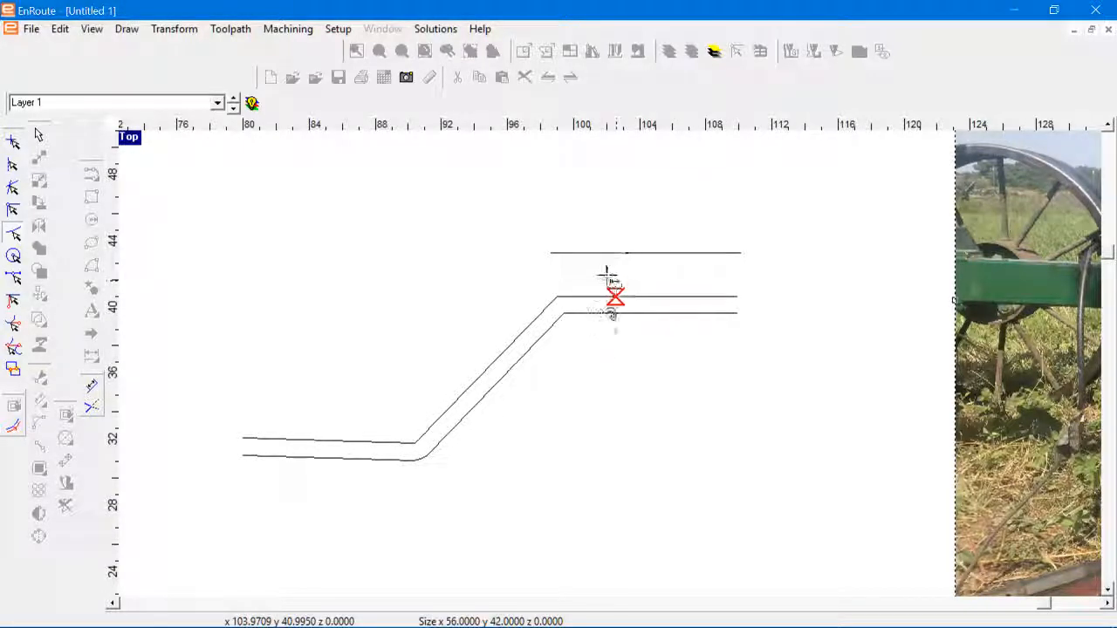
key(Escape)
Select all traced contours and scale them proportionally to an X size of 34.
scroll(628, 275, down, 3)
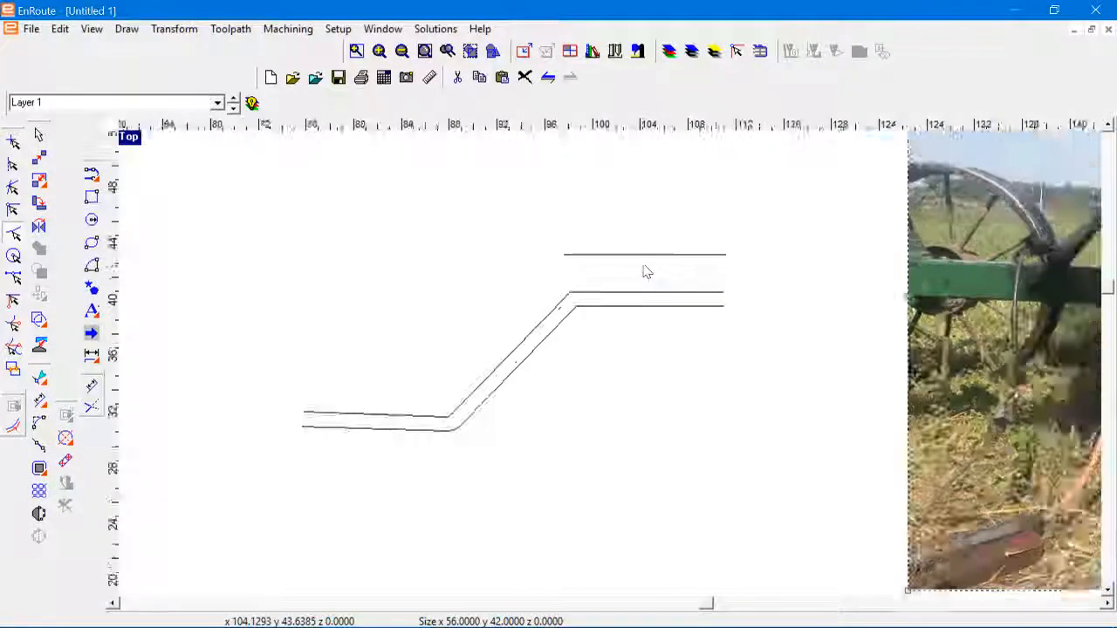
drag(392, 224, 731, 468)
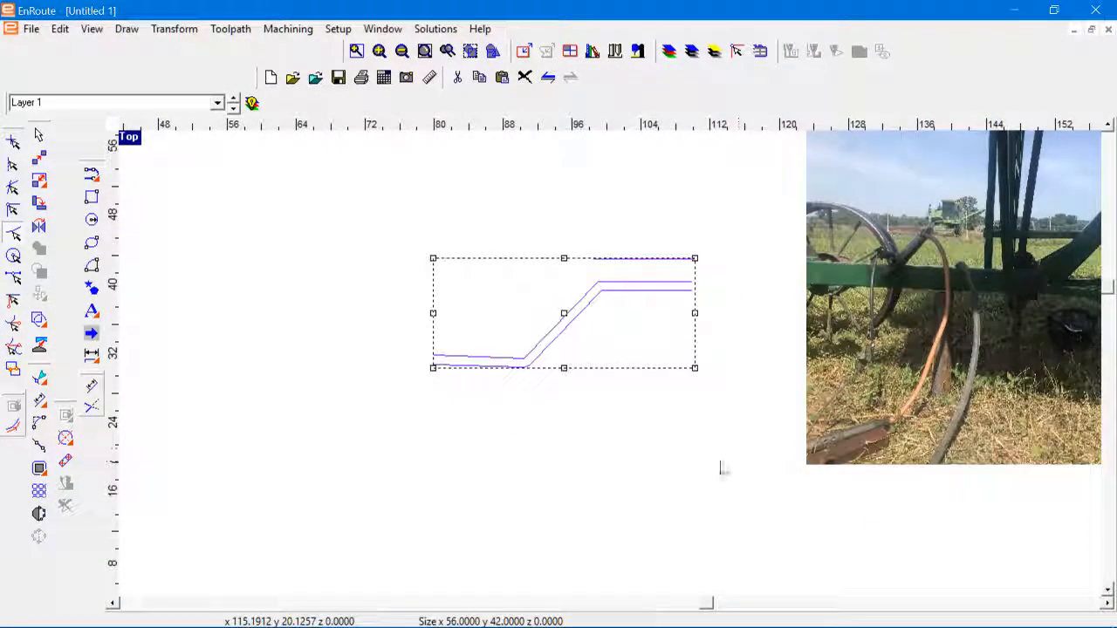
right_click(509, 308)
click(545, 297)
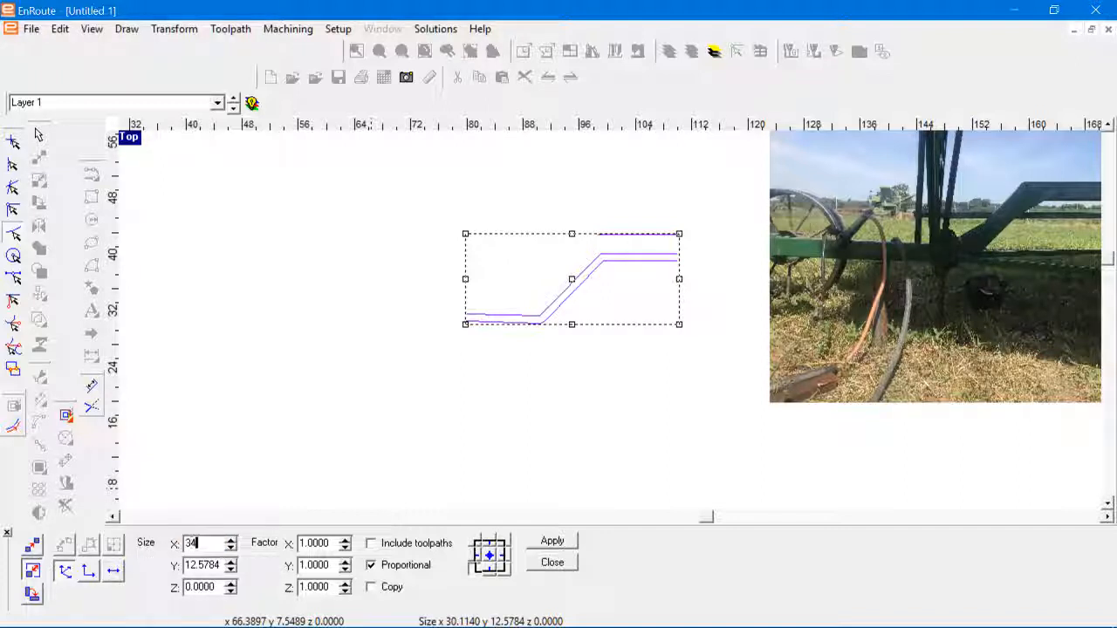
key(Tab)
click(552, 541)
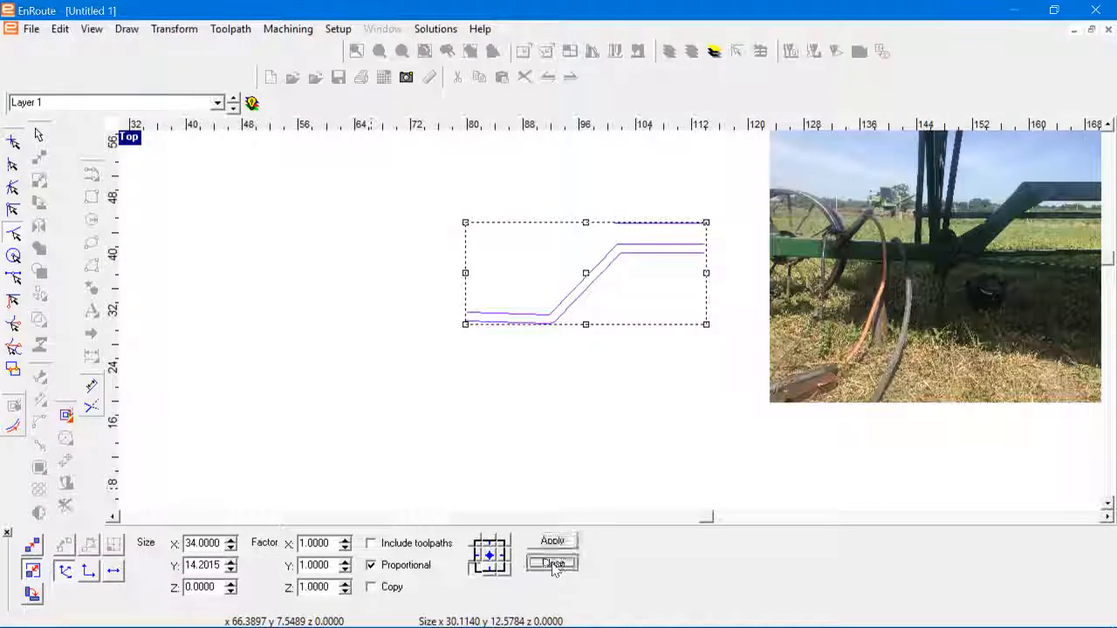
click(553, 563)
Measure the gap between the top line and the traced polyline on the scaled contours.
click(91, 355)
scroll(646, 245, up, 2)
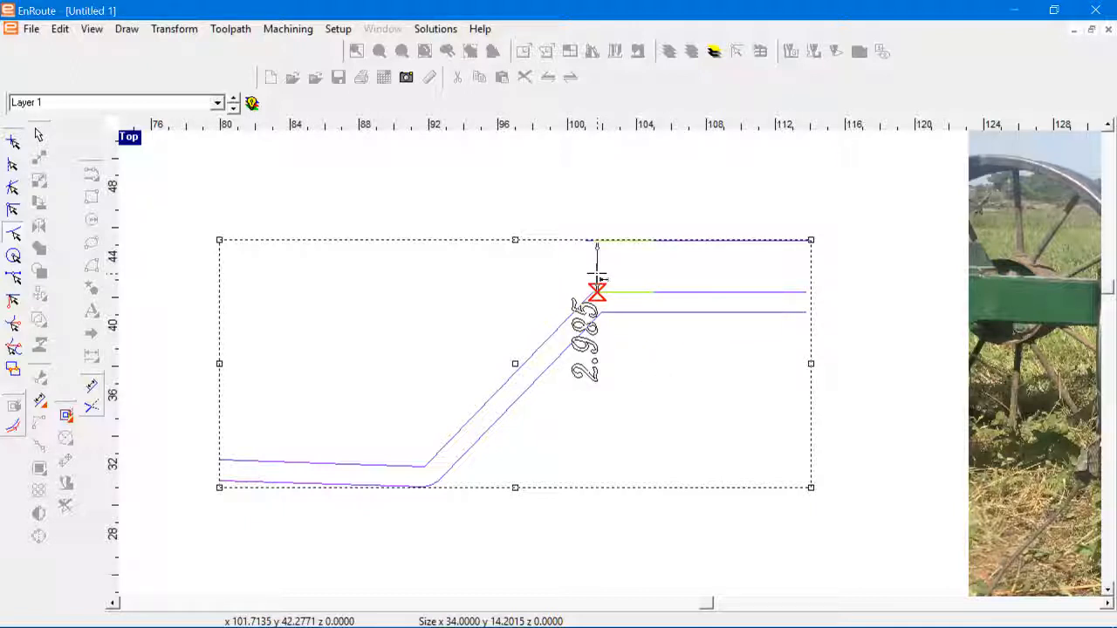
click(597, 279)
Scale the selected contours proportionally to an X size of 34.07.
right_click(519, 261)
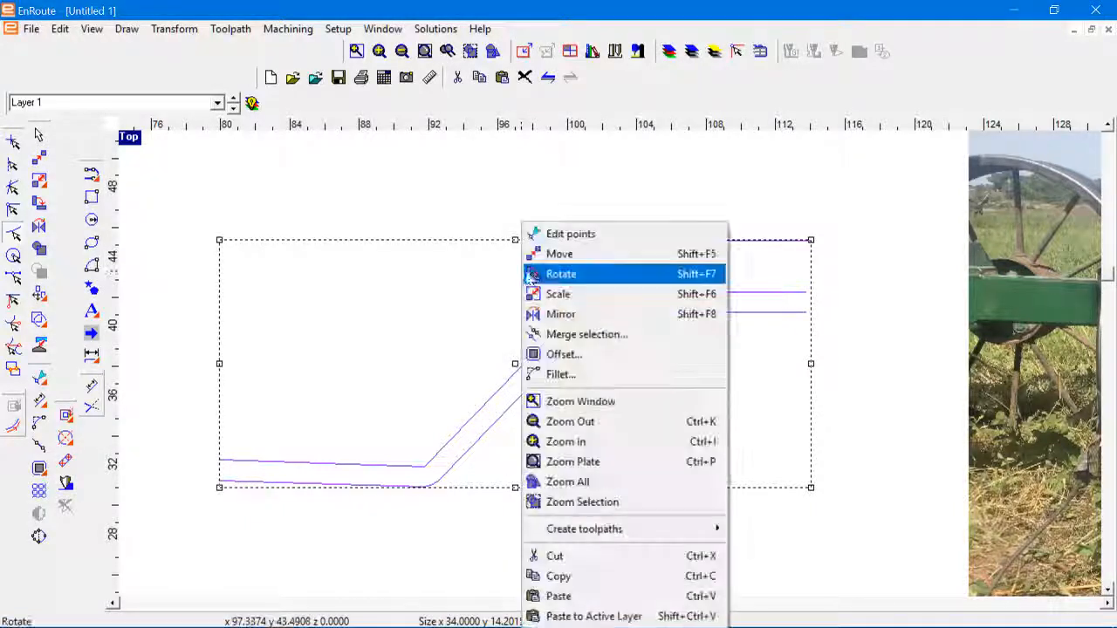
click(586, 293)
click(231, 540)
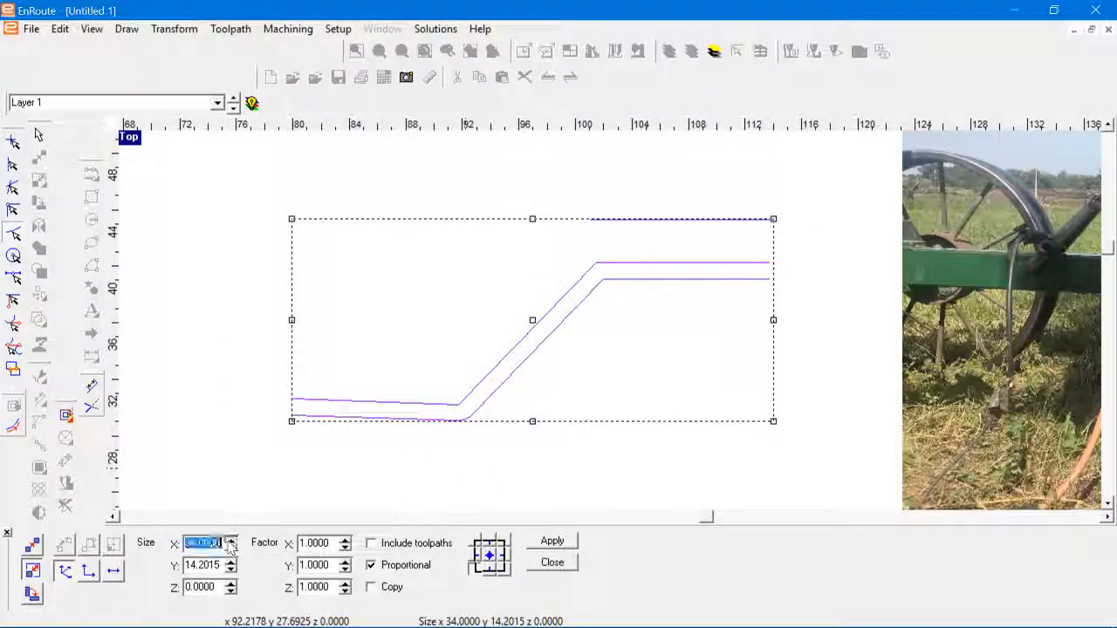
click(231, 543)
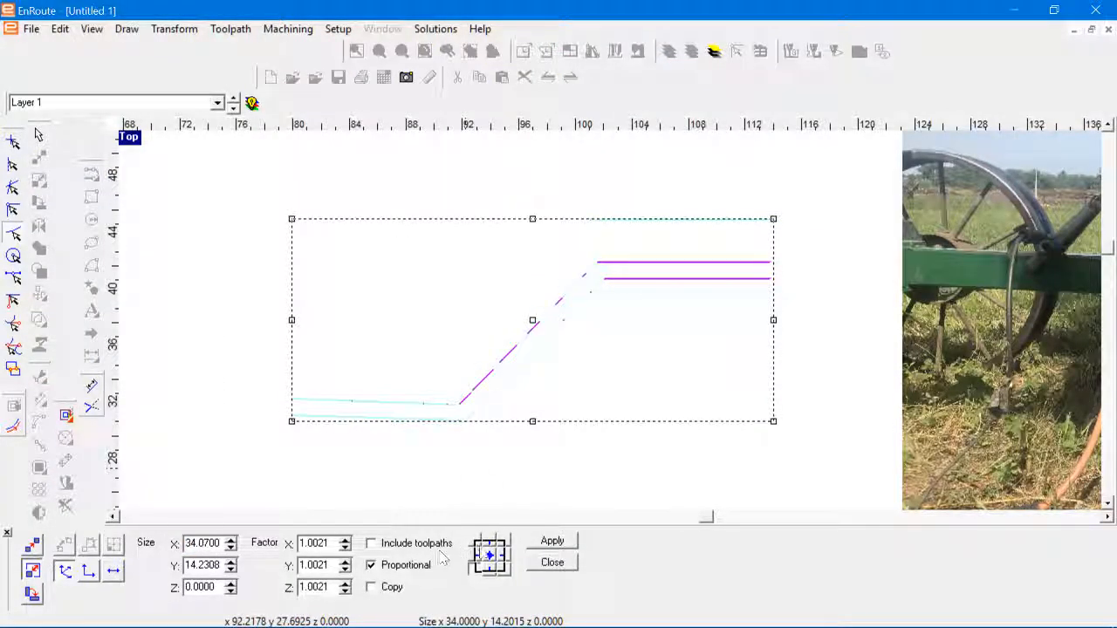
click(547, 541)
click(550, 561)
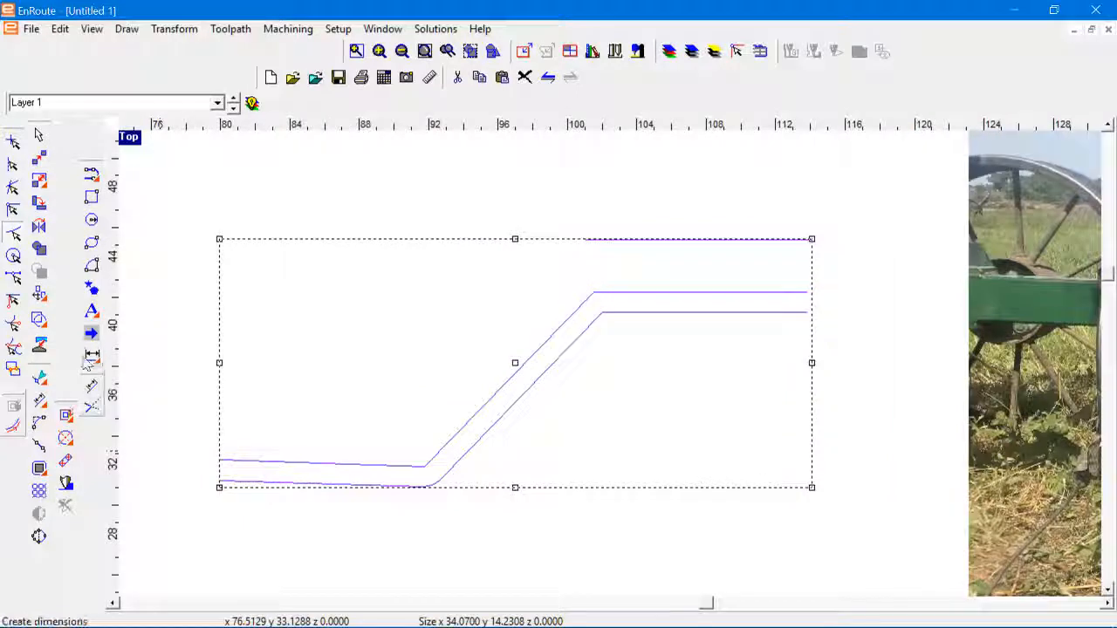
Recheck the vertical distance between the top line and the traced polyline's horizontal run after the fine scaling.
click(91, 358)
scroll(666, 282, up, 2)
click(668, 219)
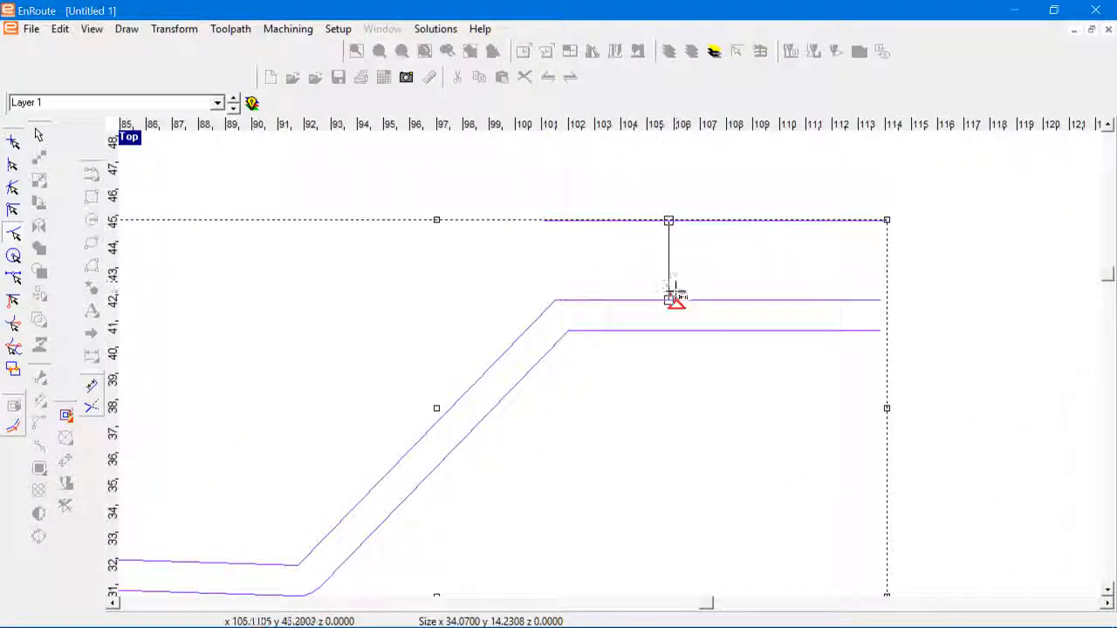
click(676, 298)
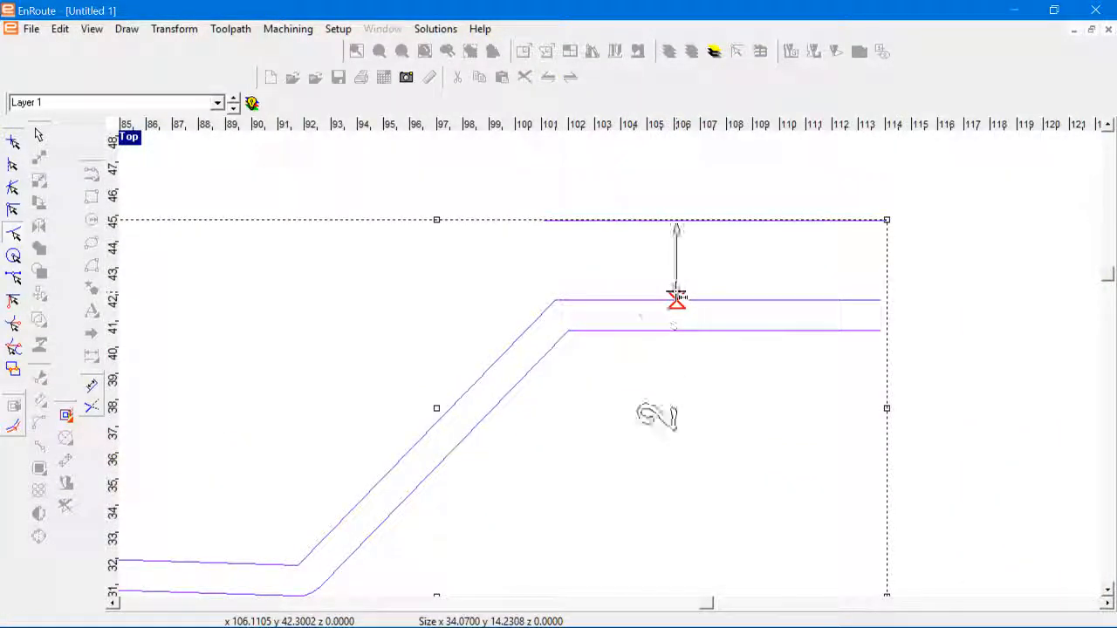
Leave the measuring and delete the separate horizontal line above the traced beam contours.
scroll(676, 297, down, 2)
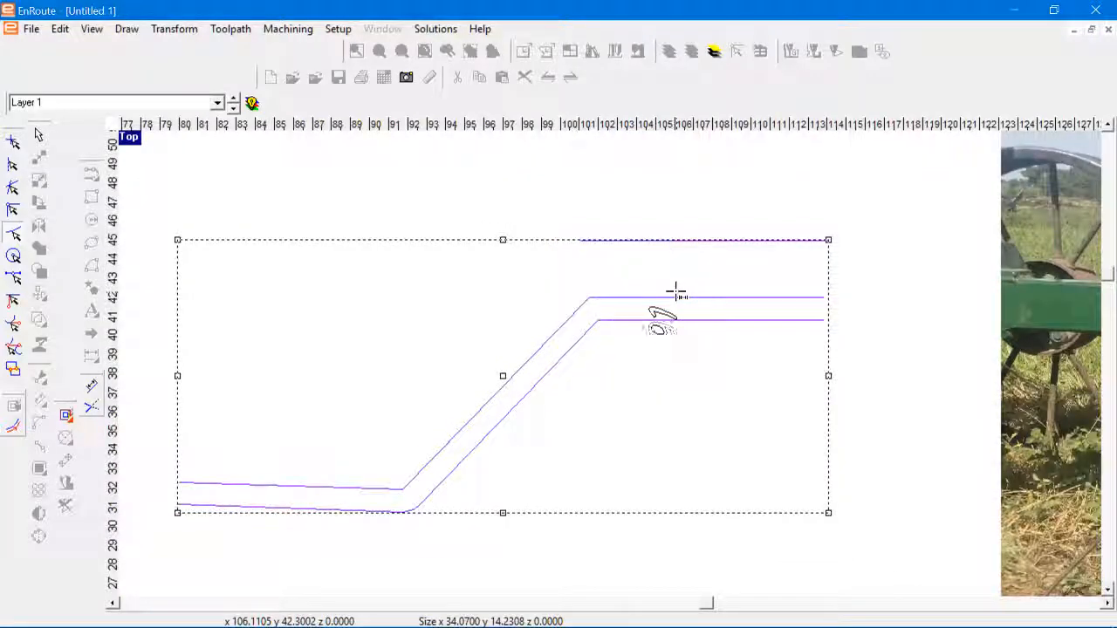
key(Escape)
scroll(617, 330, down, 4)
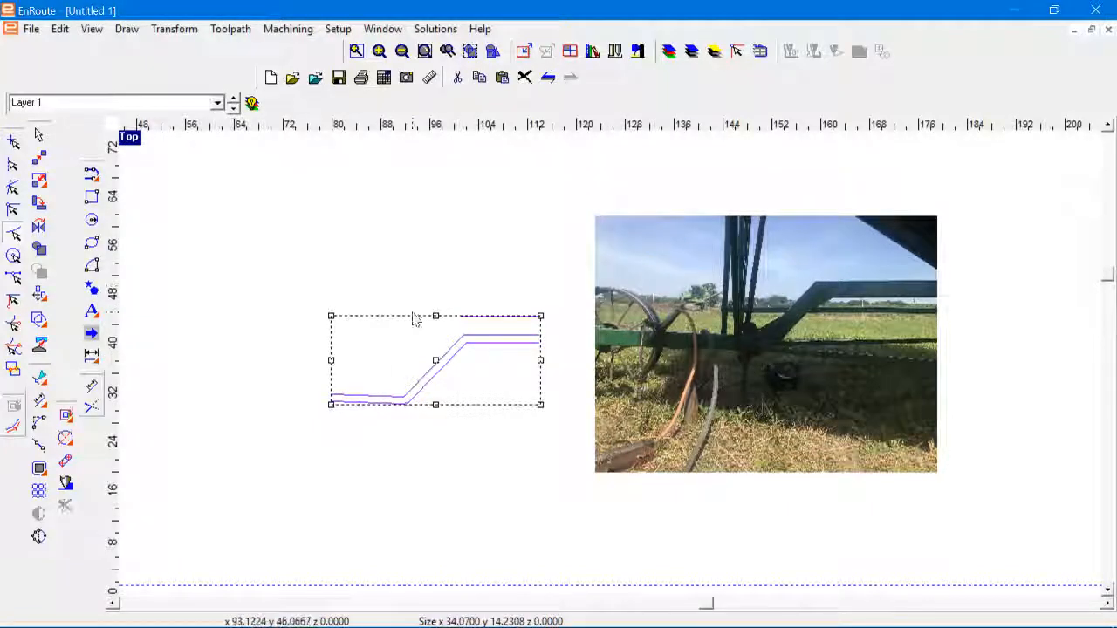
scroll(608, 333, up, 3)
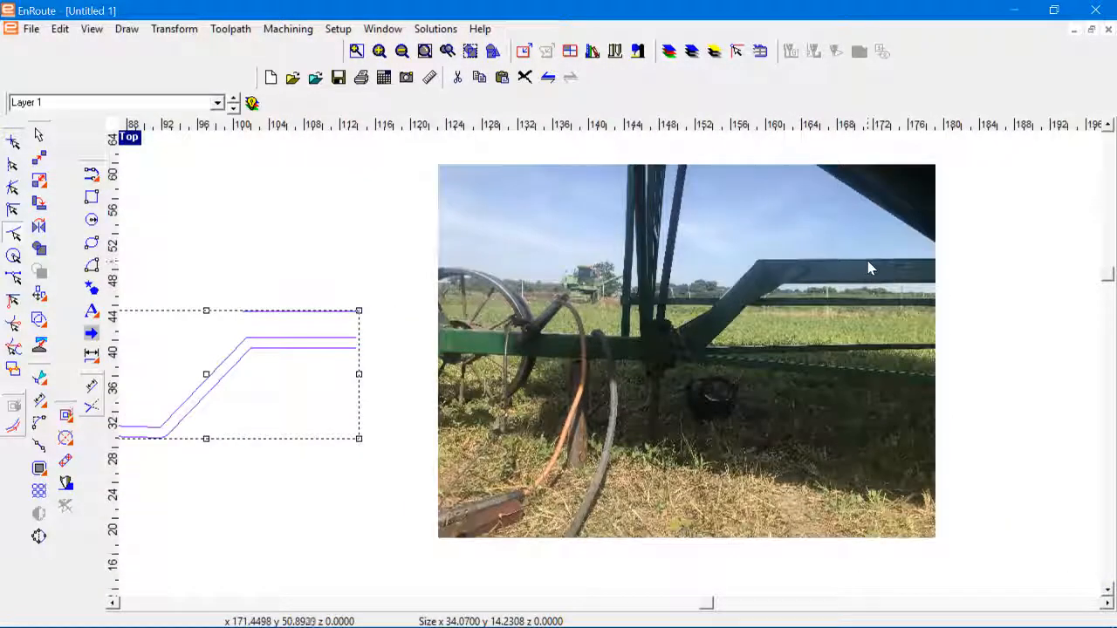
scroll(365, 349, down, 2)
scroll(302, 332, up, 1)
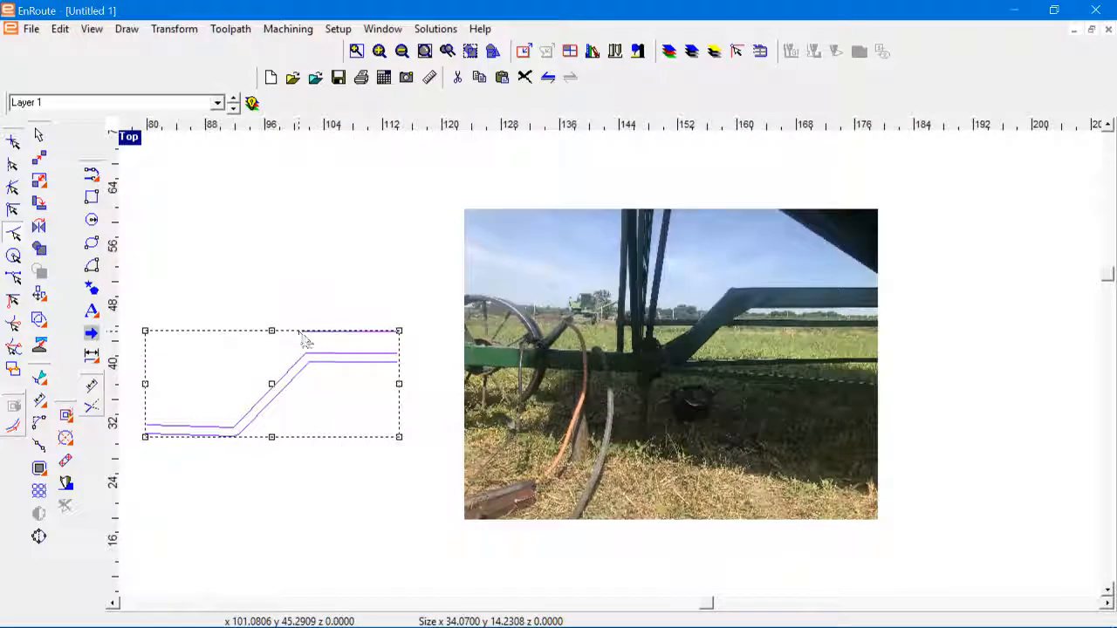
click(361, 332)
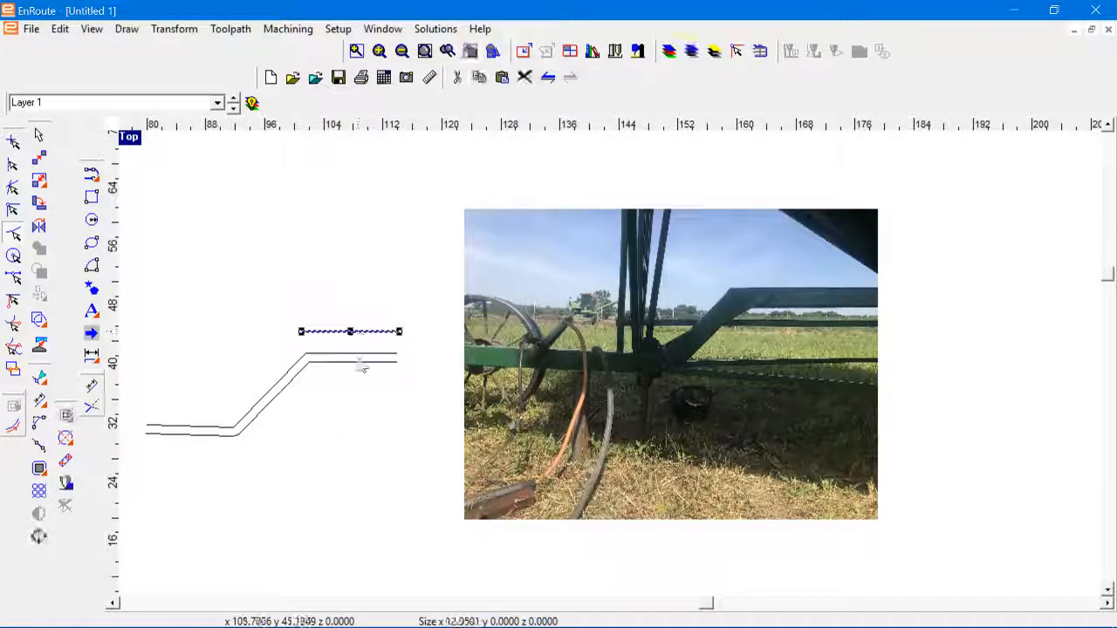
key(Delete)
Draw straight lines snapped to the contour endpoints to close both open ends of the traced beam.
scroll(349, 340, down, 2)
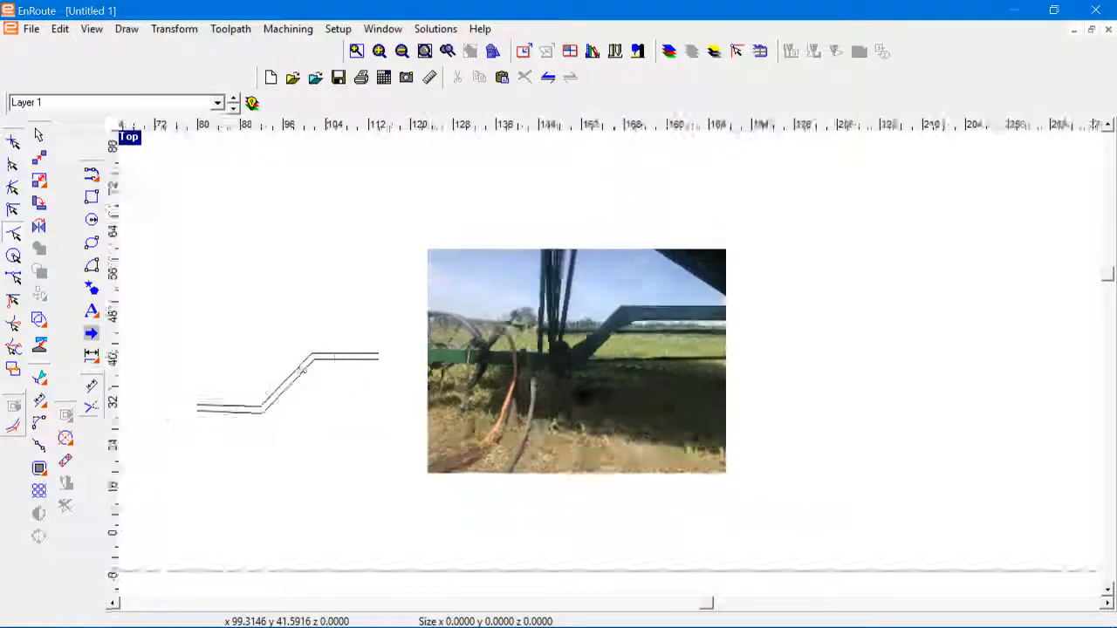
click(91, 175)
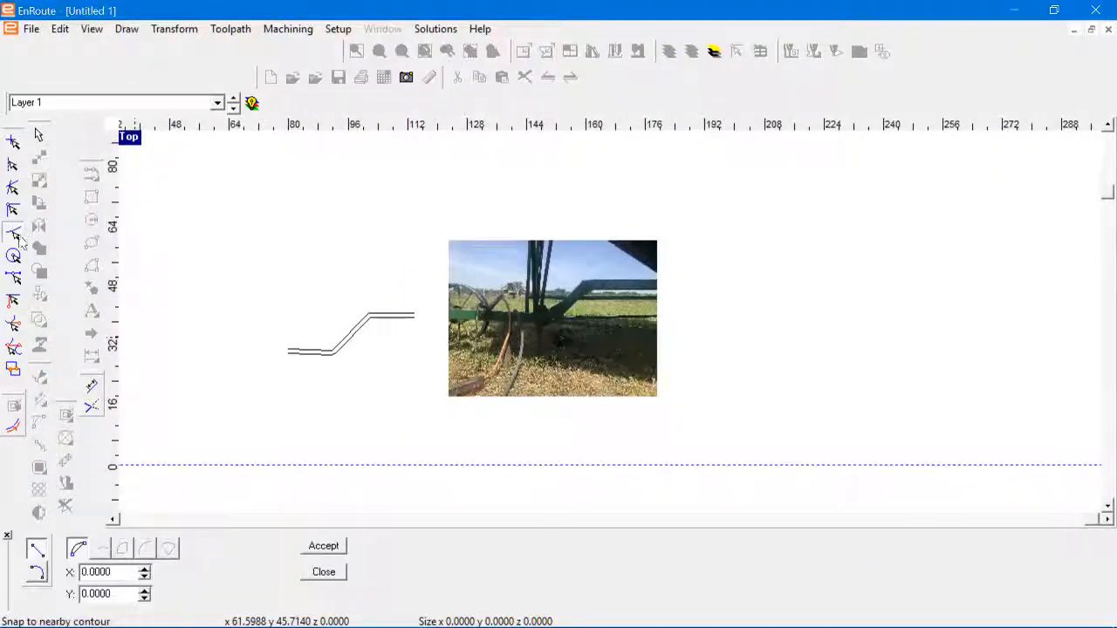
scroll(279, 354, up, 4)
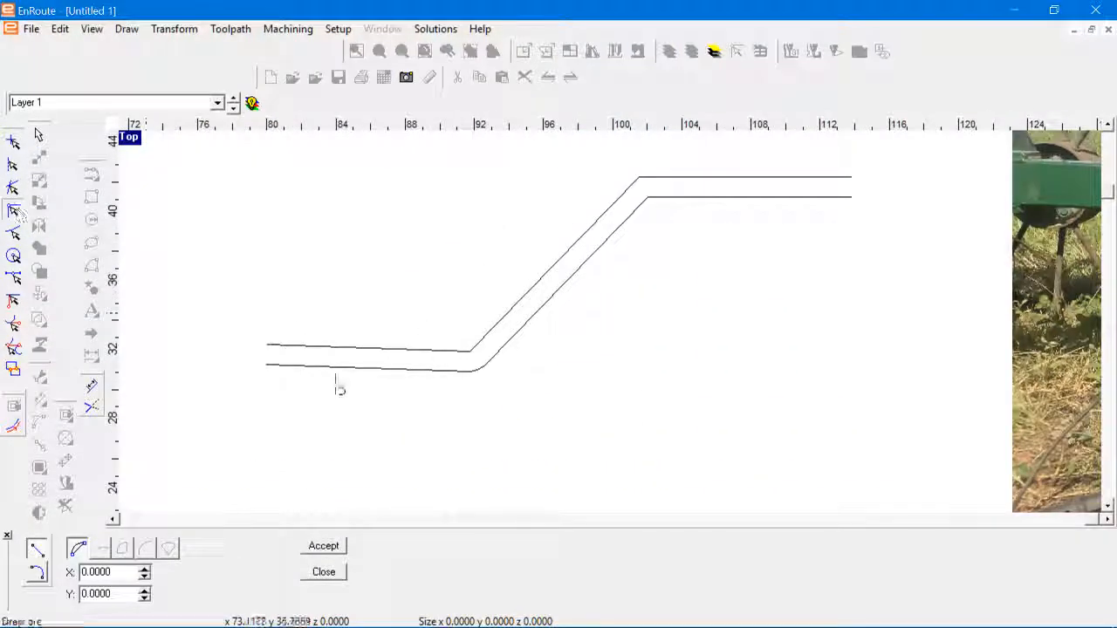
click(267, 362)
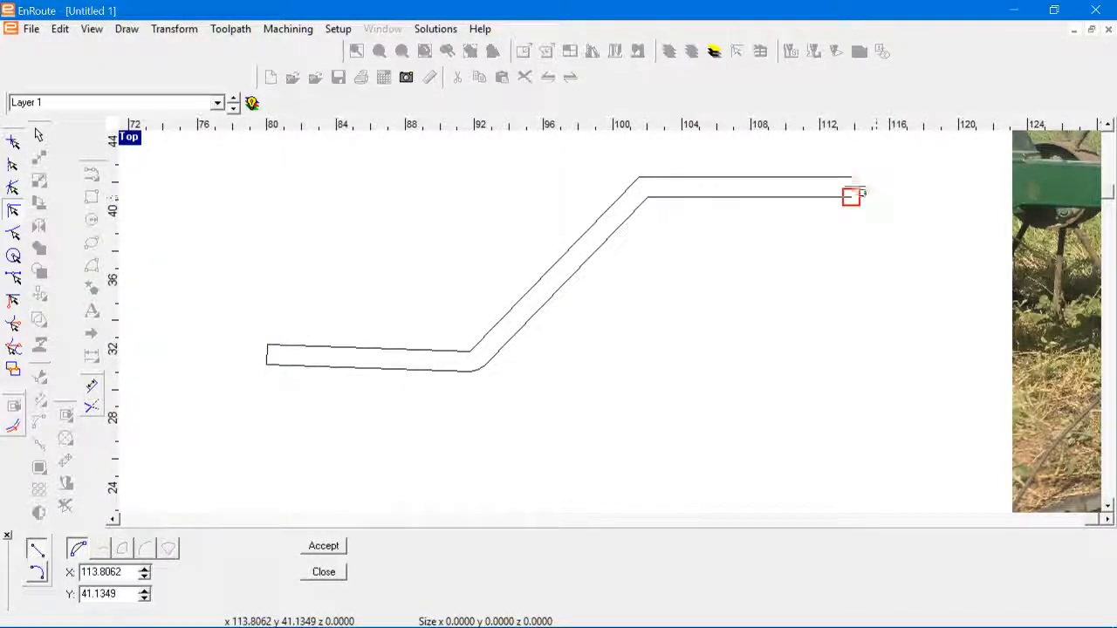
click(850, 197)
right_click(851, 197)
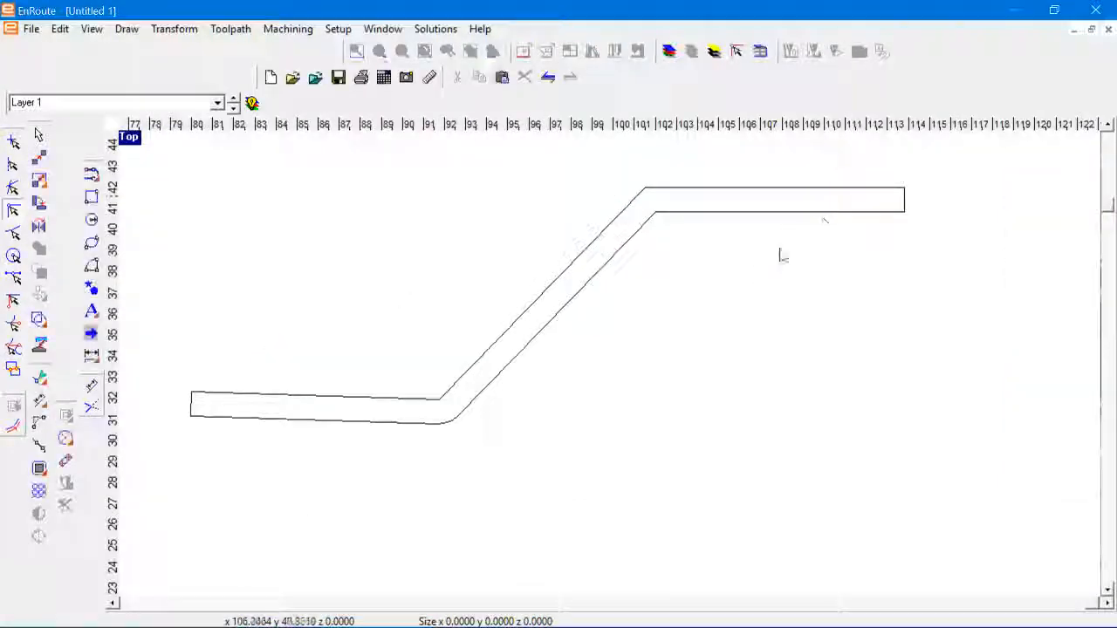
Select the beam contours with their end lines and merge them into one profile.
scroll(746, 281, down, 3)
drag(444, 202, 904, 436)
right_click(665, 318)
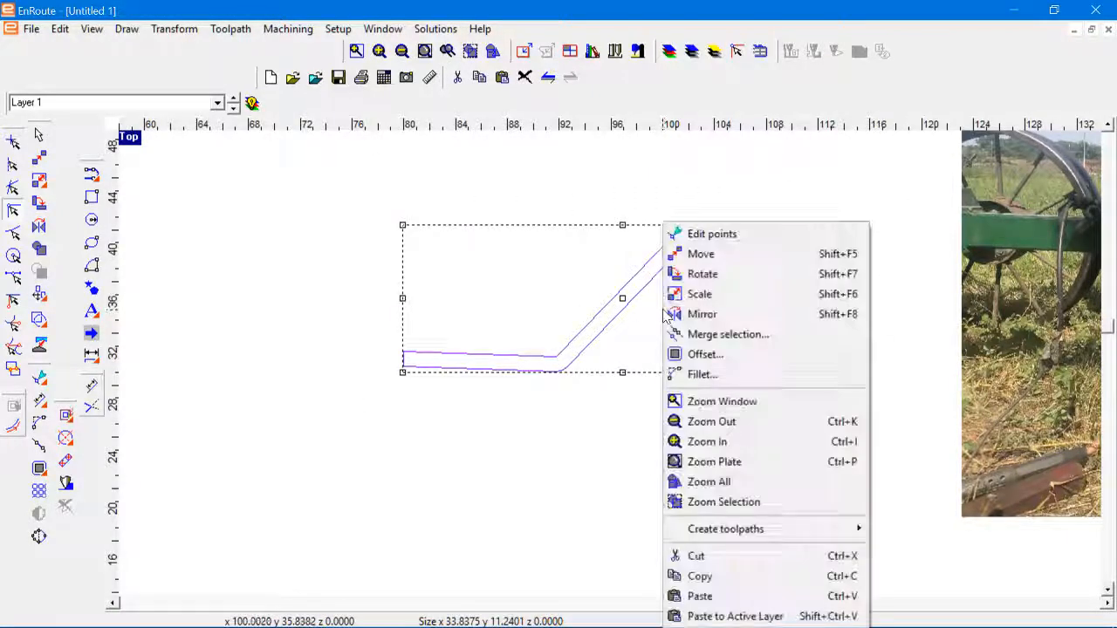
click(707, 332)
click(1007, 92)
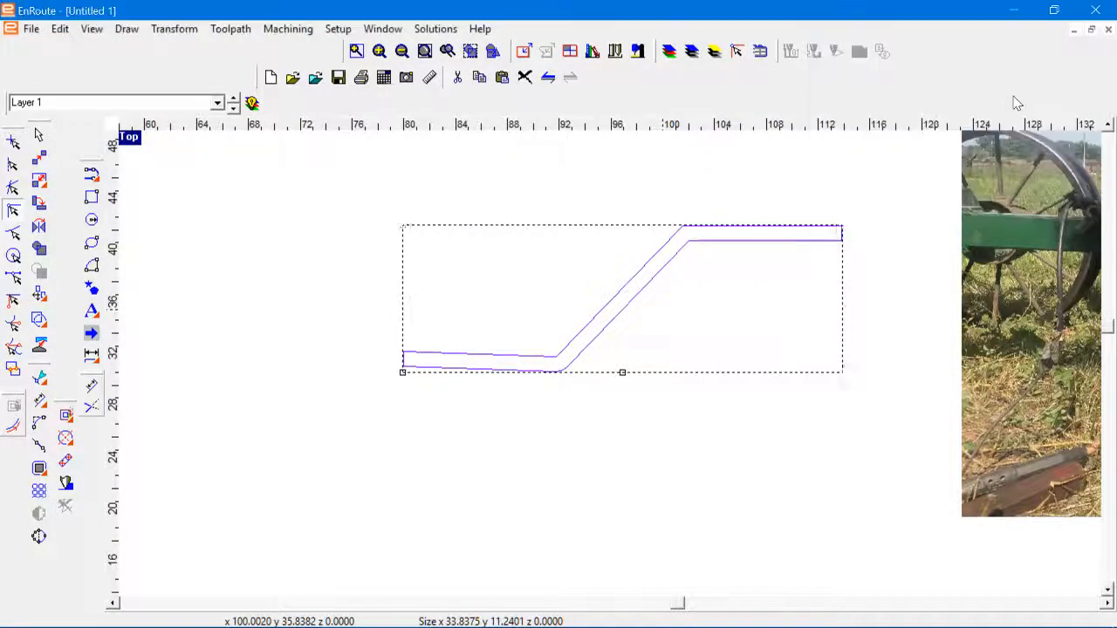
Move the merged profile onto the photo beside the bent green beam, centred at about X 157.1, Y 43.5.
scroll(343, 316, down, 5)
scroll(668, 303, up, 2)
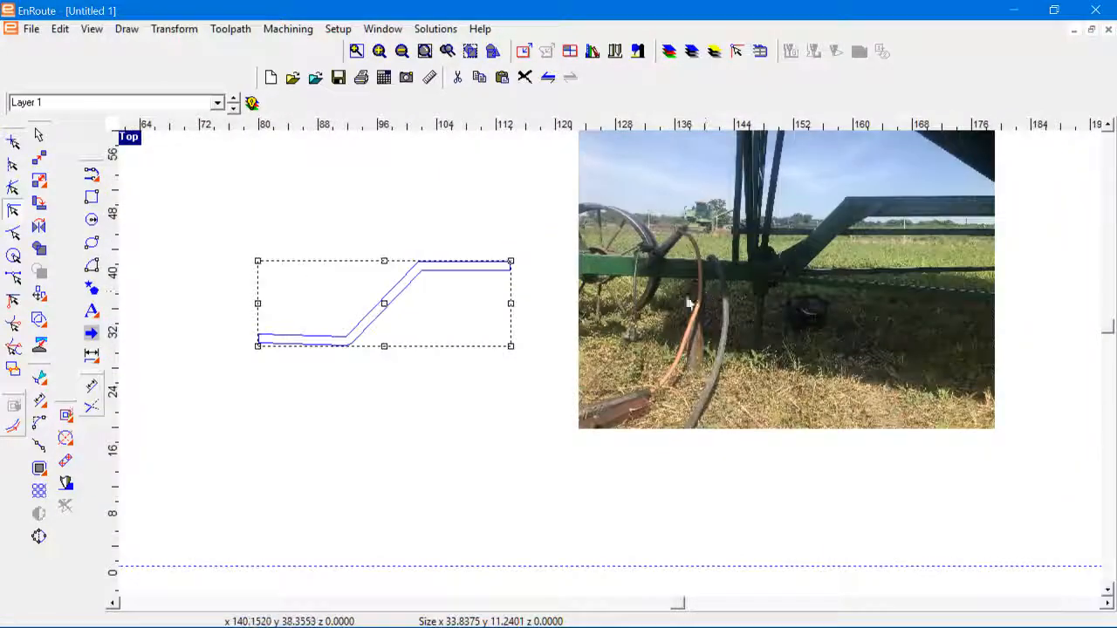
click(796, 268)
mouse_move(796, 268)
mouse_down()
mouse_move(842, 275)
mouse_move(874, 245)
mouse_move(817, 256)
mouse_move(804, 273)
mouse_up()
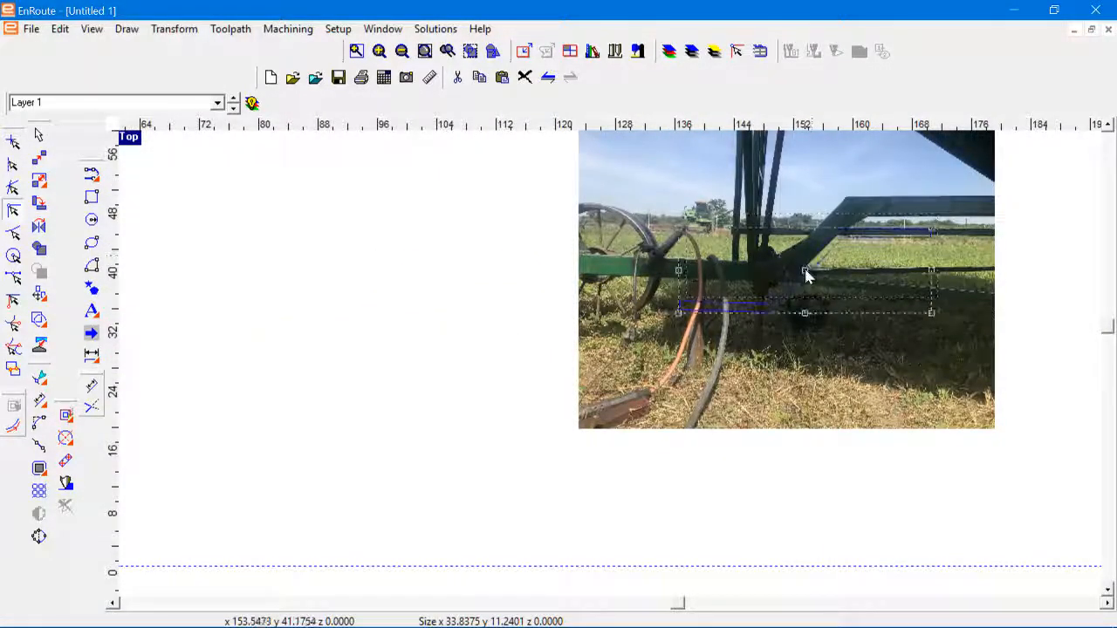
scroll(916, 209, up, 2)
scroll(873, 246, up, 5)
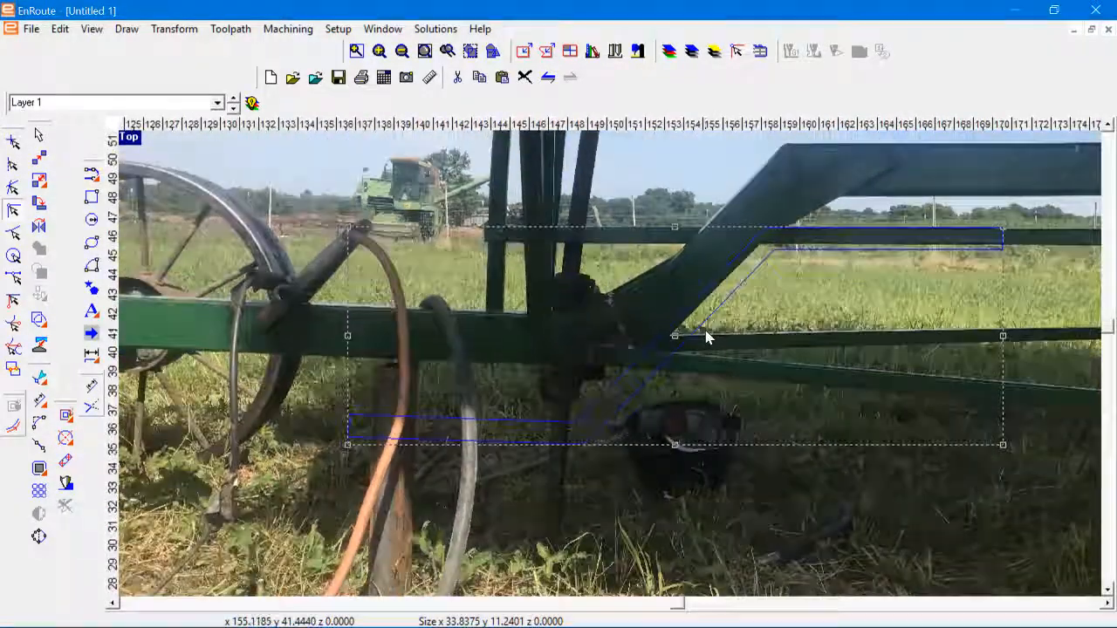
scroll(702, 338, up, 2)
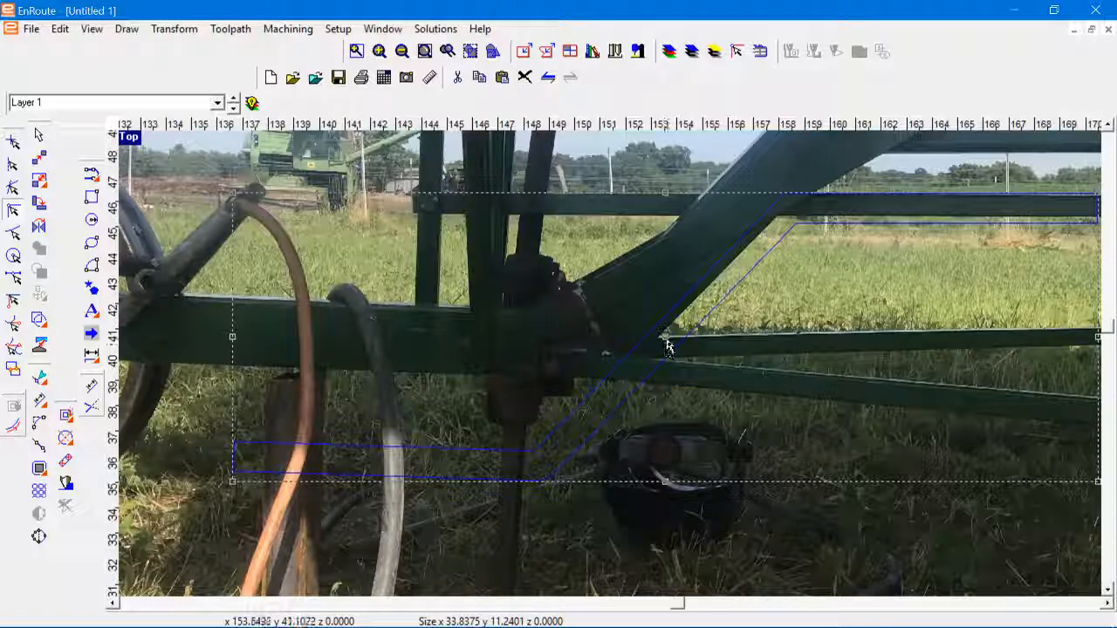
drag(667, 346, 757, 287)
scroll(703, 327, down, 3)
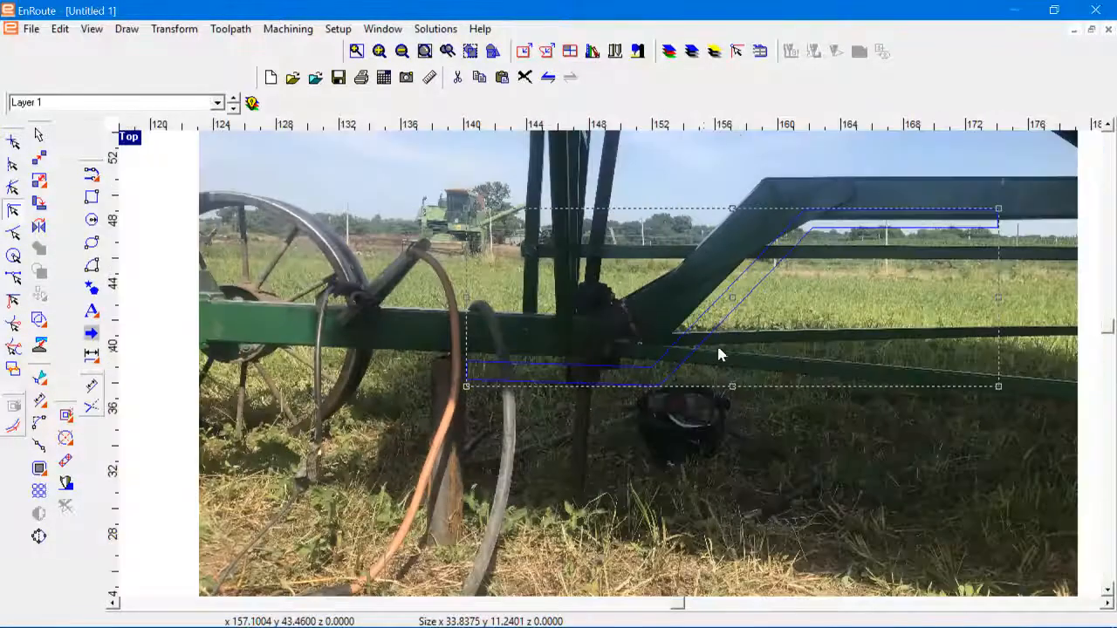
Rotate the profile 1 degree clockwise about the Z axis and nudge it slightly left along the beam in the photo.
scroll(782, 268, up, 2)
right_click(776, 256)
click(816, 274)
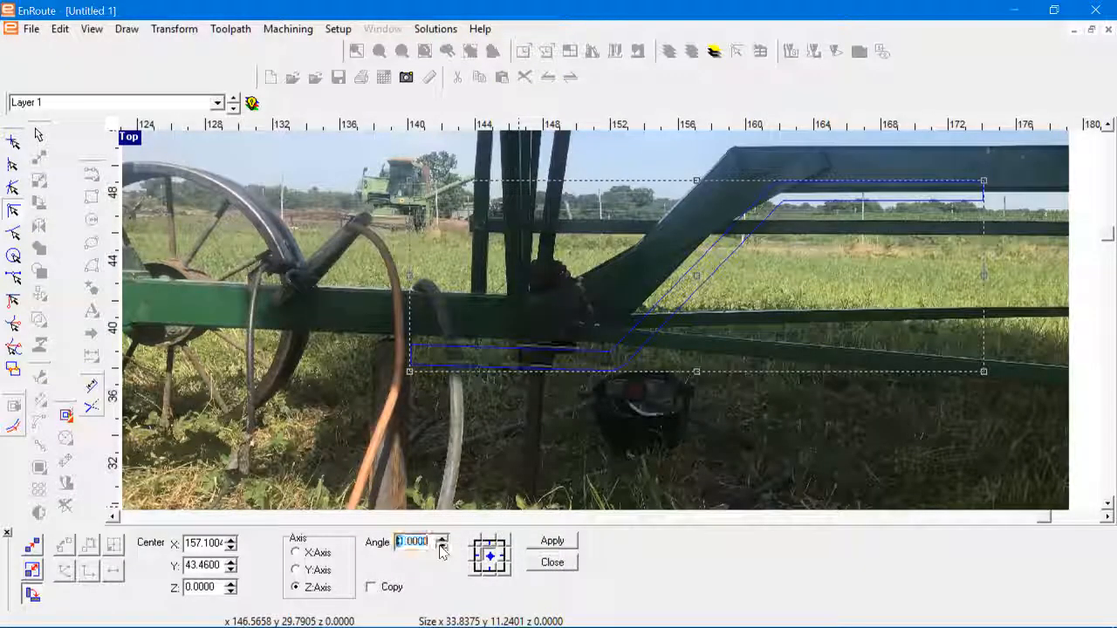
click(538, 545)
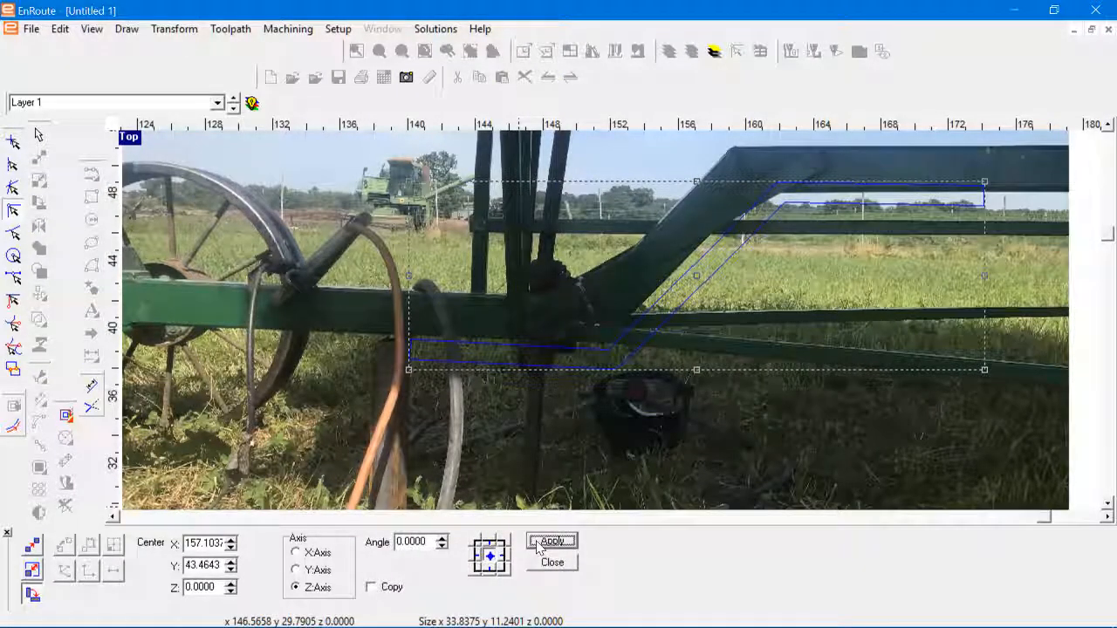
click(552, 562)
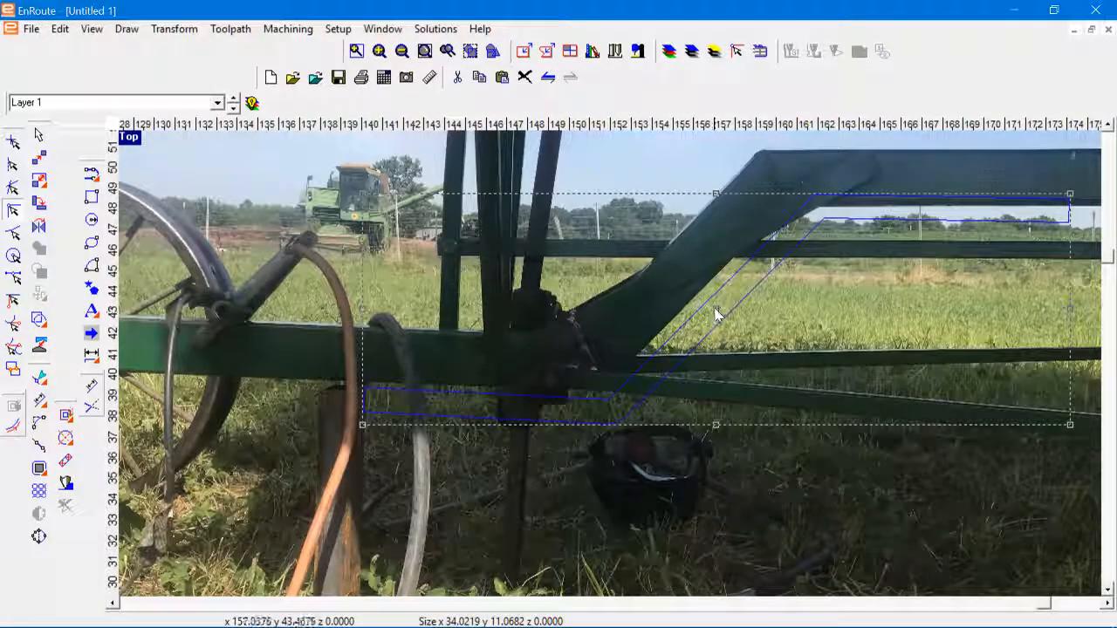
drag(715, 316, 706, 314)
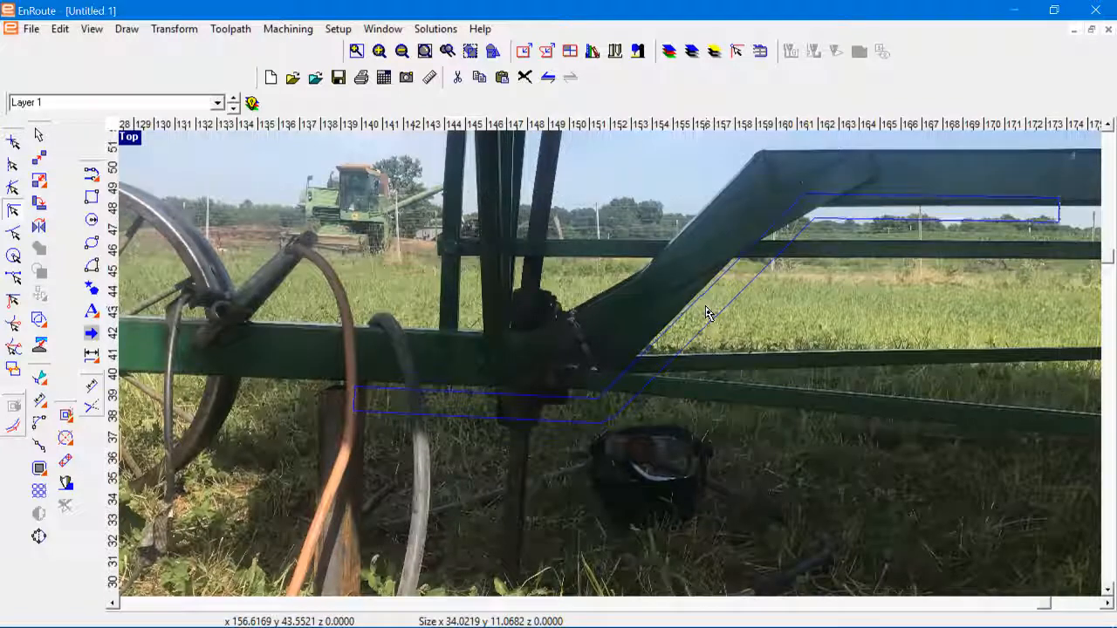
scroll(430, 431, down, 1)
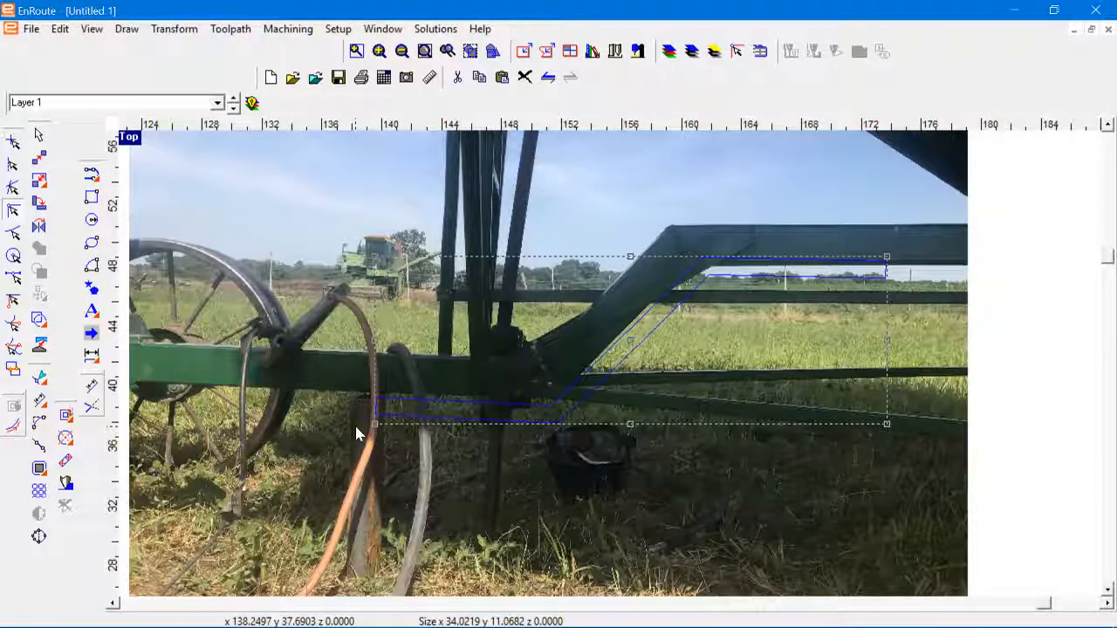
scroll(477, 451, down, 3)
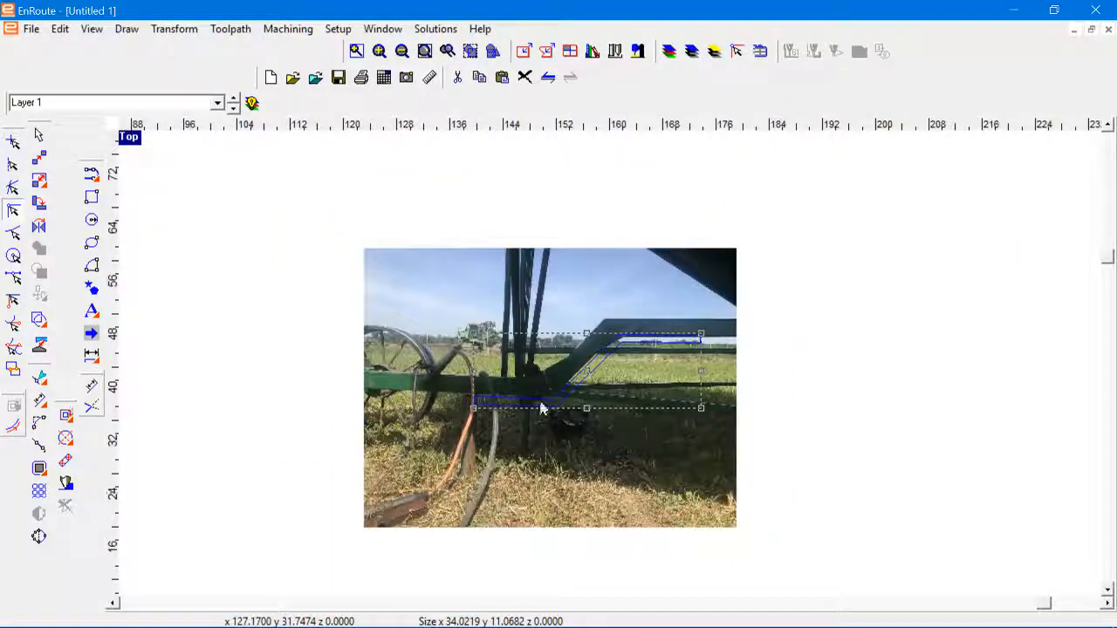
Delete the green beam photo and the remaining profile to clear the drawing.
click(423, 296)
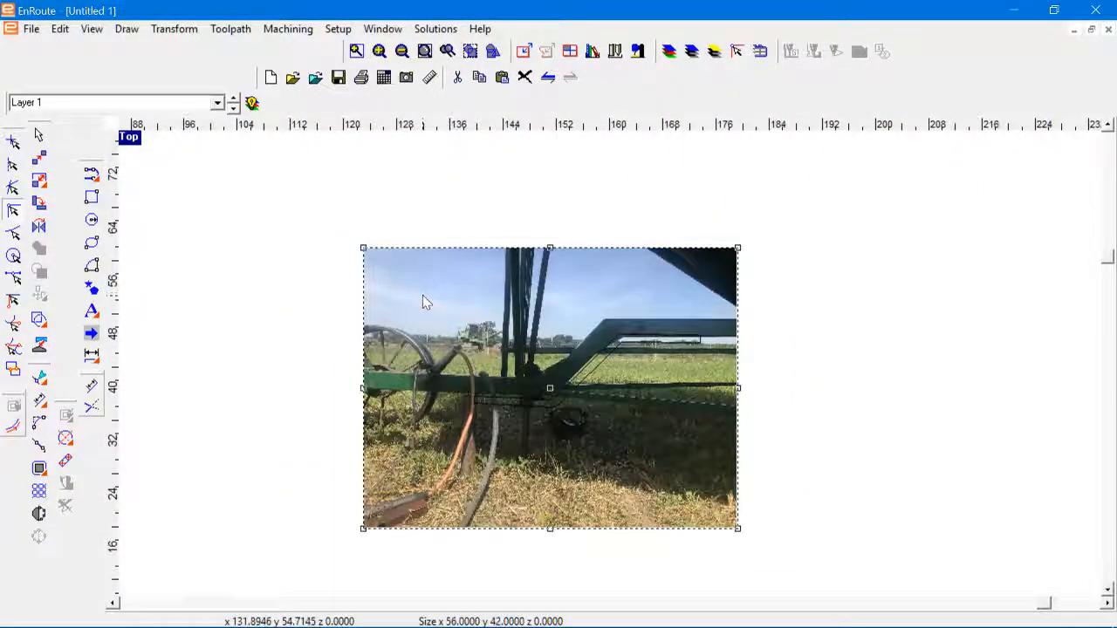
key(Delete)
key(ctrl+a)
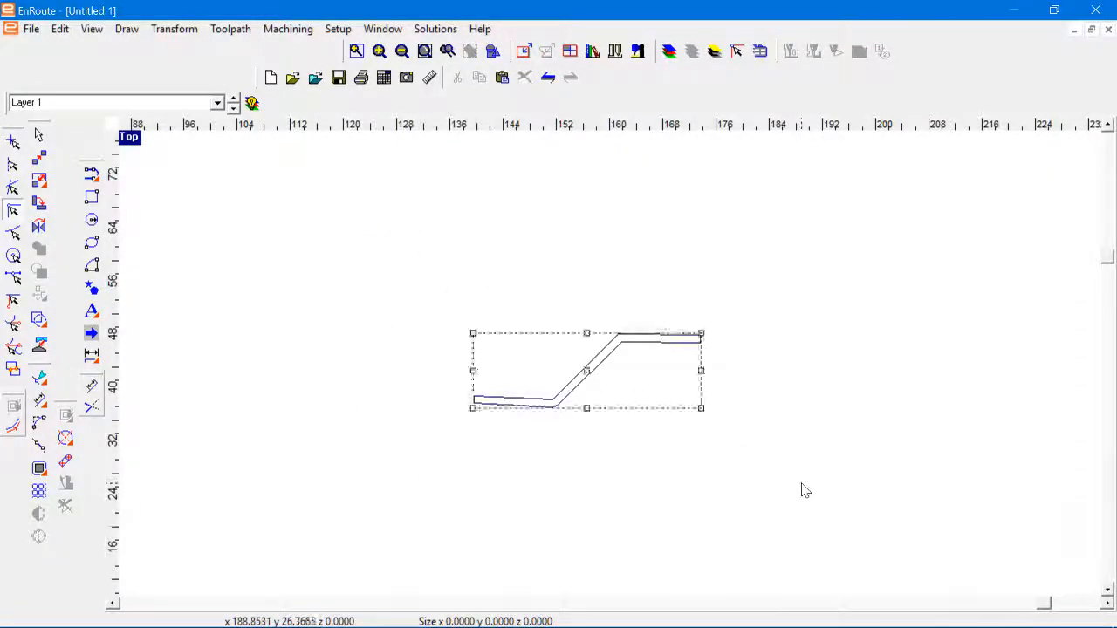
key(Delete)
Import the photo IMG_1365 of the curved steel beam into the drawing.
click(316, 79)
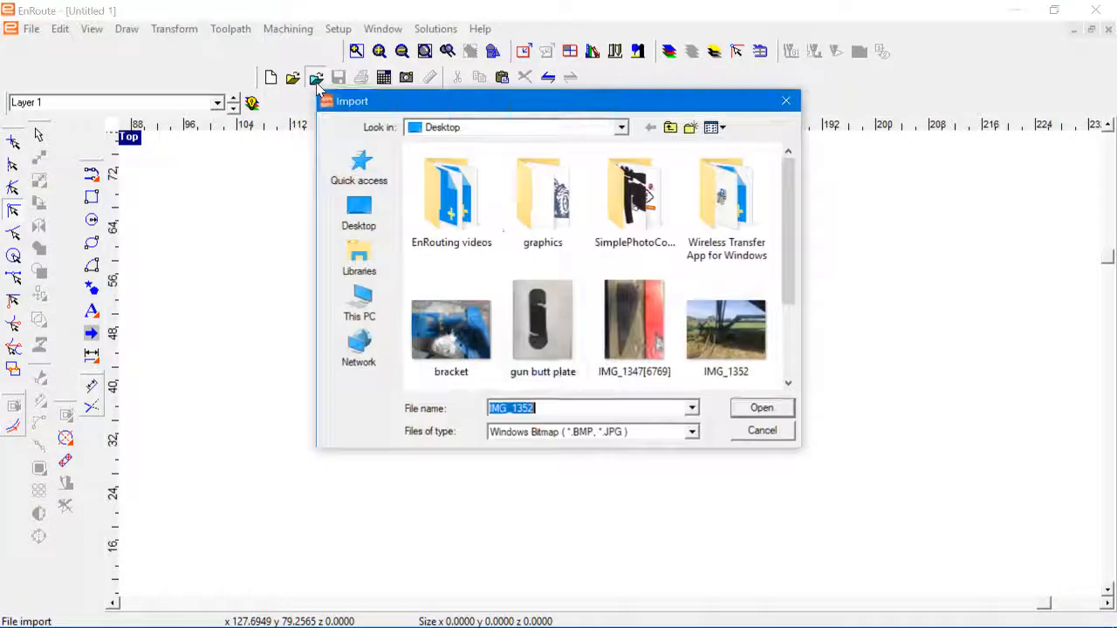
drag(787, 199, 788, 271)
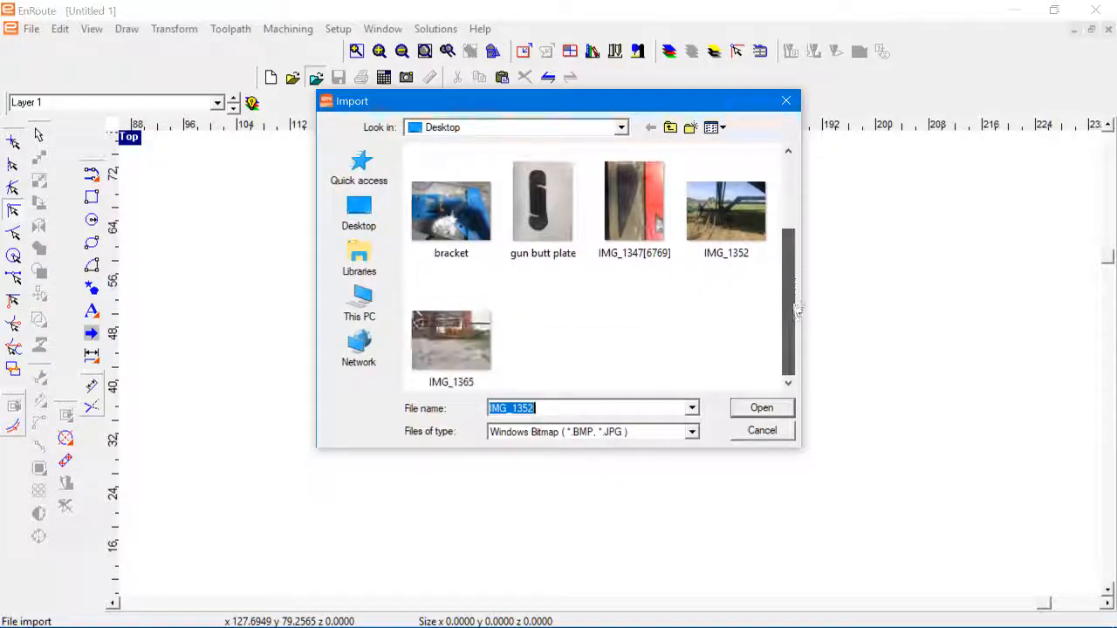
double_click(441, 348)
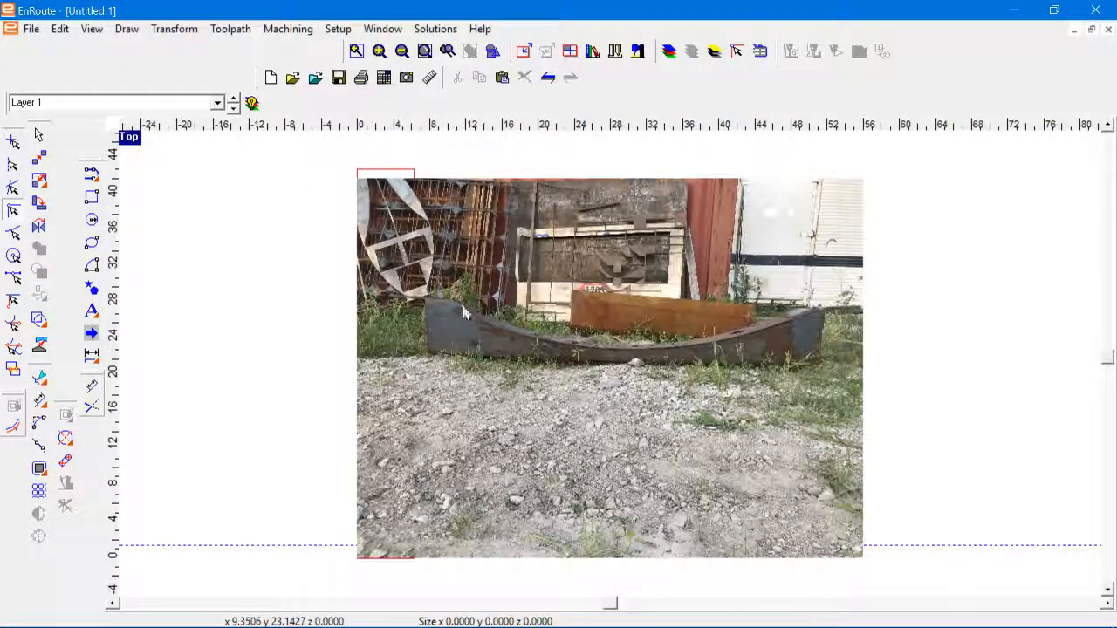
scroll(441, 348, down, 2)
scroll(587, 321, up, 3)
scroll(602, 300, up, 2)
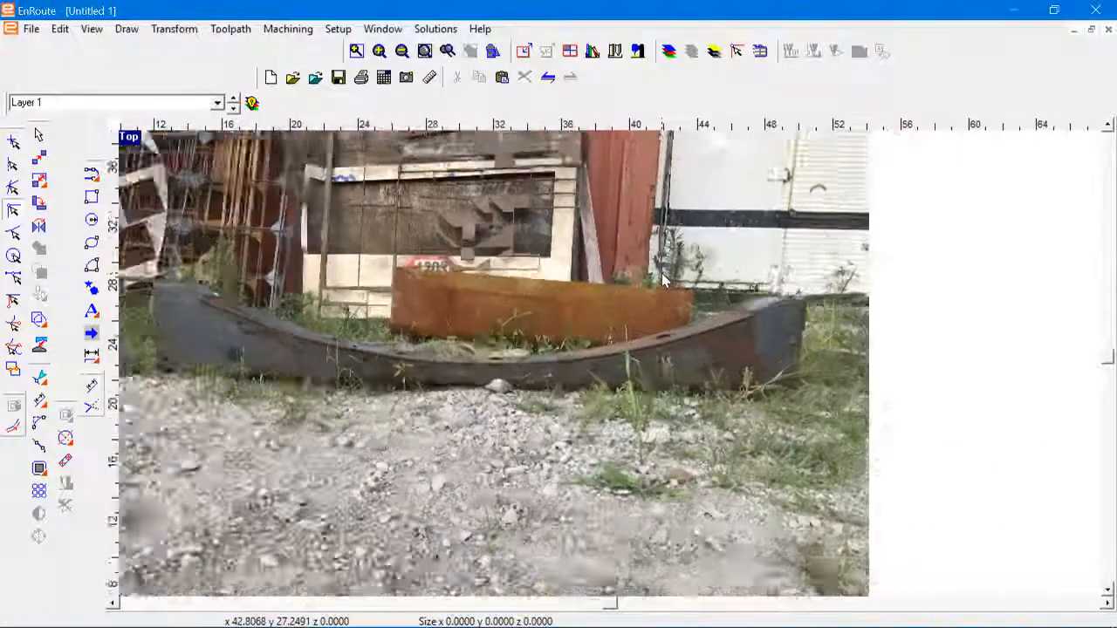
scroll(523, 297, down, 1)
scroll(321, 284, up, 1)
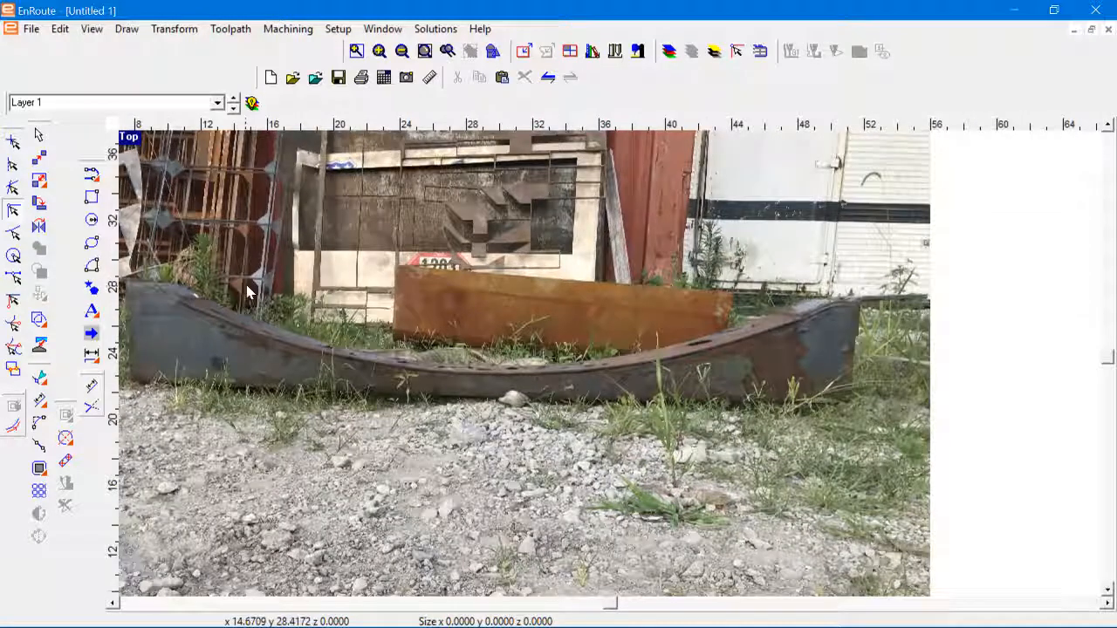
click(90, 179)
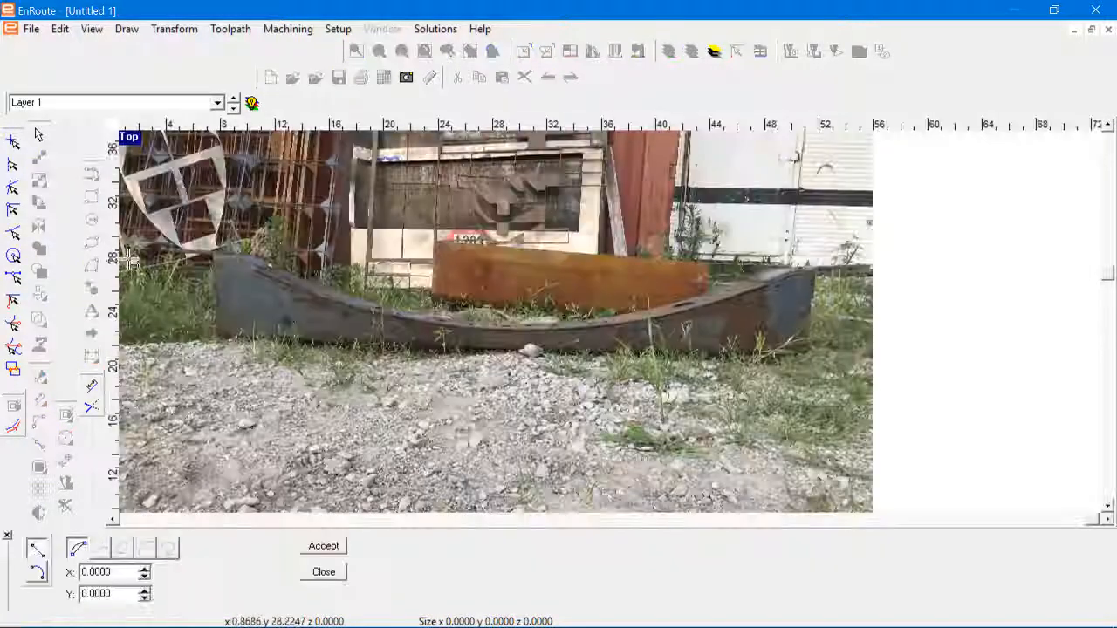
click(215, 256)
click(268, 272)
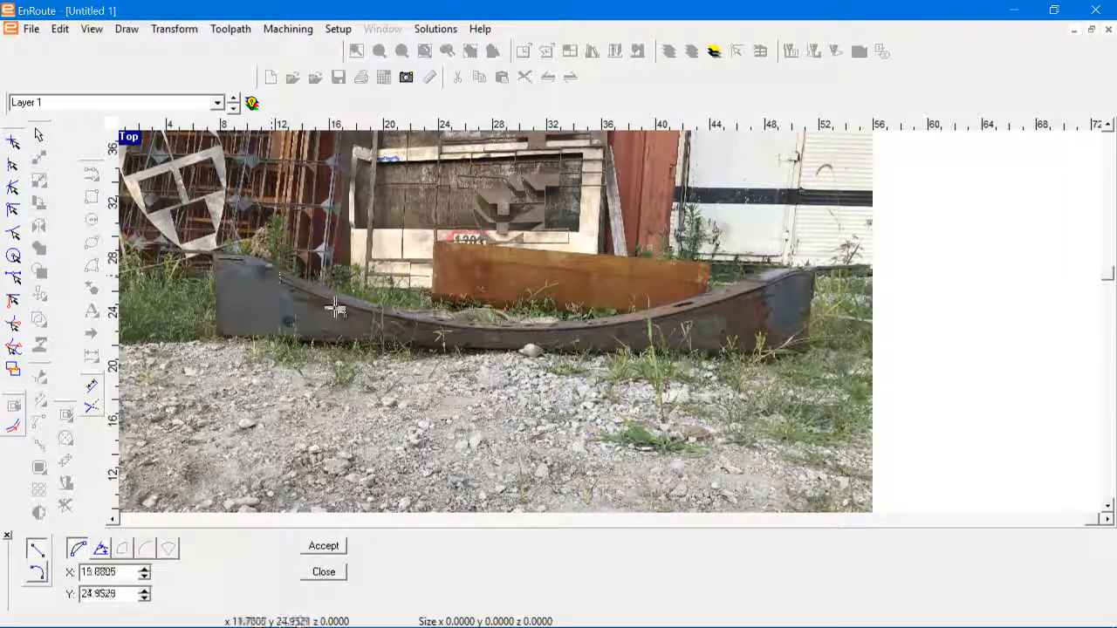
double_click(447, 318)
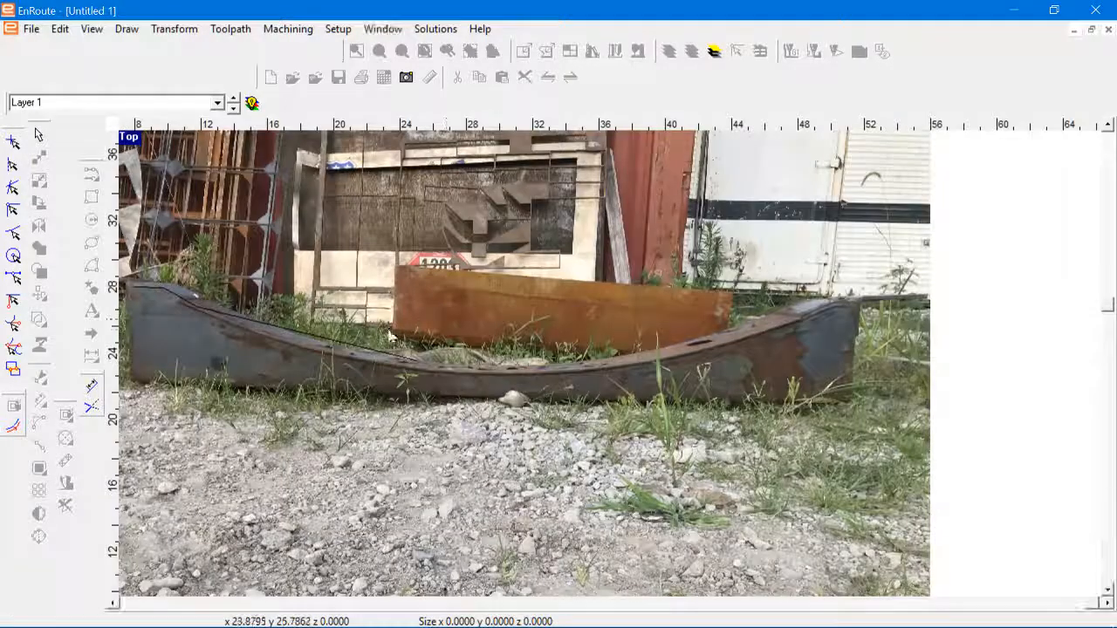
click(290, 324)
key(Delete)
scroll(237, 358, down, 2)
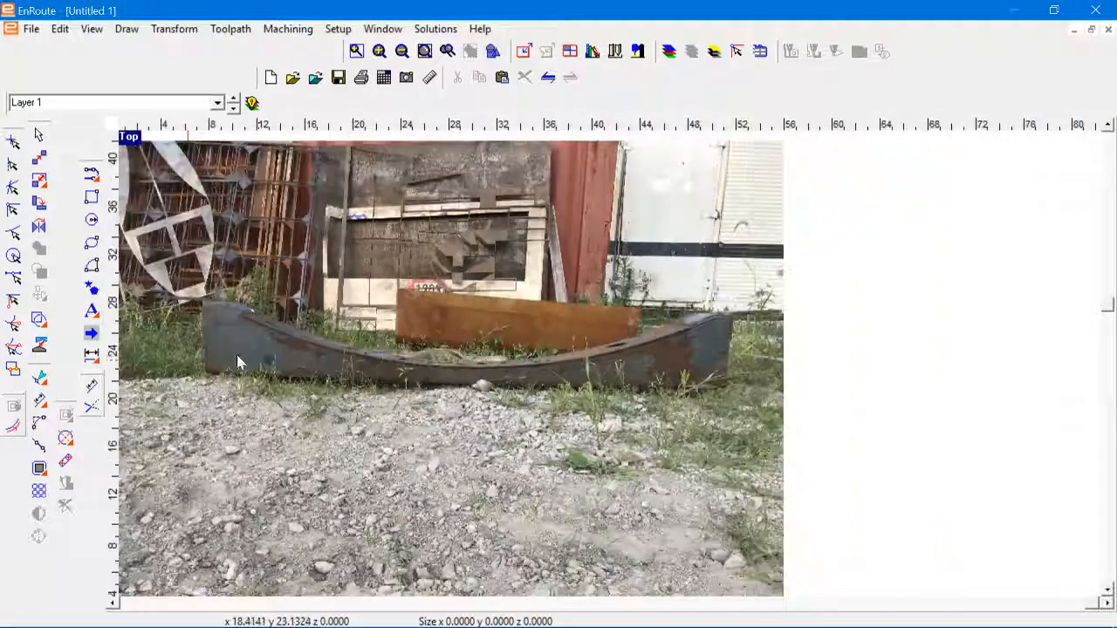
scroll(233, 325, up, 3)
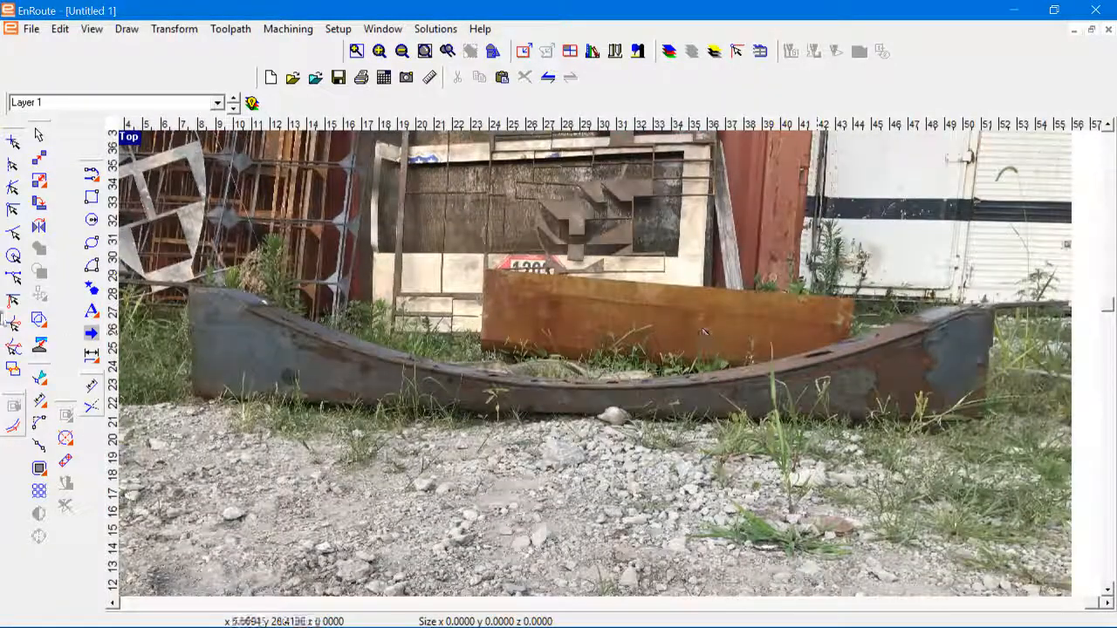
Measure the overall length of the curved steel beam in the photo, from its left end to its right end.
click(89, 359)
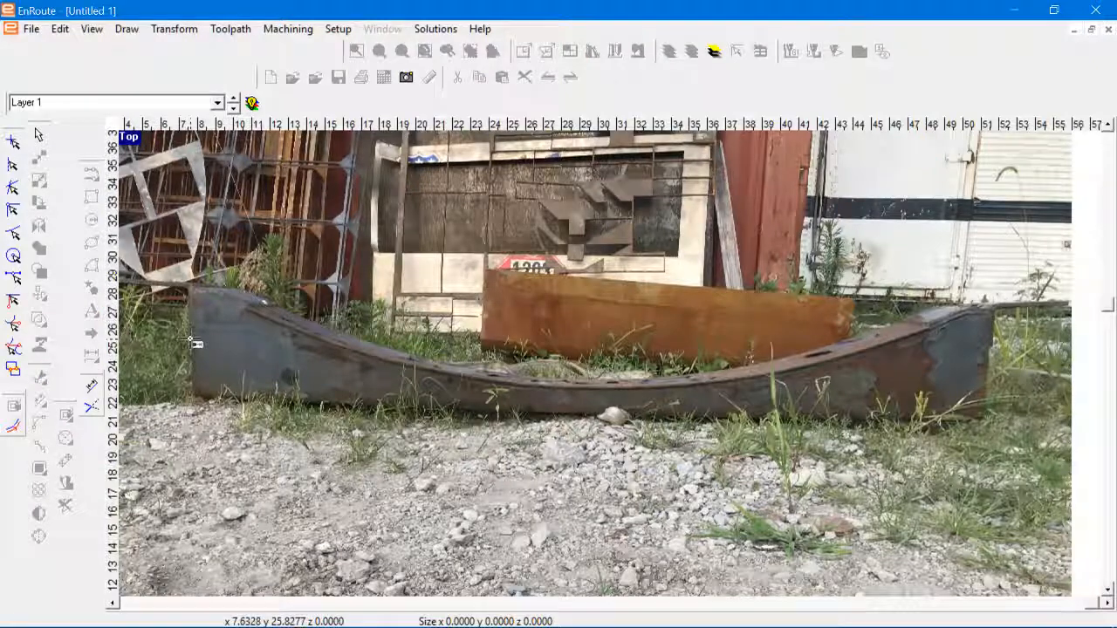
click(194, 340)
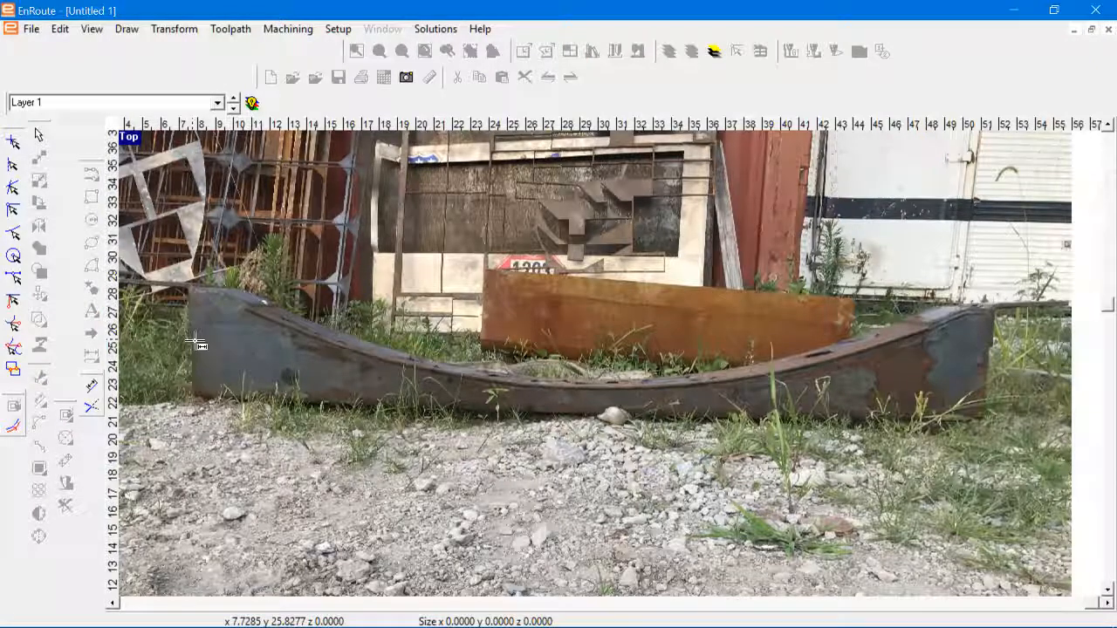
click(989, 353)
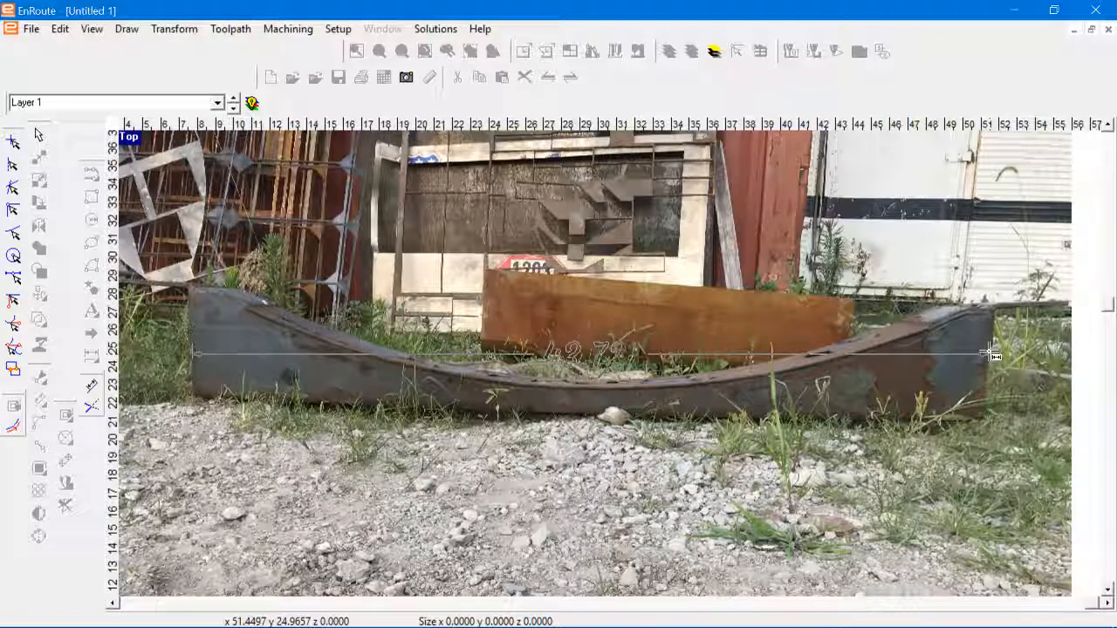
key(Escape)
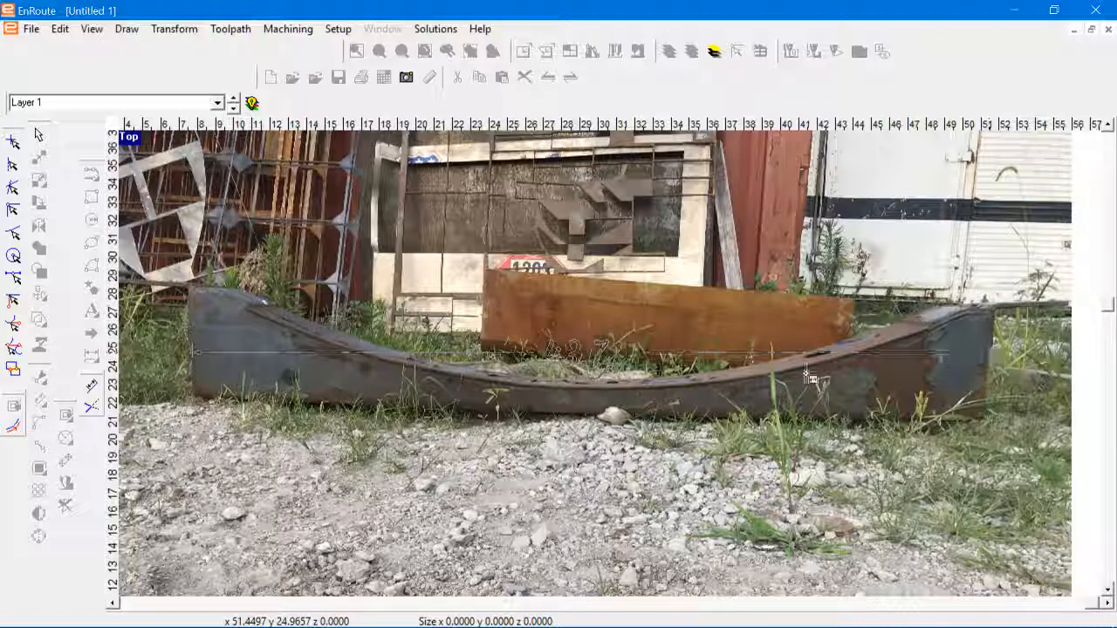
Measure the curved beam's height at its right end and its depth near mid-span.
scroll(970, 375, up, 2)
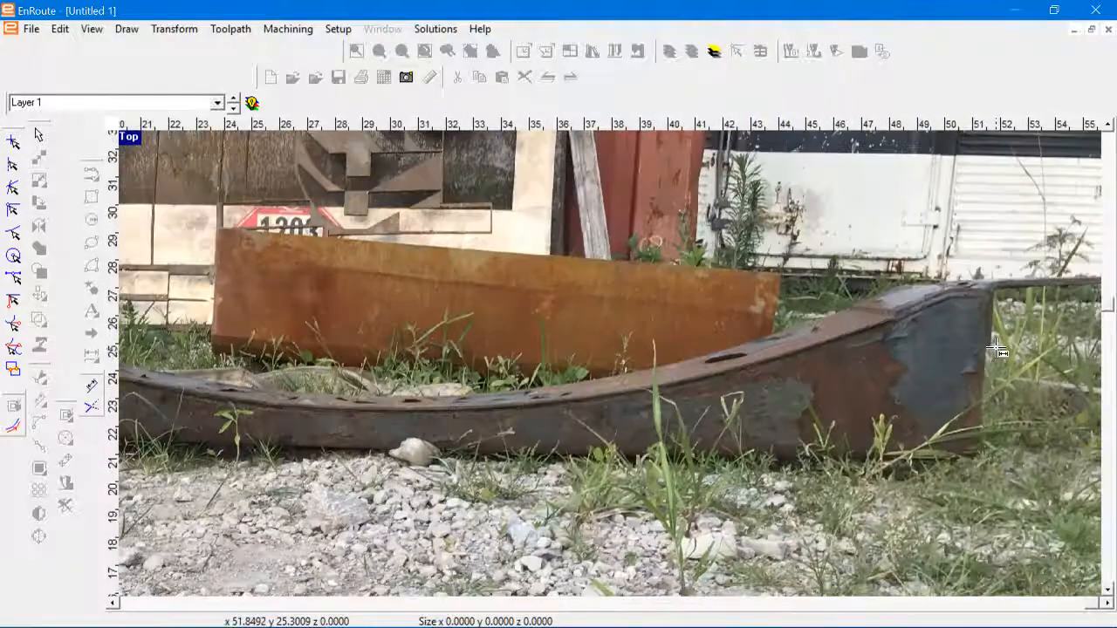
click(967, 289)
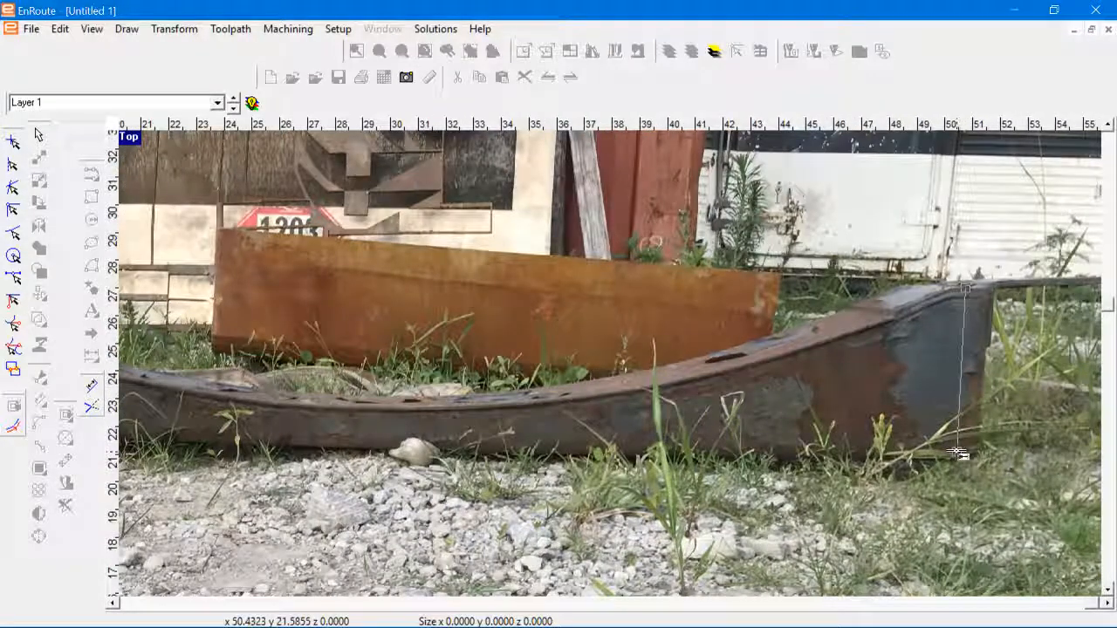
click(956, 447)
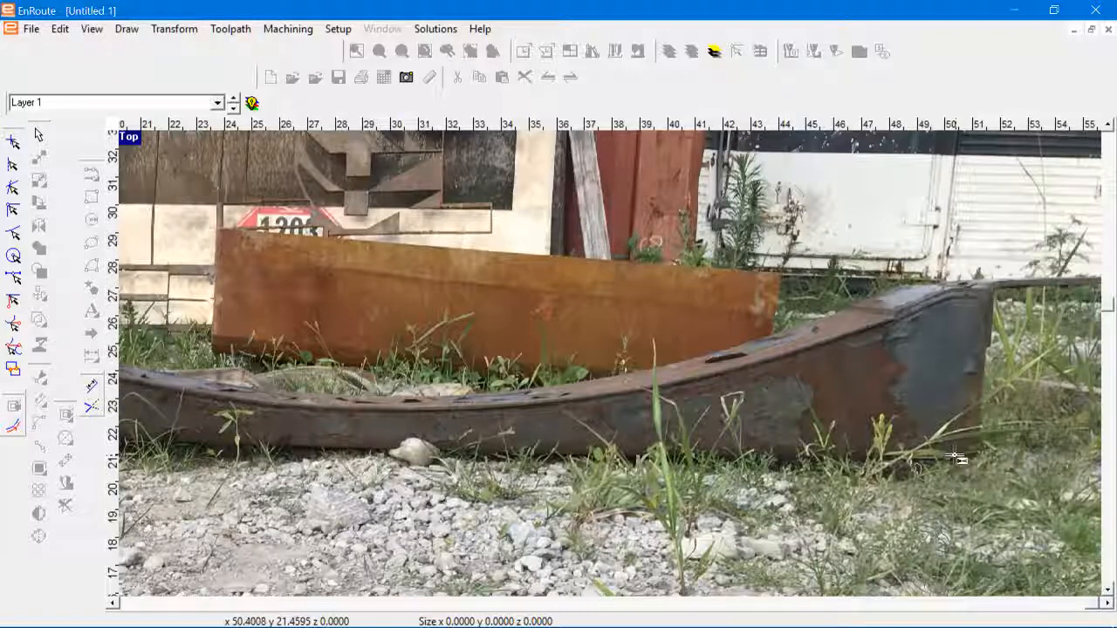
scroll(927, 430, down, 2)
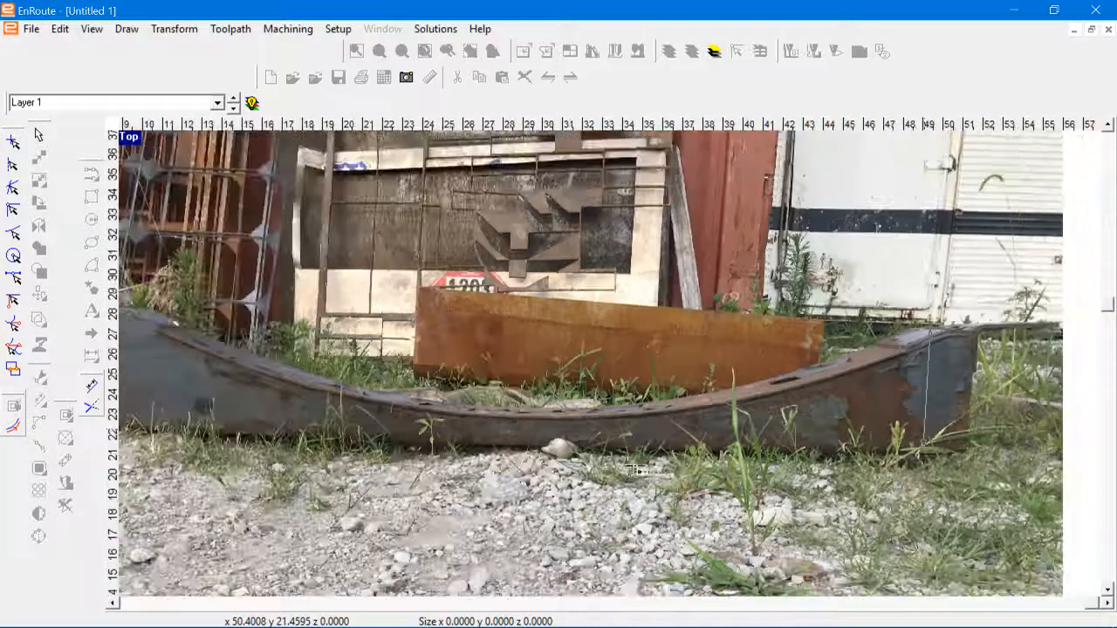
scroll(630, 468, down, 1)
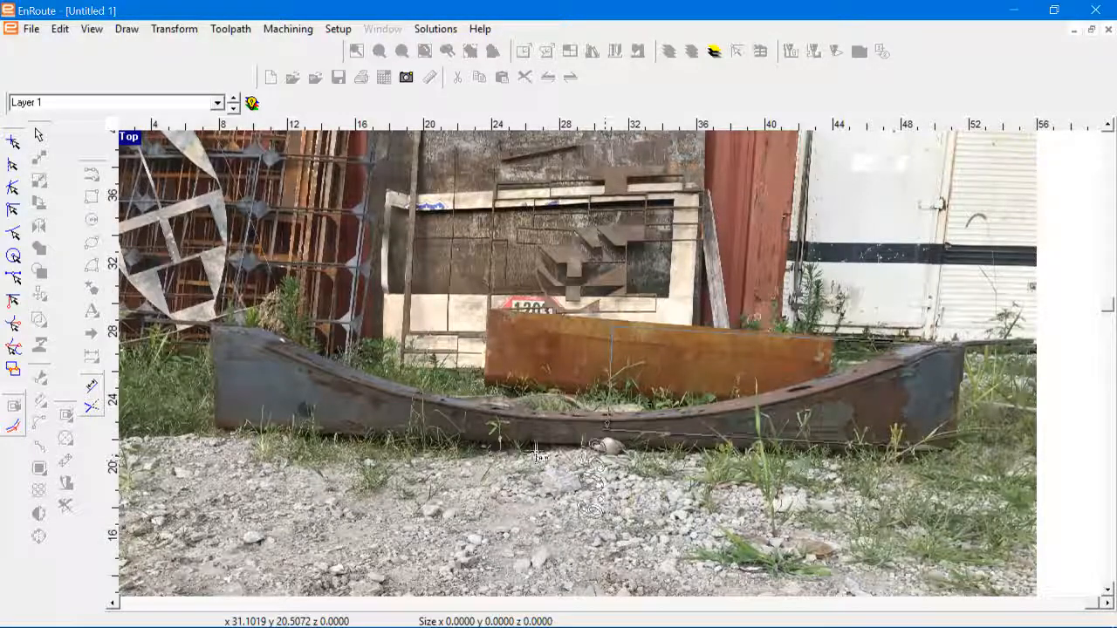
click(610, 425)
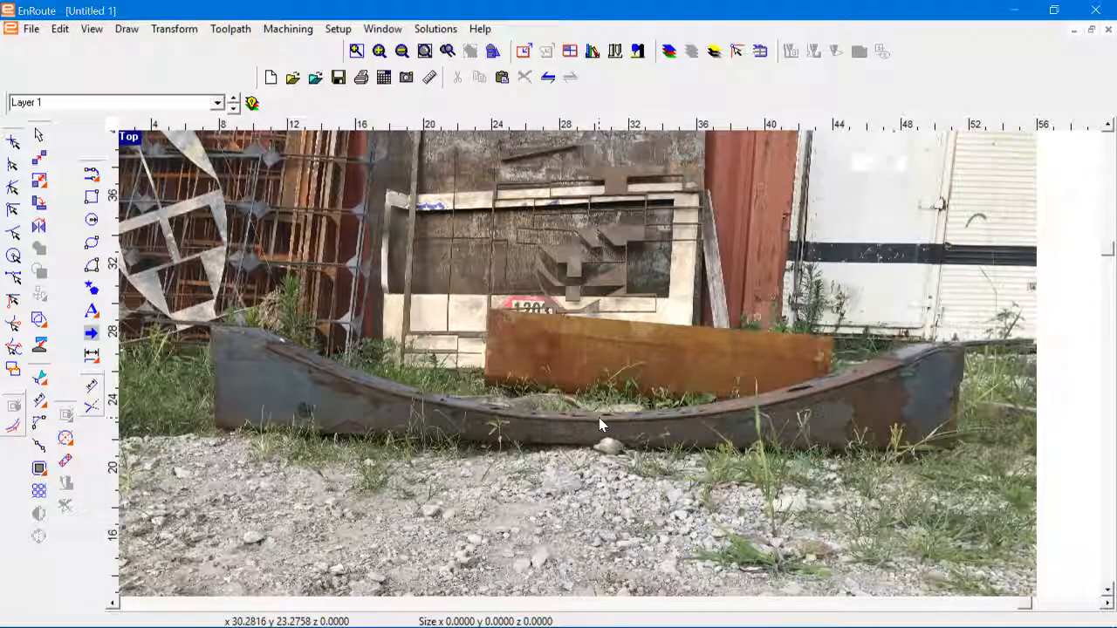
Draw a 43.7 by 6 rectangle just below the photo and move the photo up and right, clear of the plate.
click(91, 196)
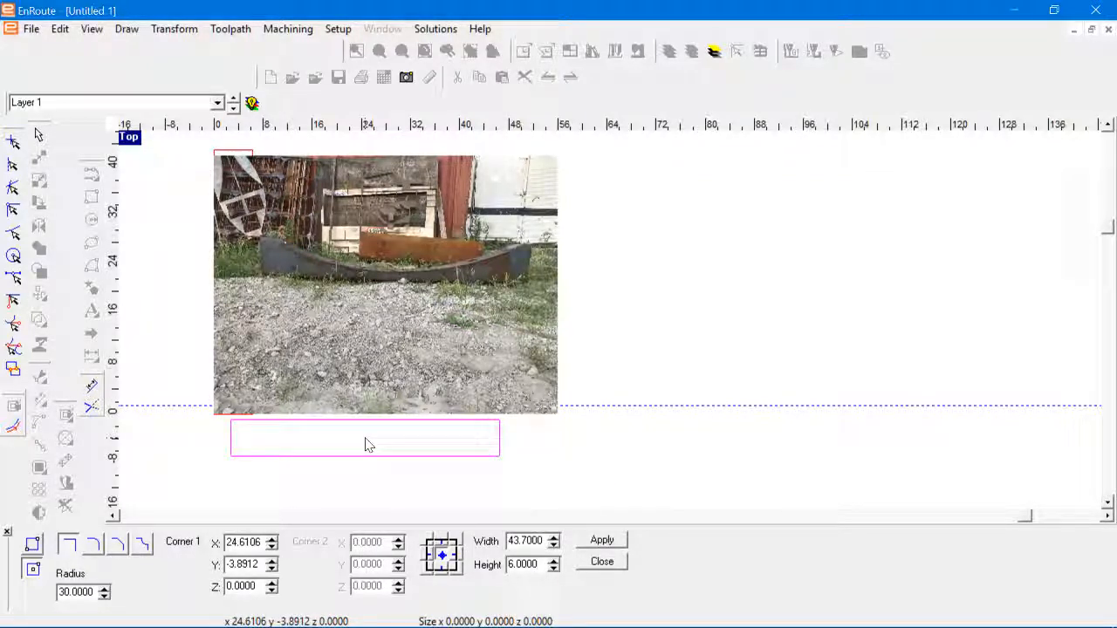
click(365, 445)
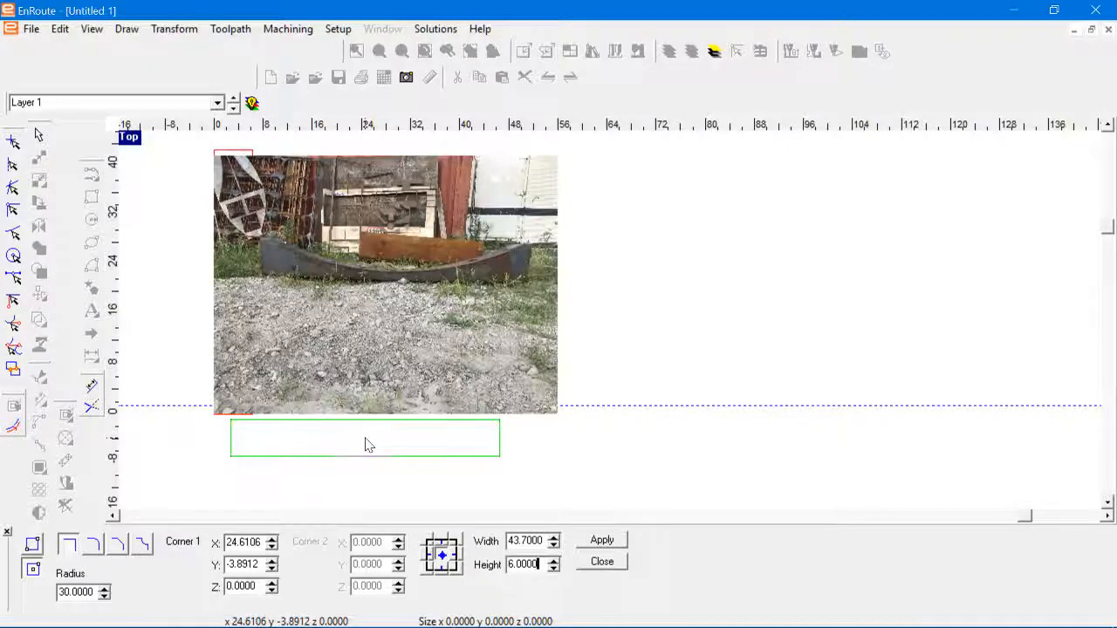
scroll(365, 443, down, 2)
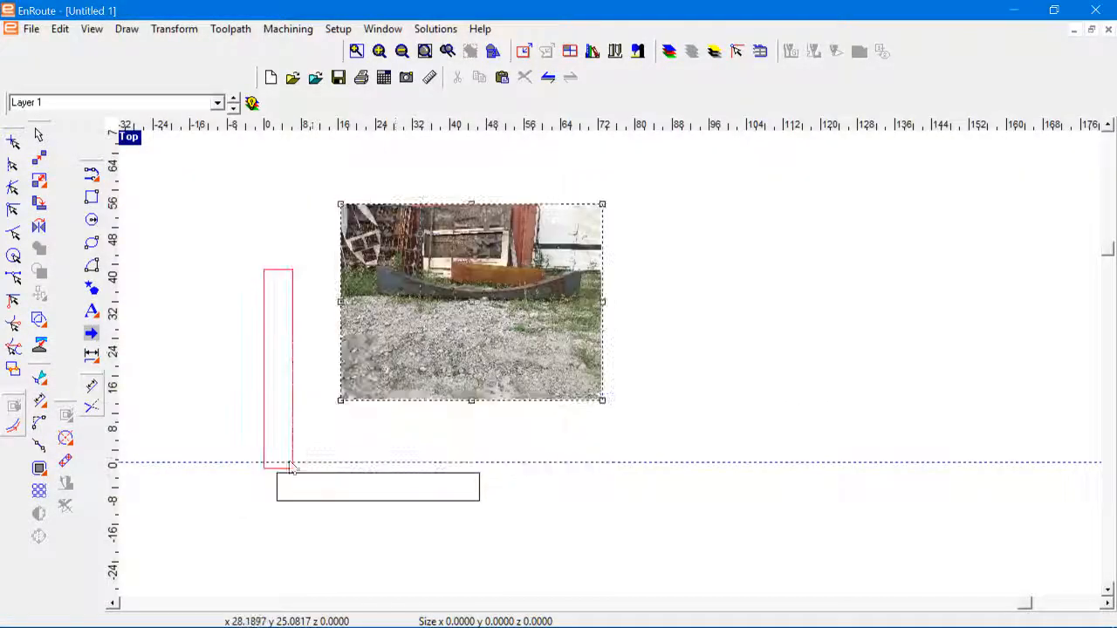
Move the 43.7 by 6 rectangle so its lower-left corner sits on the plate's lower-left corner.
scroll(341, 468, up, 3)
click(400, 477)
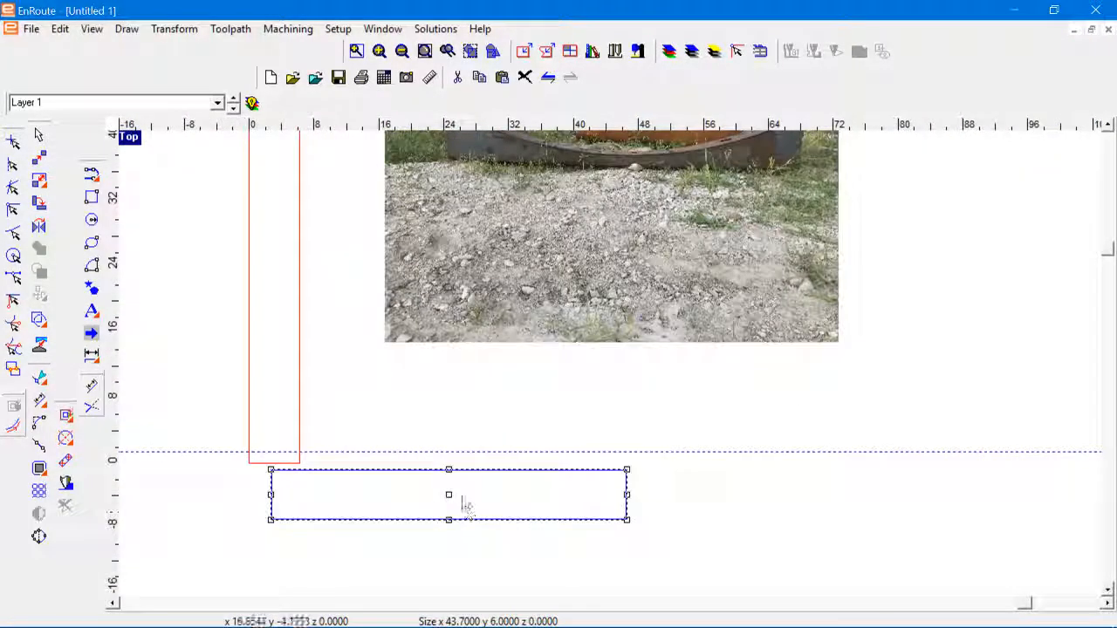
drag(451, 491, 424, 444)
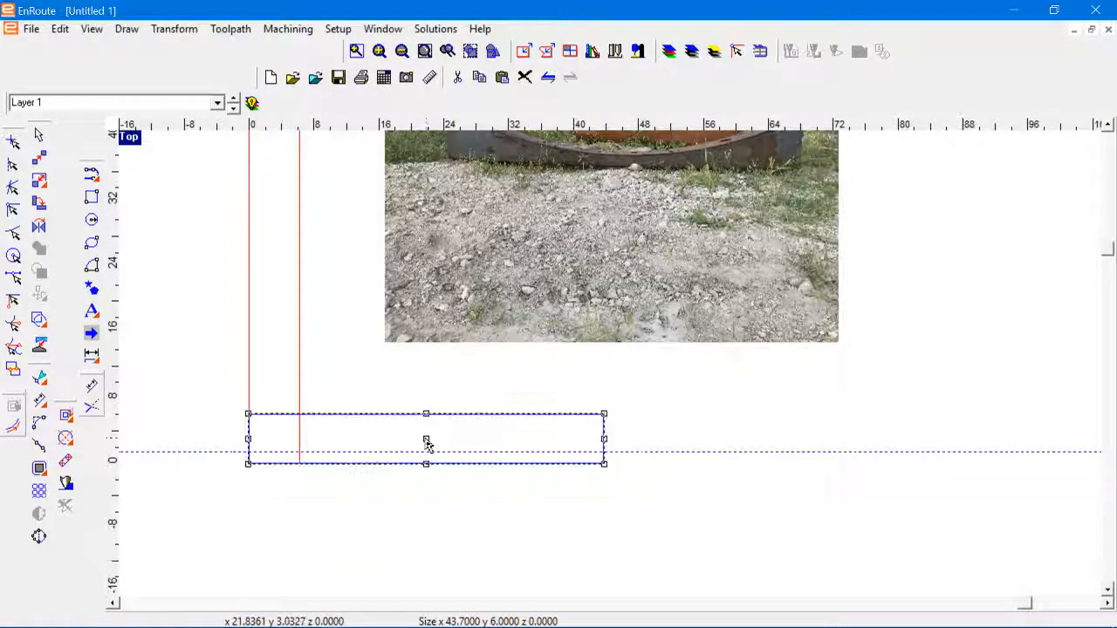
Measure the length of the short flat along the top of the beam's left end in the photo.
scroll(423, 447, down, 1)
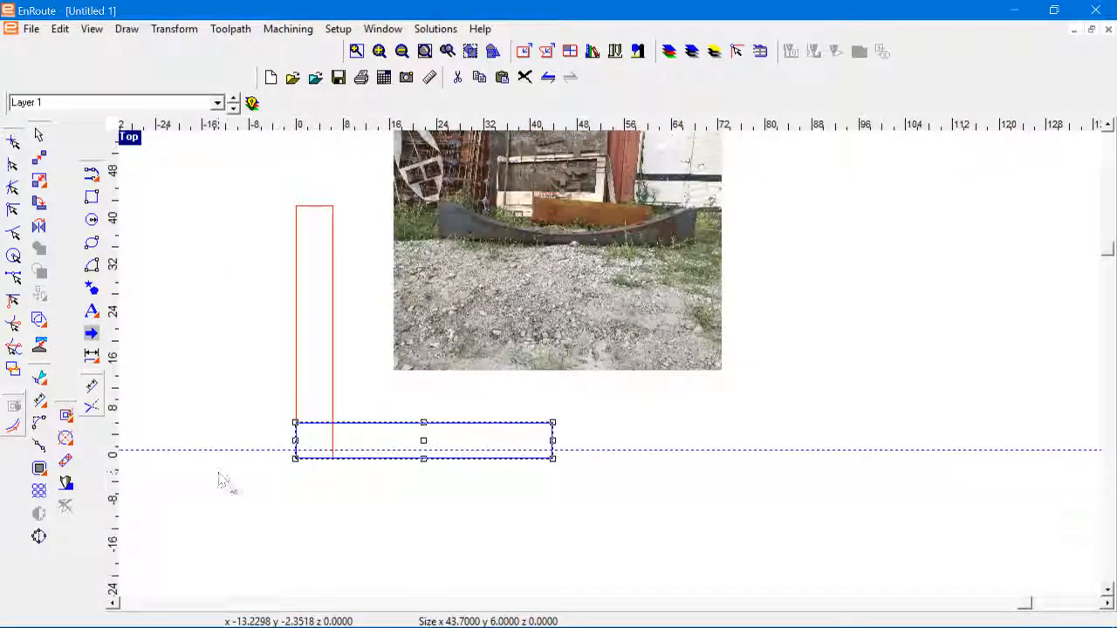
scroll(451, 407, down, 1)
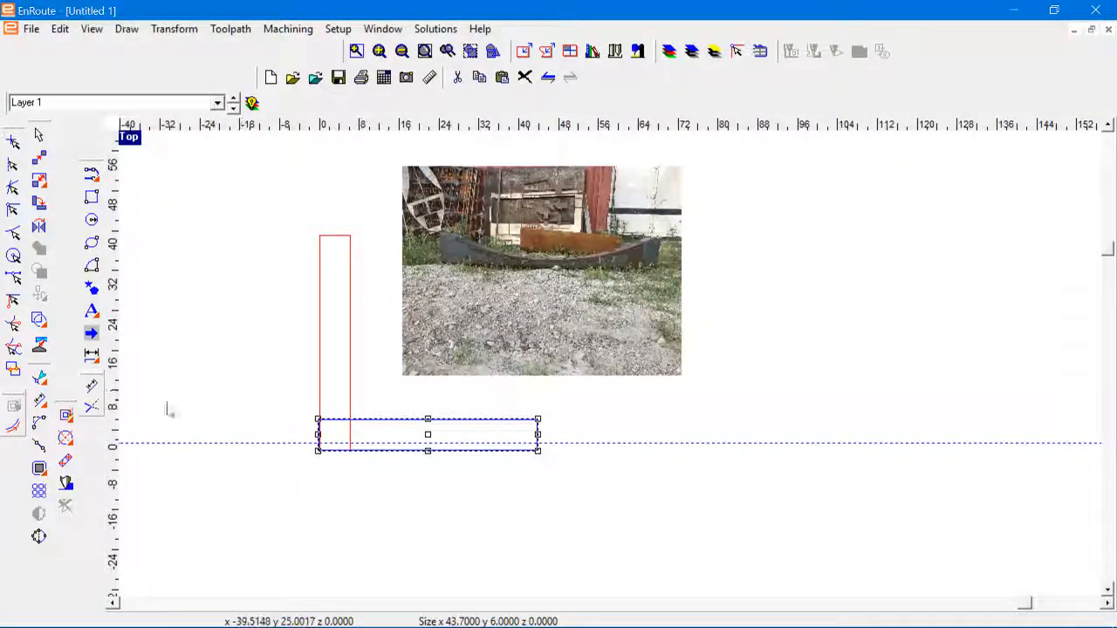
click(91, 384)
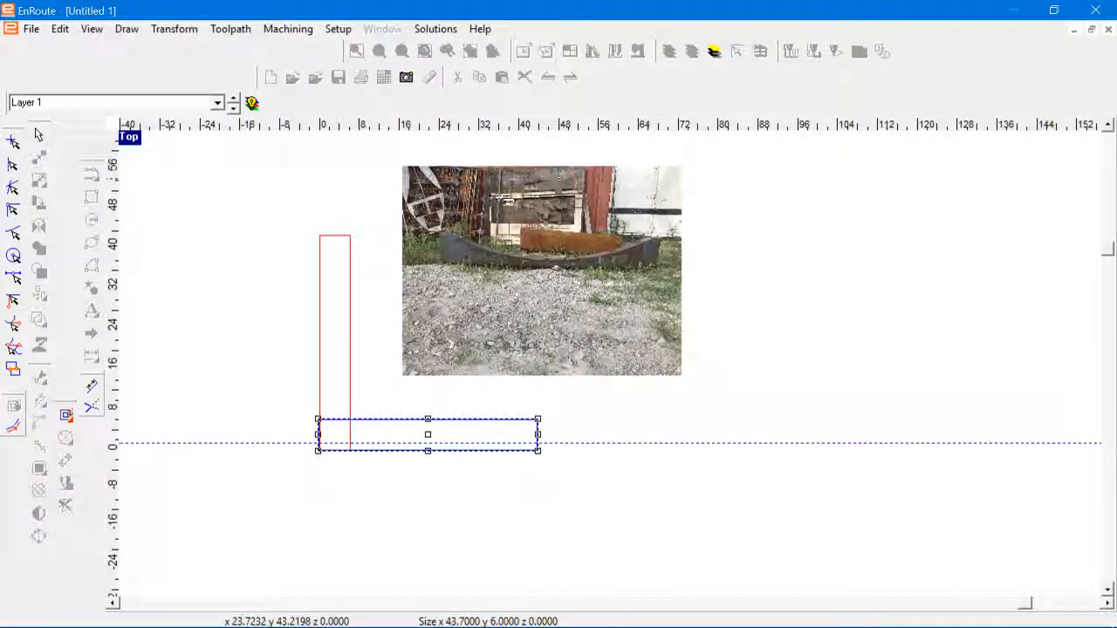
scroll(460, 222, up, 1)
scroll(460, 221, up, 4)
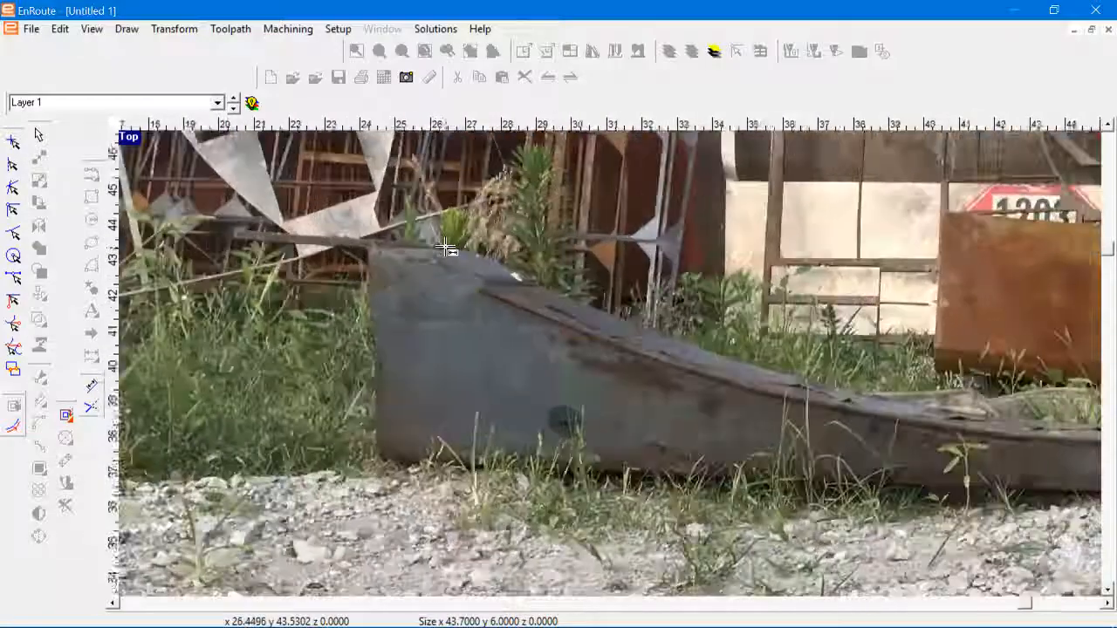
scroll(421, 260, up, 2)
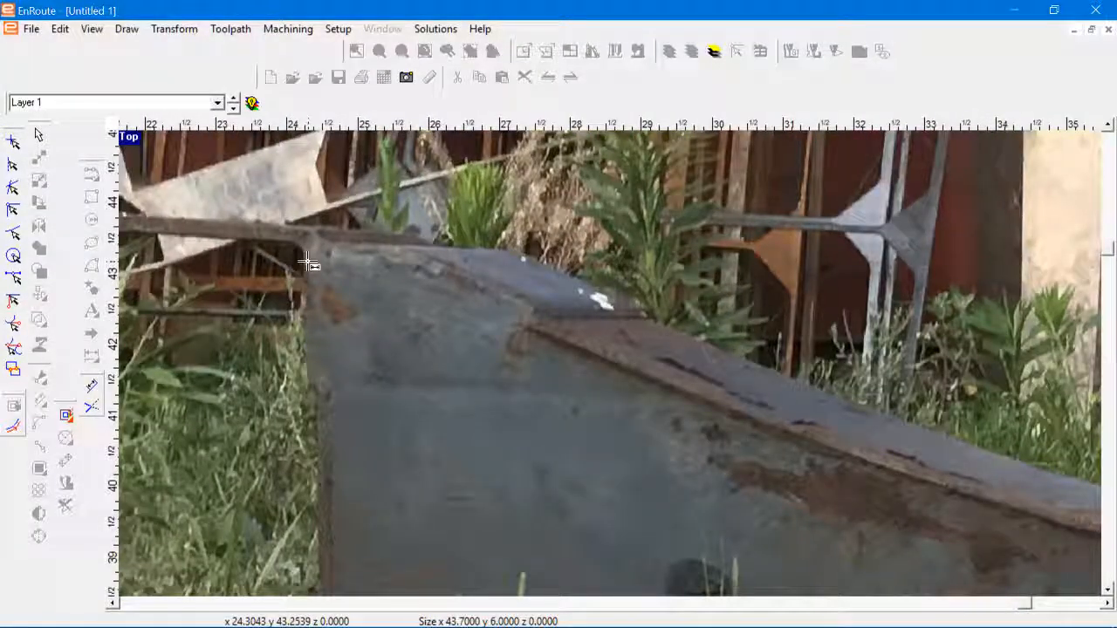
click(307, 261)
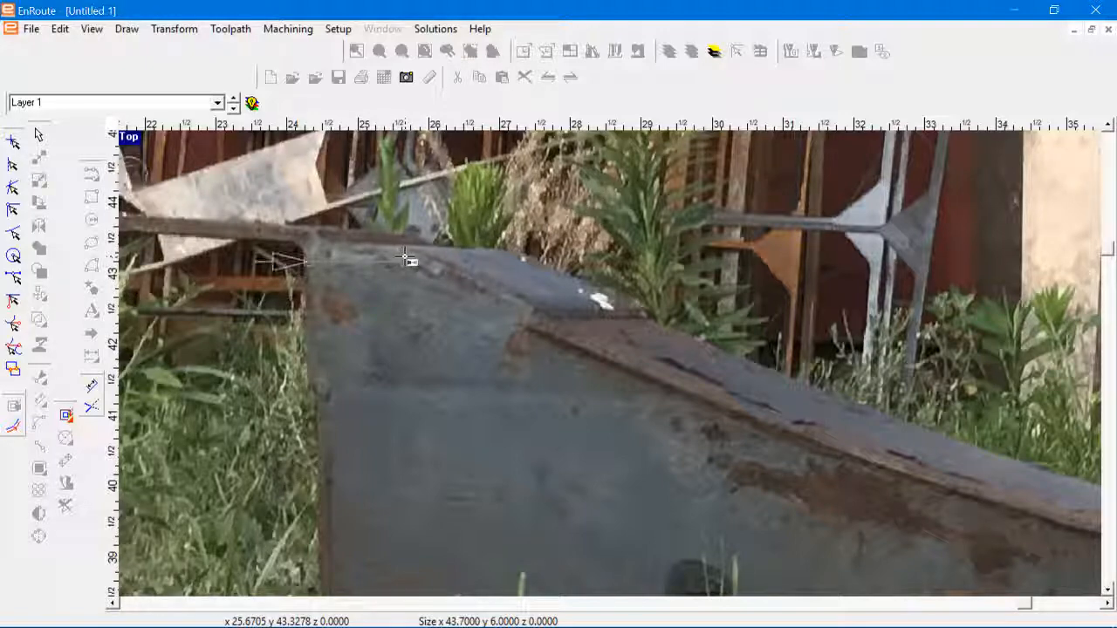
scroll(407, 259, down, 1)
scroll(407, 259, down, 1)
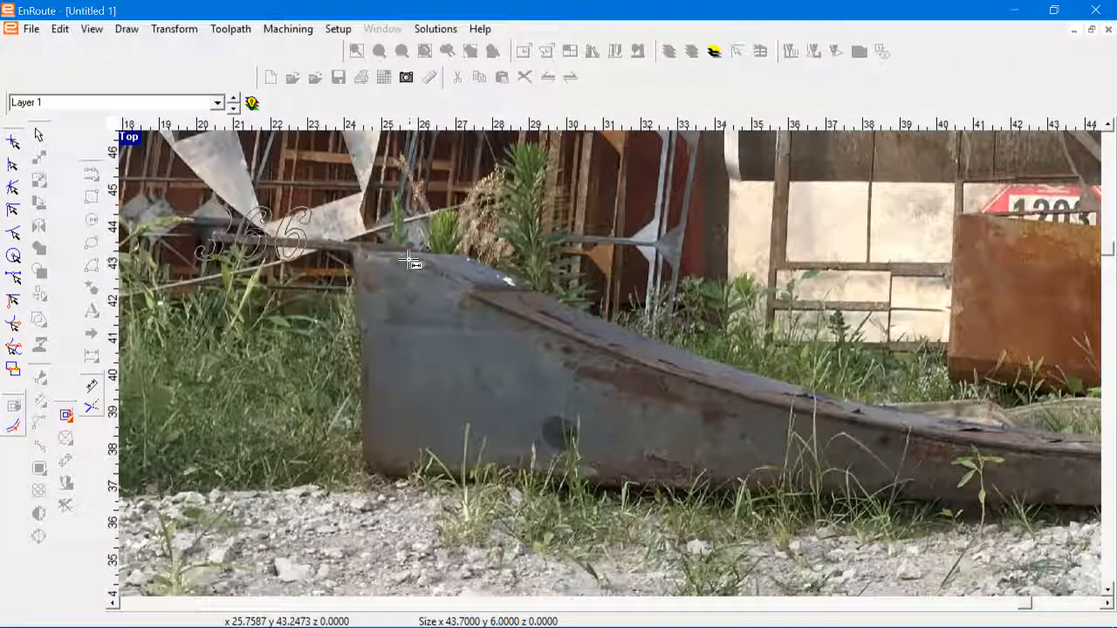
scroll(408, 259, down, 1)
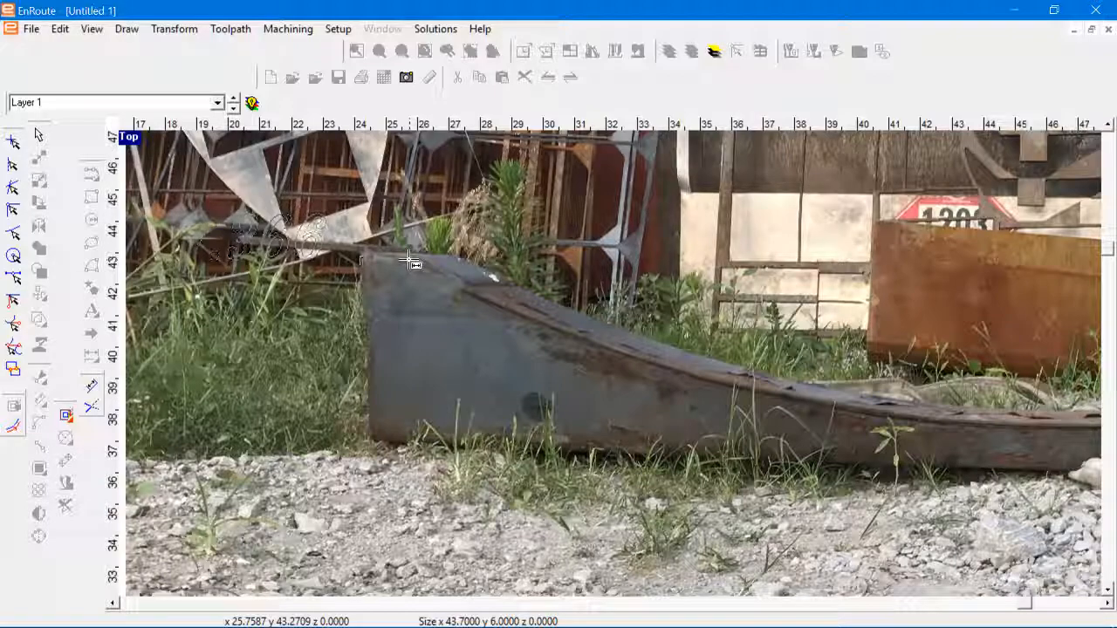
Measure the beam's vertical depth at its thinnest section near mid-span, beside the white stone.
scroll(296, 295, down, 2)
scroll(297, 295, down, 2)
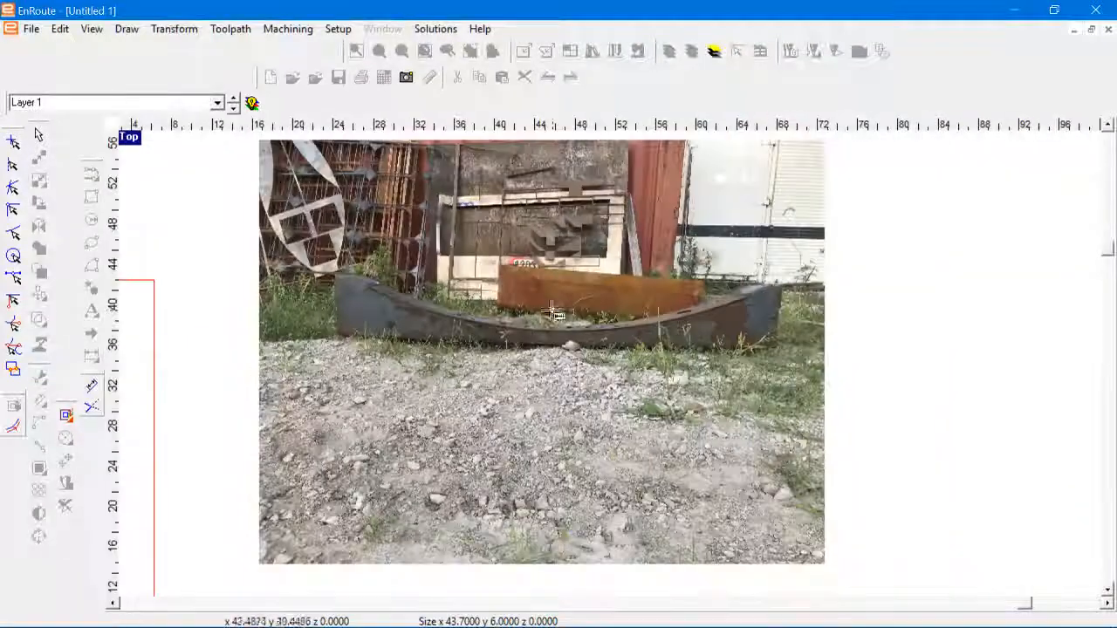
scroll(479, 358, up, 6)
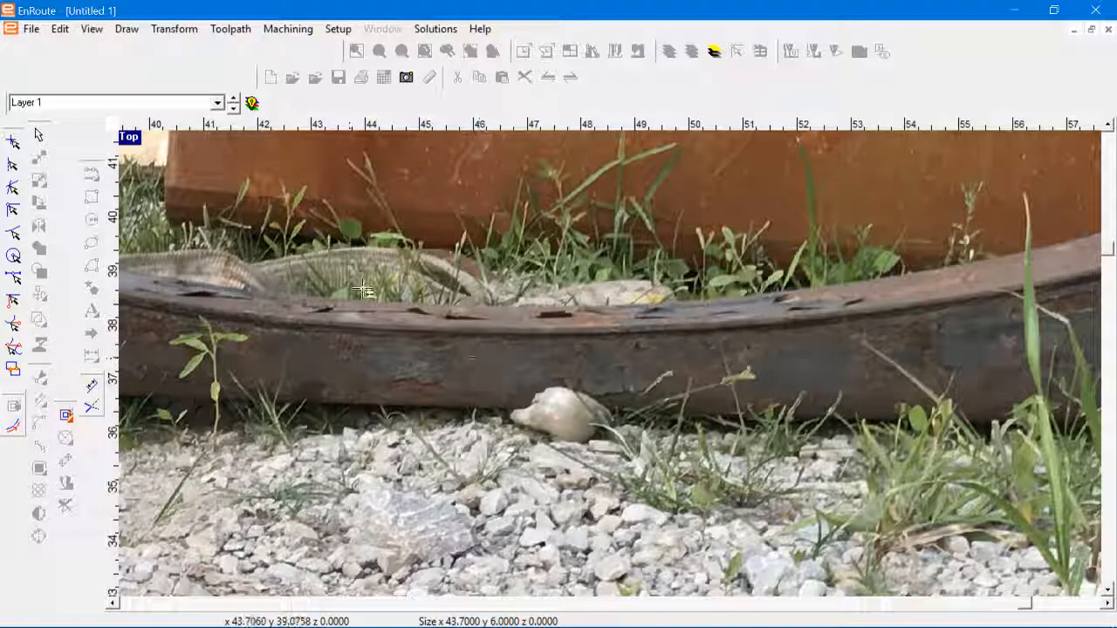
click(456, 335)
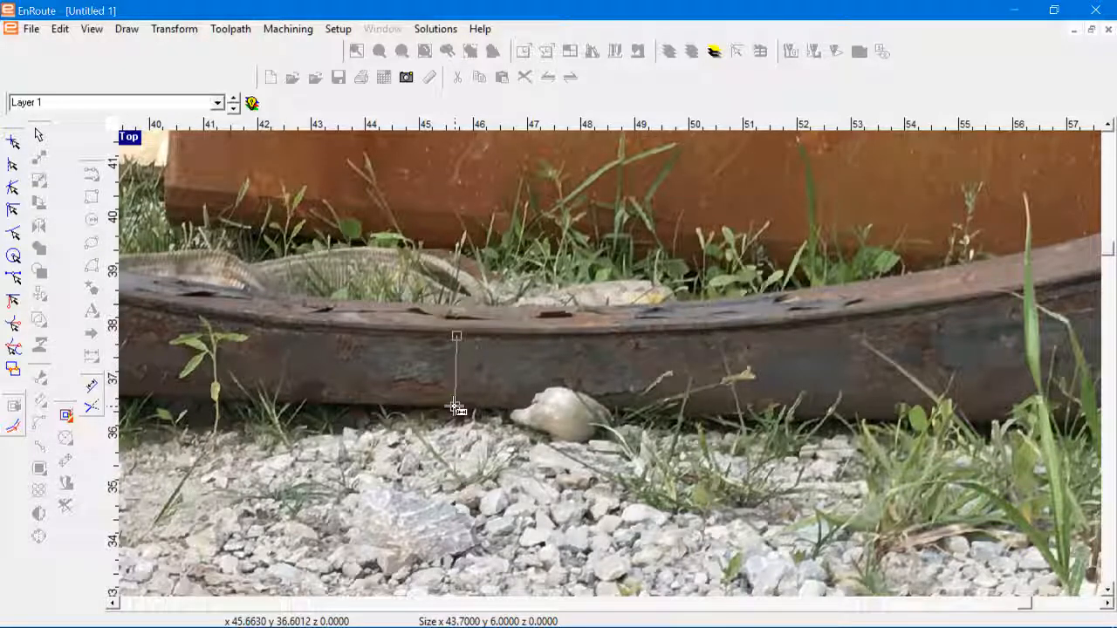
scroll(450, 401, down, 1)
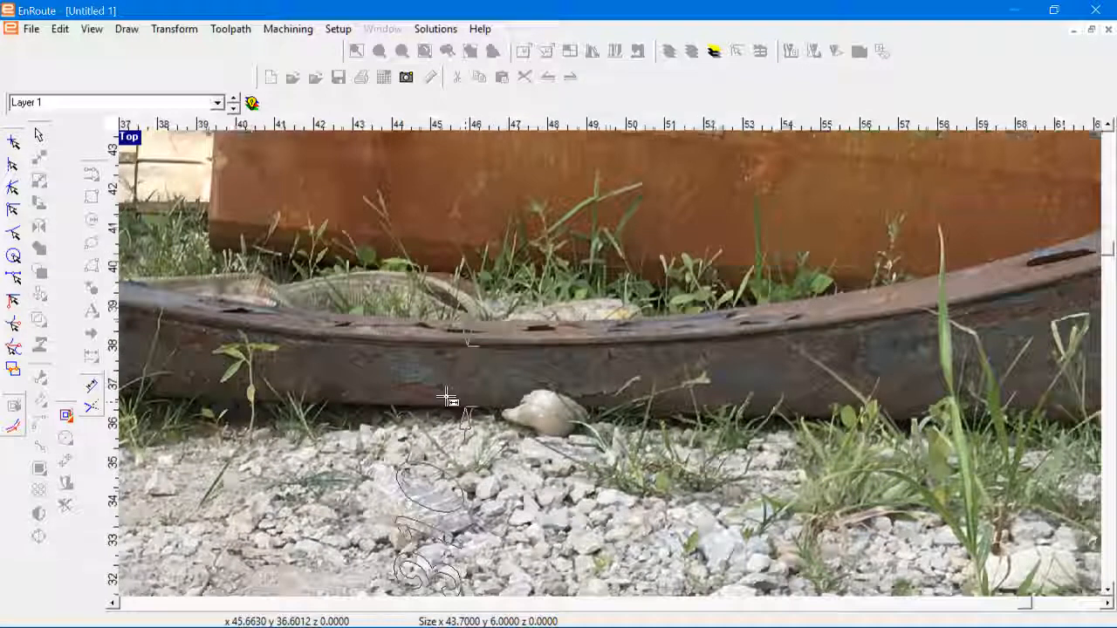
scroll(449, 399, down, 2)
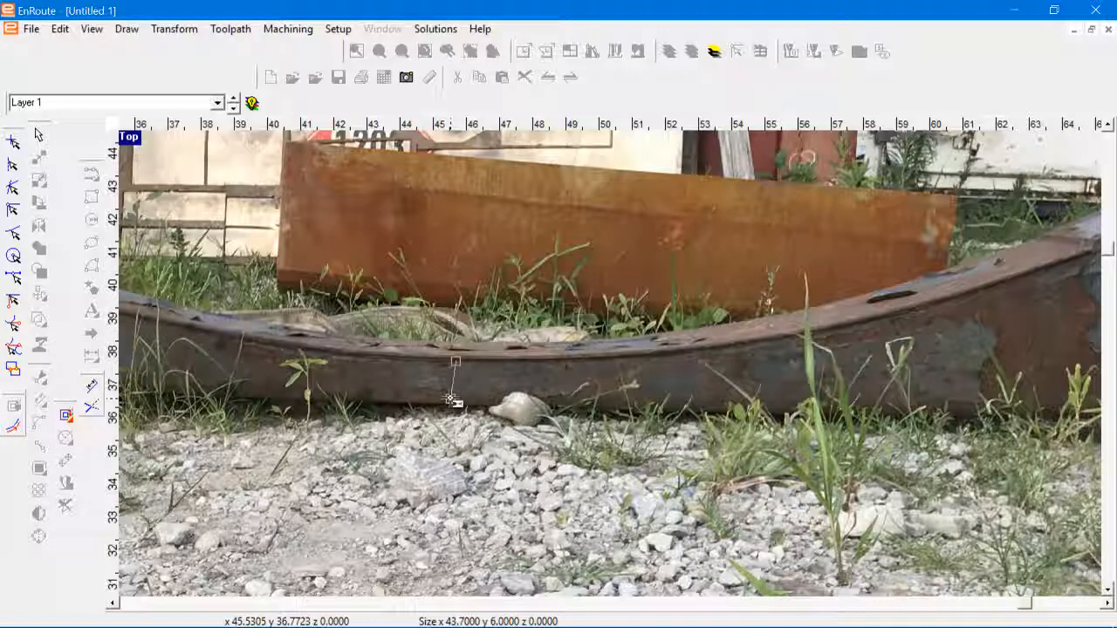
key(Escape)
Place two vertical guidelines across the rectangle near its ends, at about X 2.7 and X 41.
scroll(447, 408, down, 5)
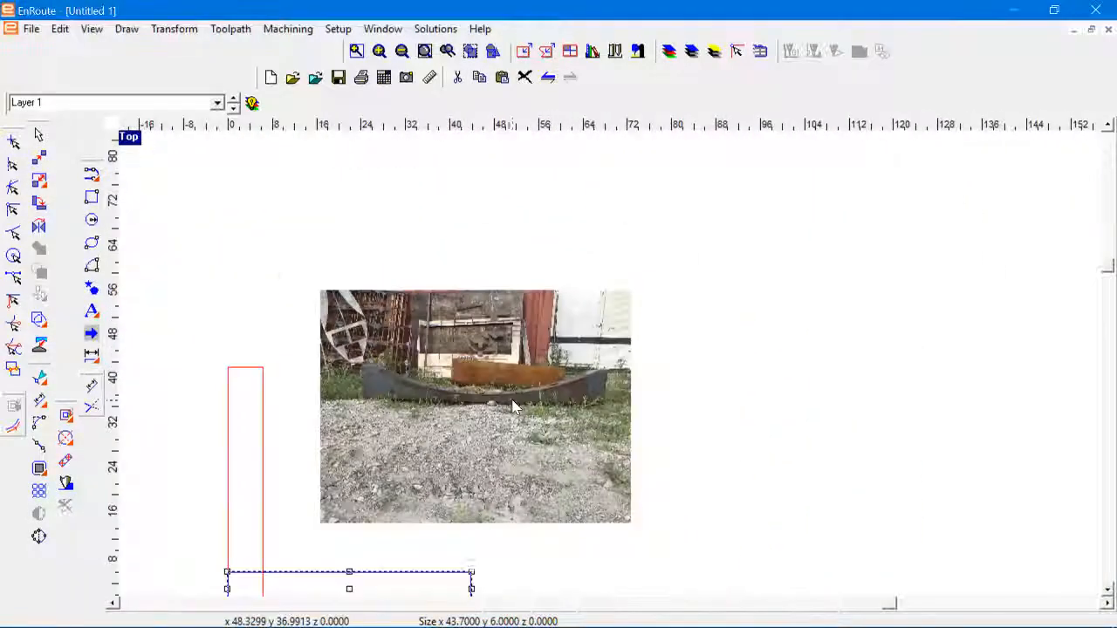
scroll(513, 407, down, 3)
scroll(362, 596, up, 4)
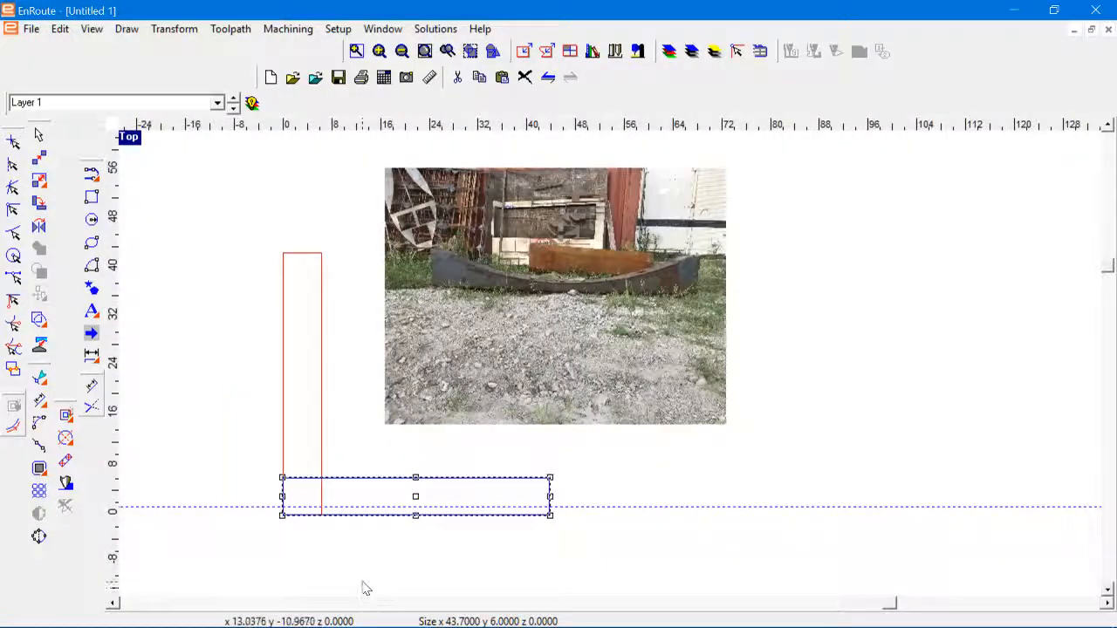
scroll(370, 578, up, 2)
scroll(342, 436, up, 1)
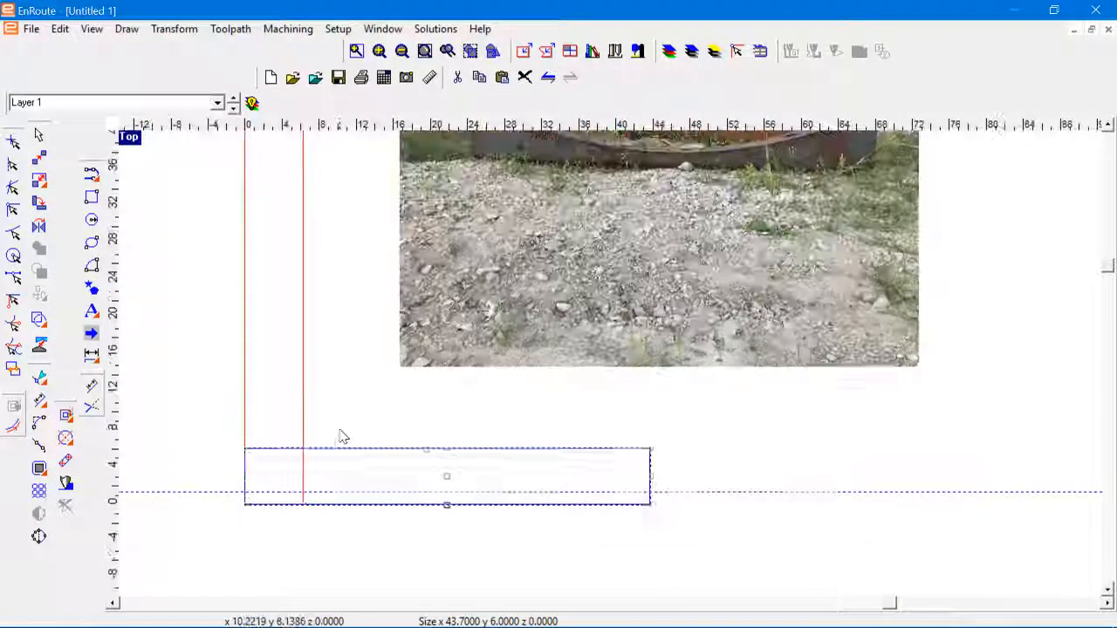
drag(111, 387, 270, 438)
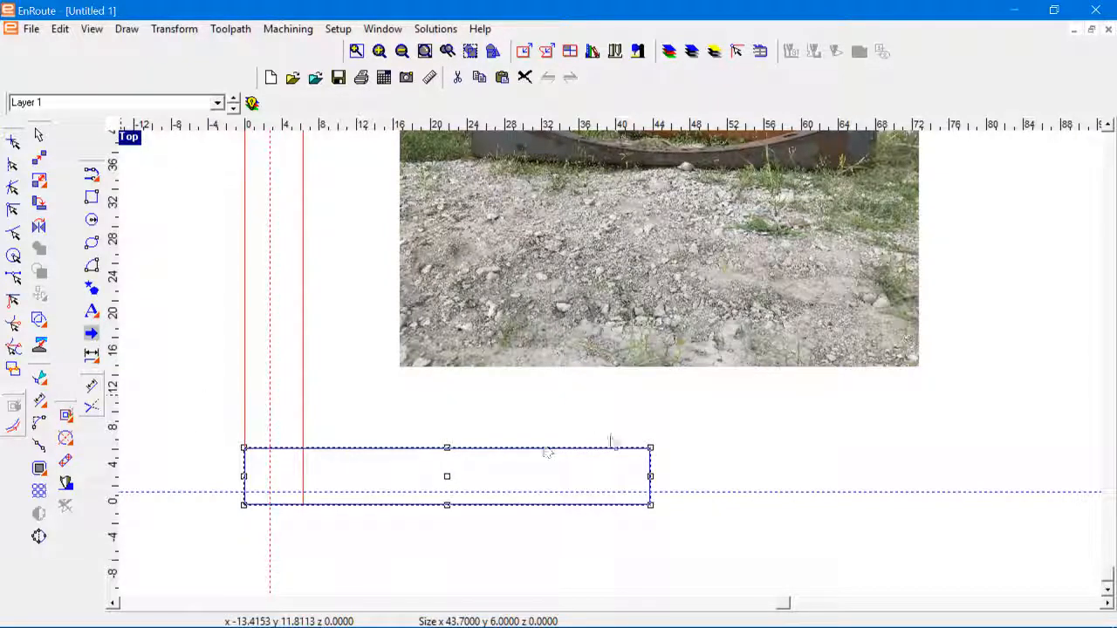
drag(611, 442, 624, 444)
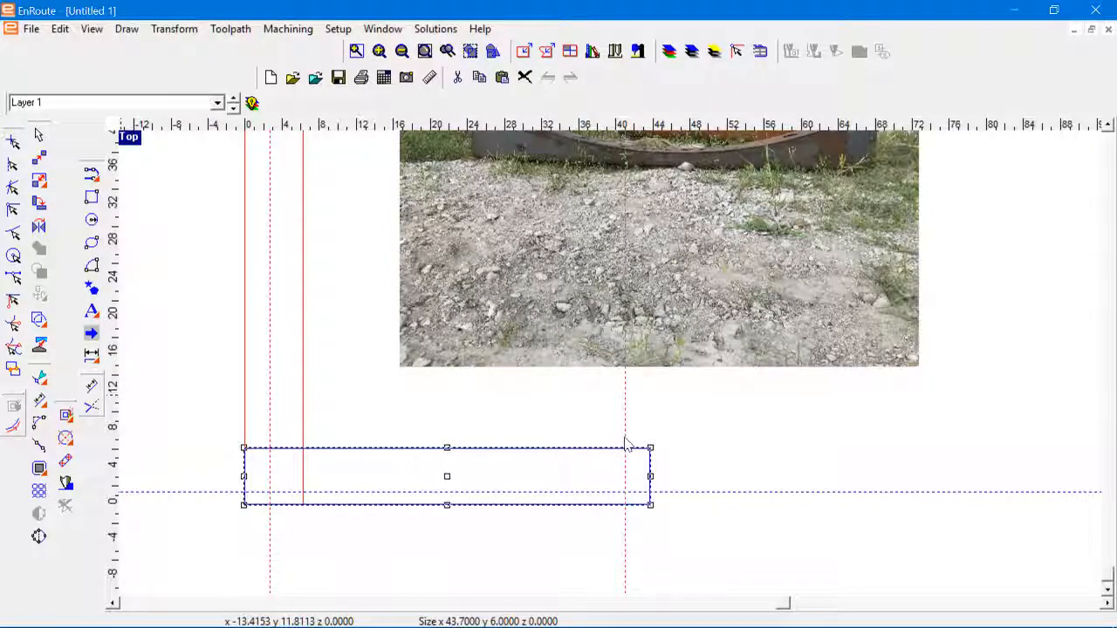
Move the vertical guideline near the rectangle's left end to X 1.37.
right_click(269, 330)
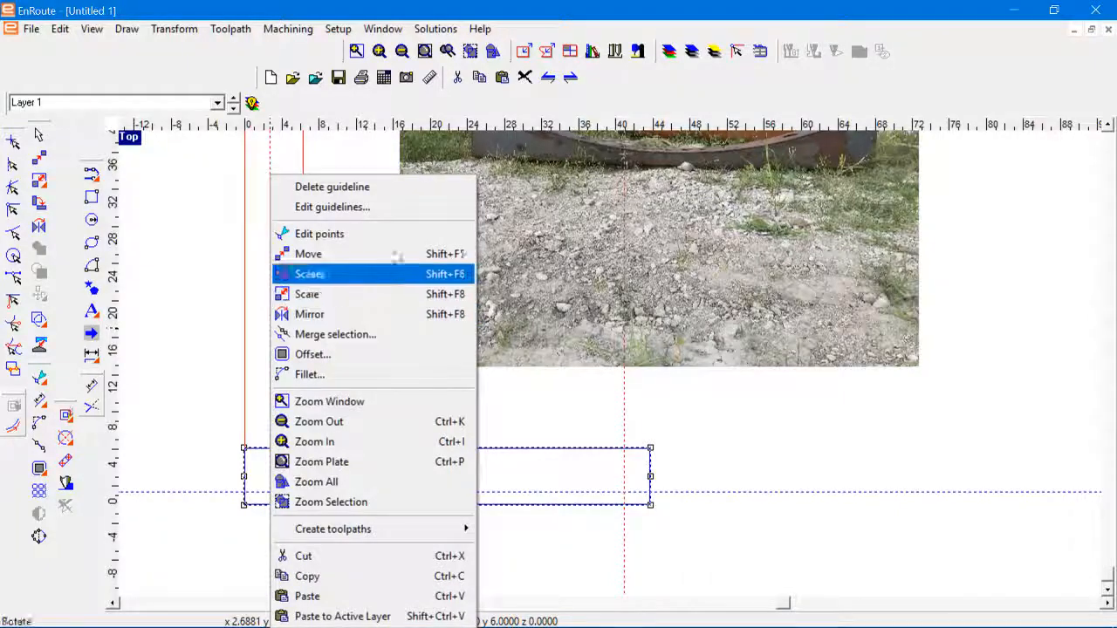
click(384, 208)
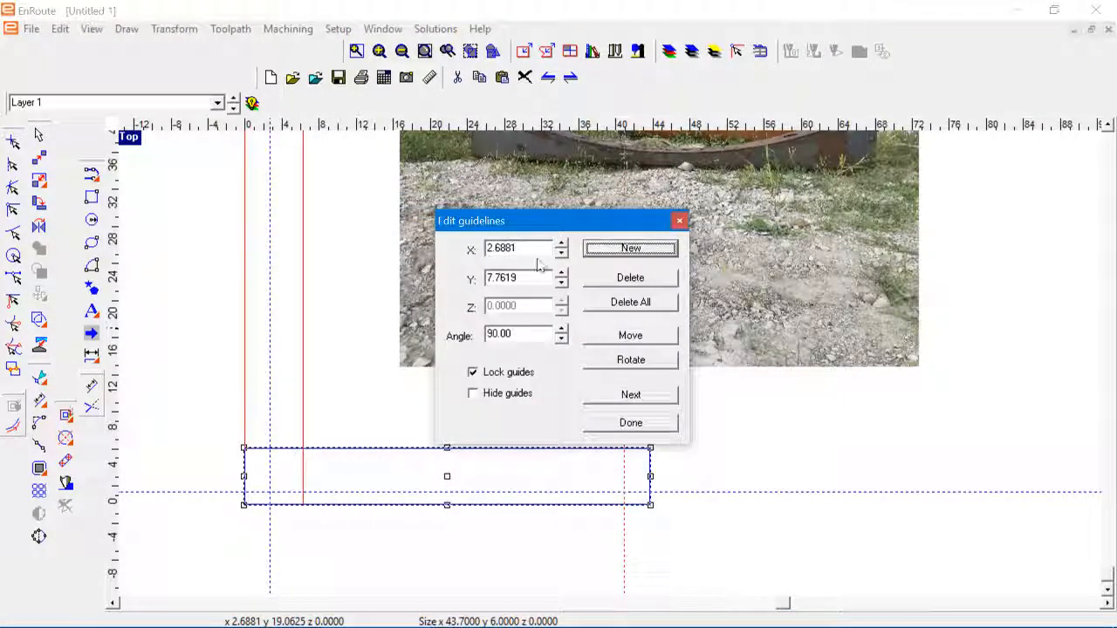
double_click(505, 248)
text(1.37)
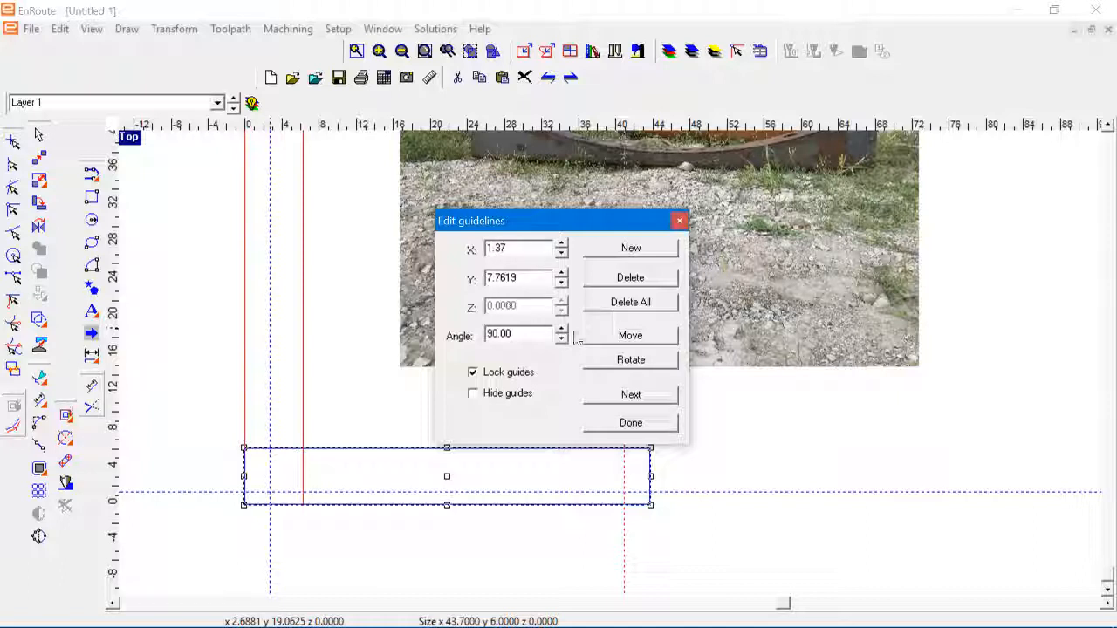
click(609, 339)
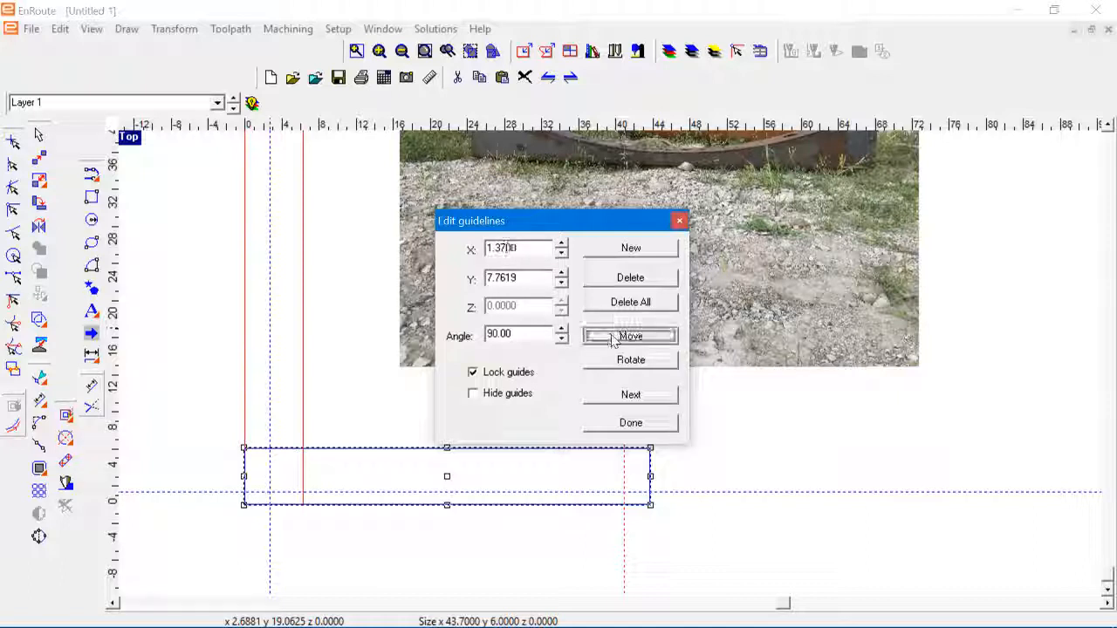
Move the other vertical guideline, near the rectangle's right end, to X 42.4.
click(640, 397)
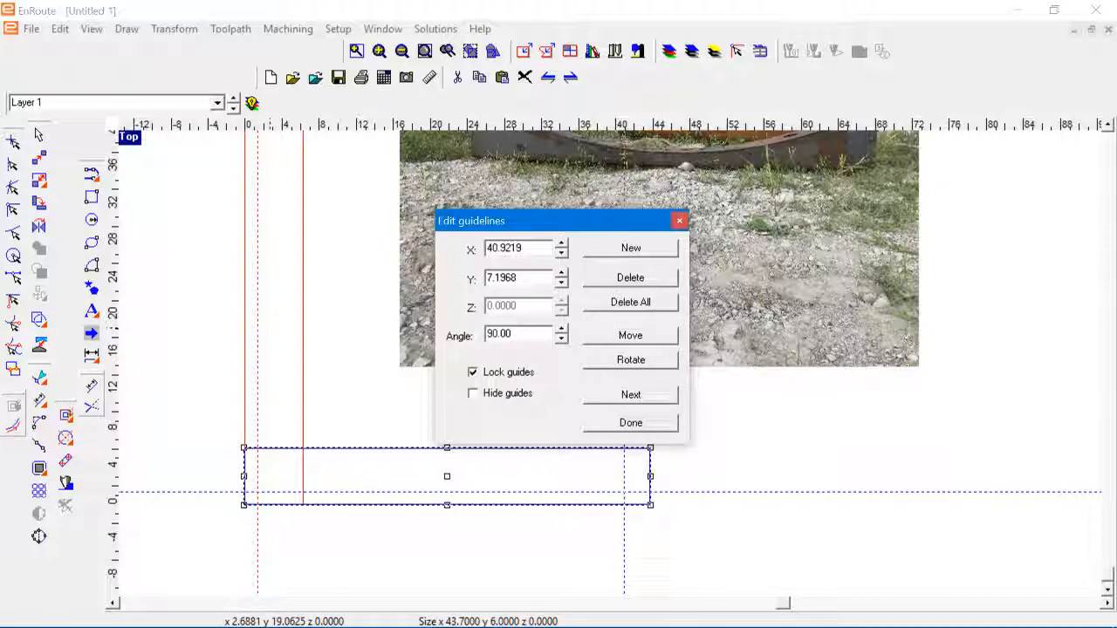
double_click(521, 248)
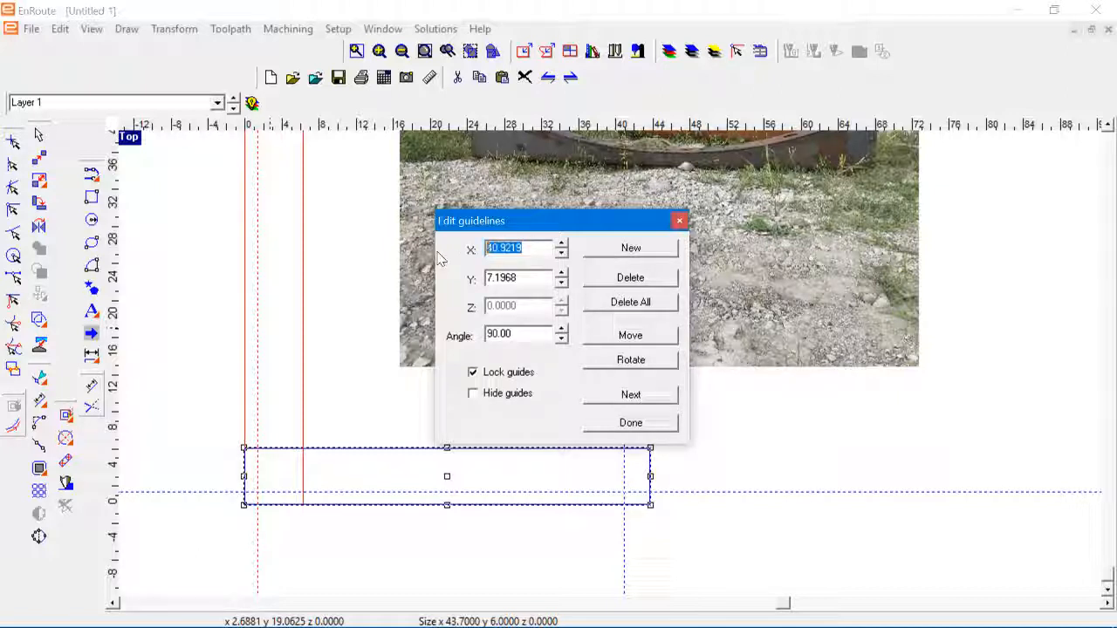
text(42.4)
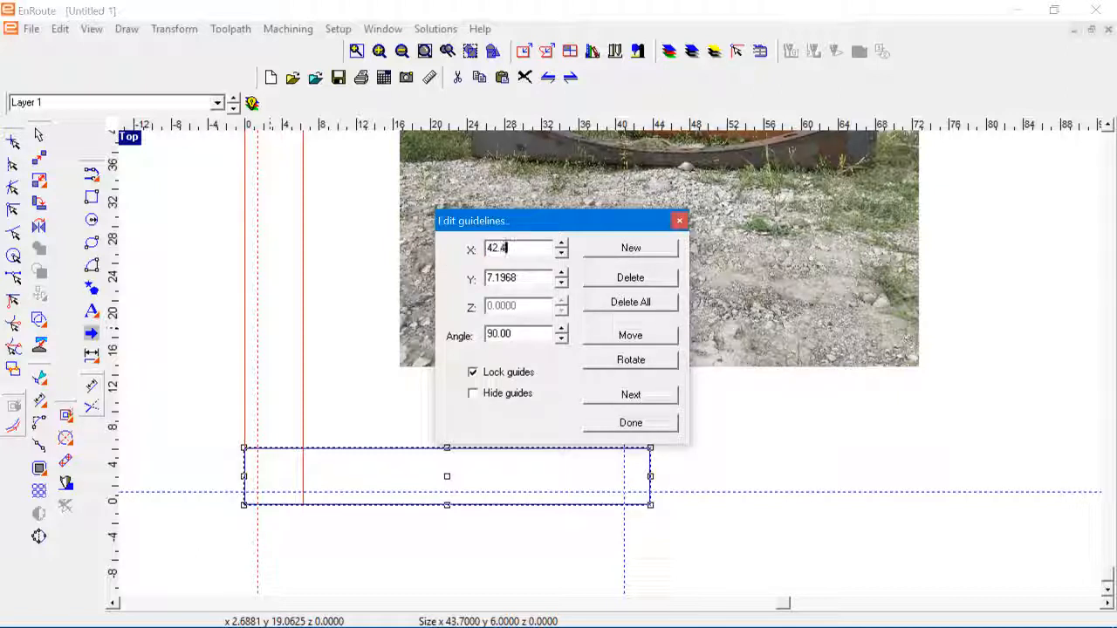
click(637, 340)
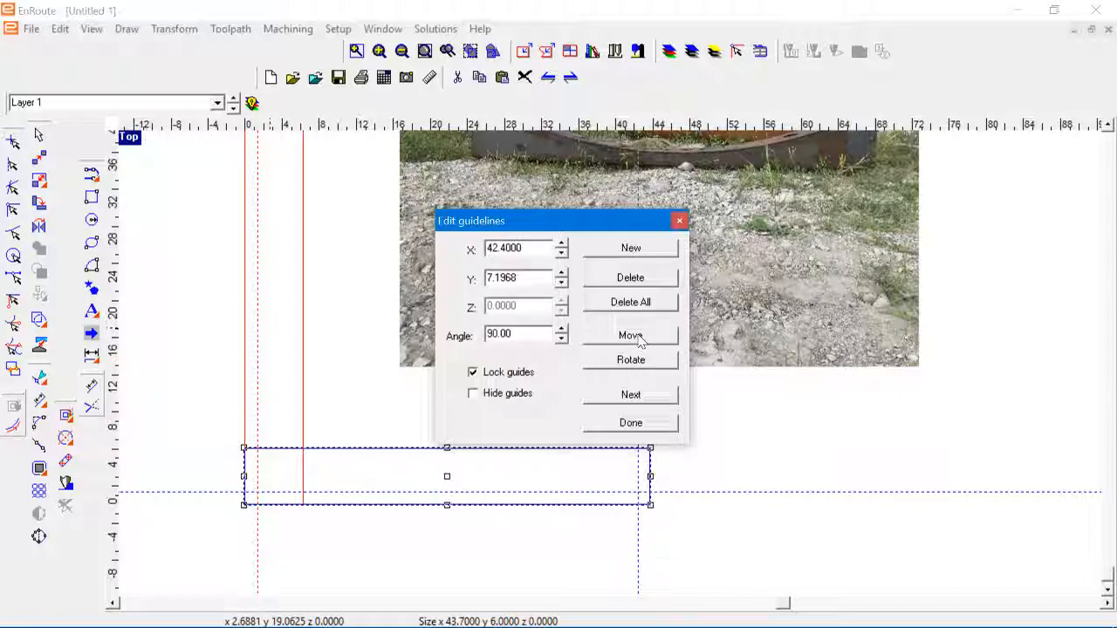
click(644, 422)
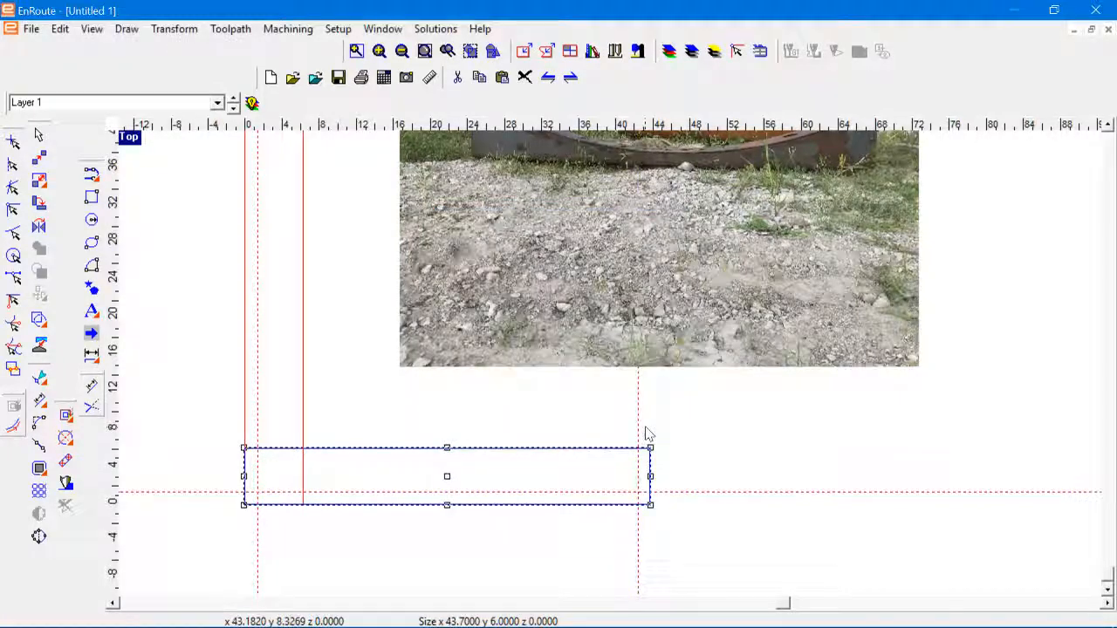
Edit the rectangle's points with guideline snapping on and cut the contour where its top edge crosses the X 1.37 guideline.
scroll(663, 462, up, 1)
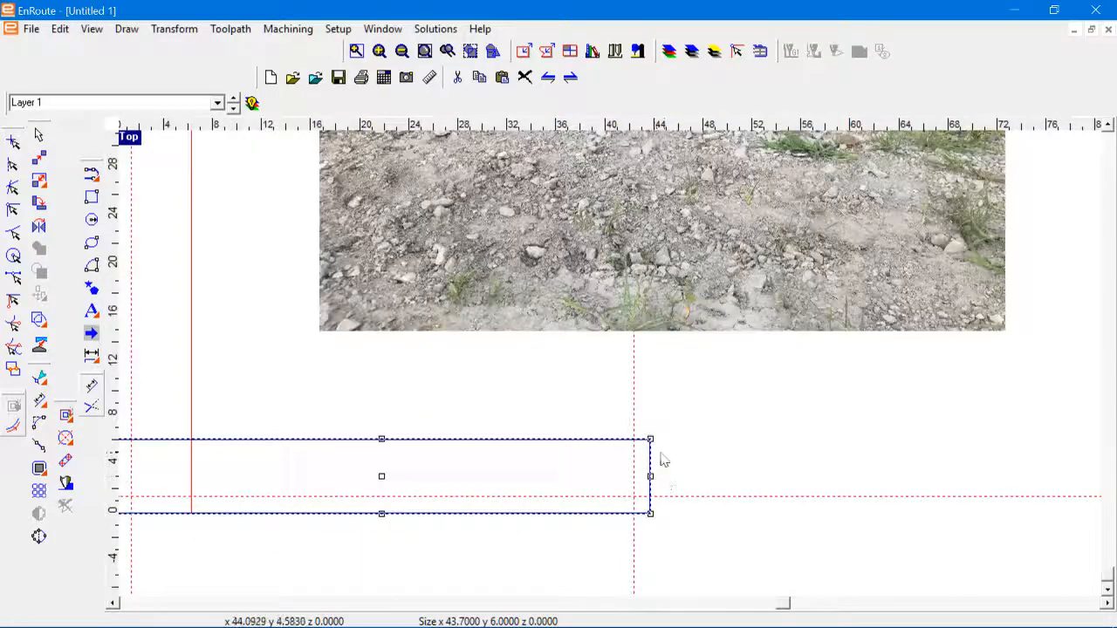
scroll(660, 456, down, 2)
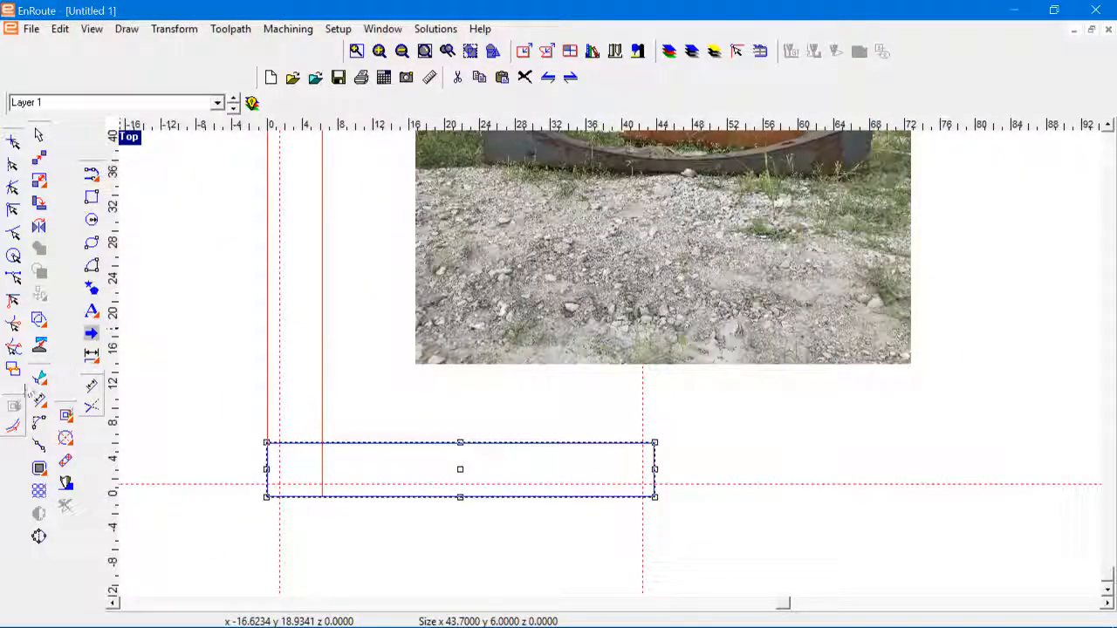
click(38, 400)
scroll(266, 460, up, 1)
scroll(288, 454, up, 3)
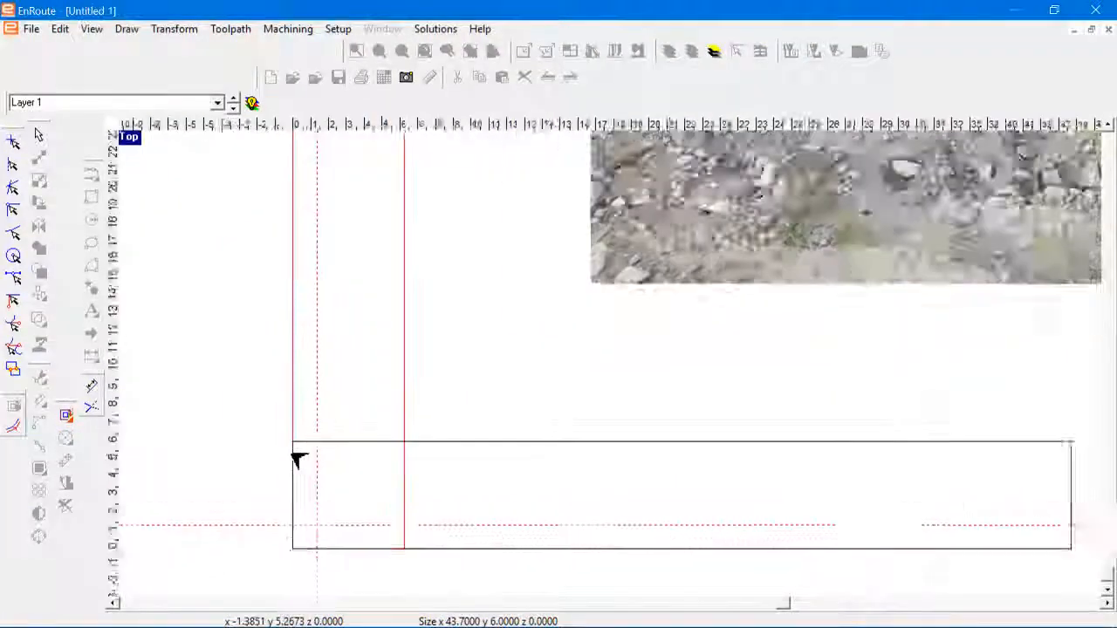
click(12, 165)
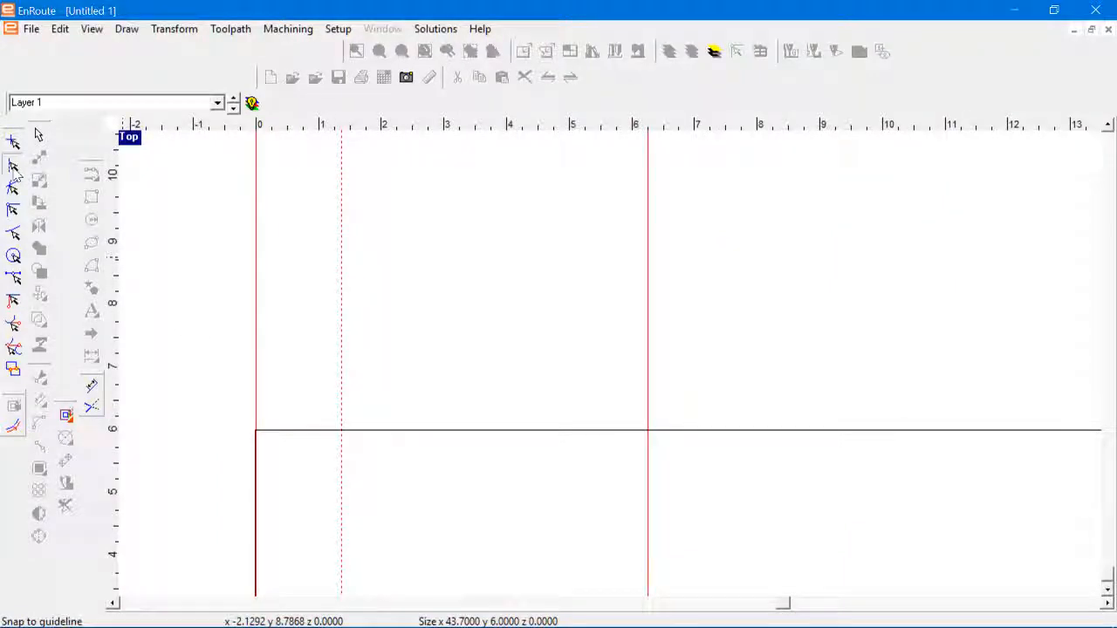
right_click(342, 431)
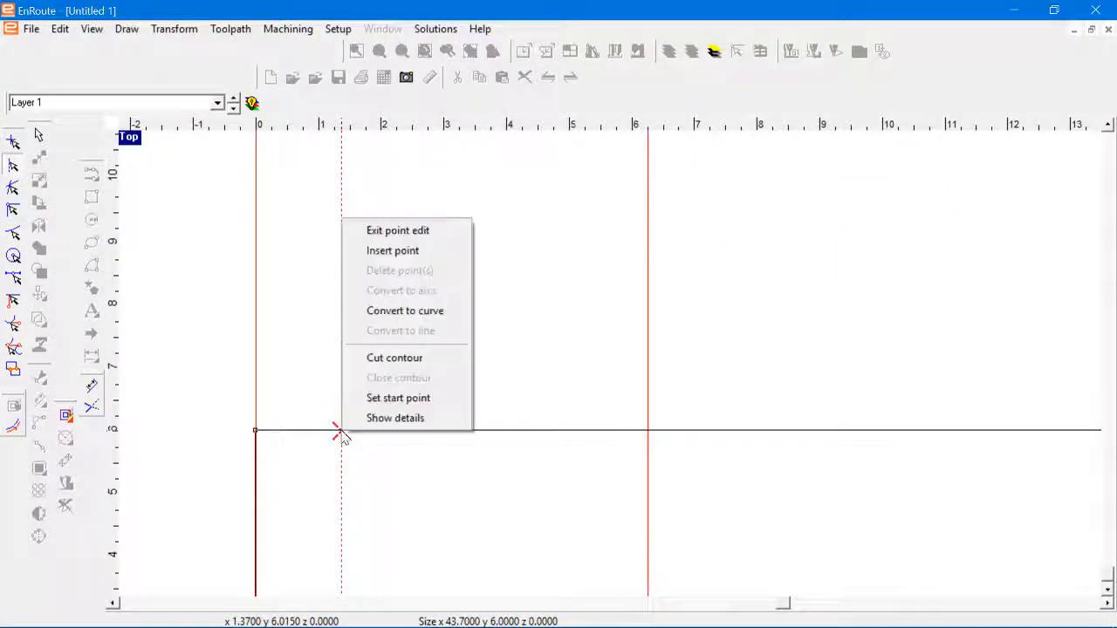
click(394, 357)
Cut the contour where its top edge crosses the X 42.4 guideline and finish point editing.
scroll(393, 364, down, 2)
scroll(218, 381, down, 4)
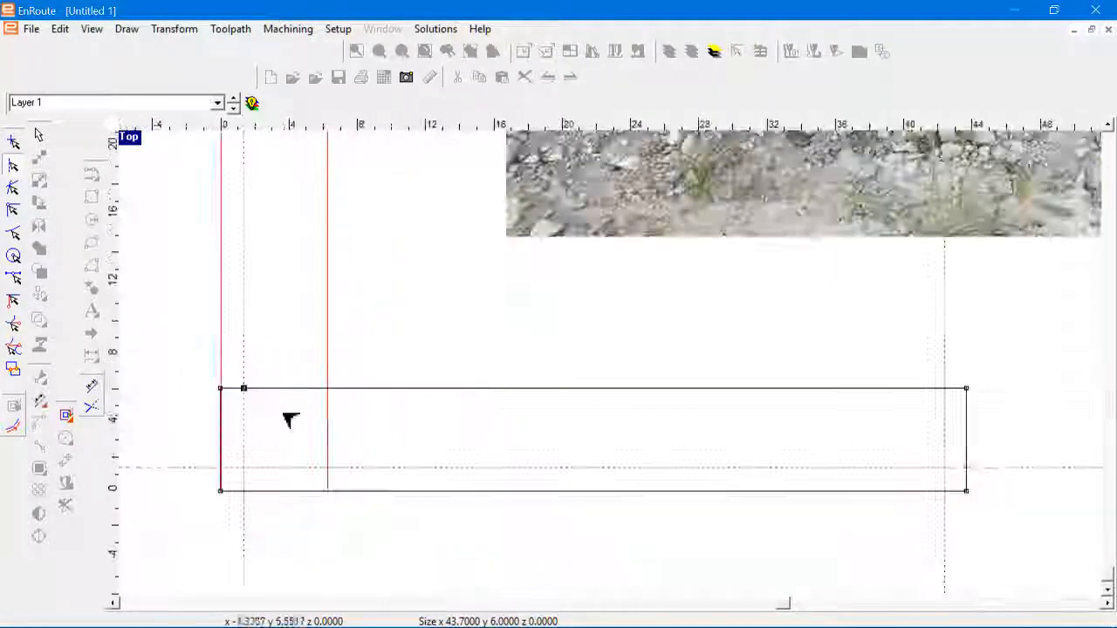
scroll(1060, 476, up, 3)
scroll(880, 302, up, 2)
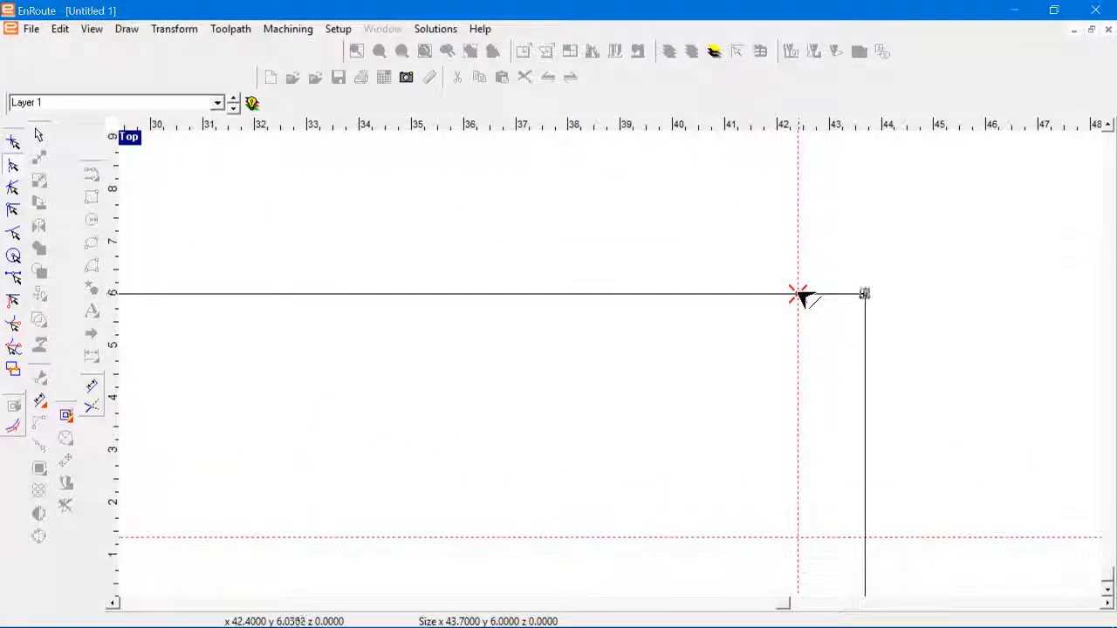
right_click(798, 294)
click(863, 431)
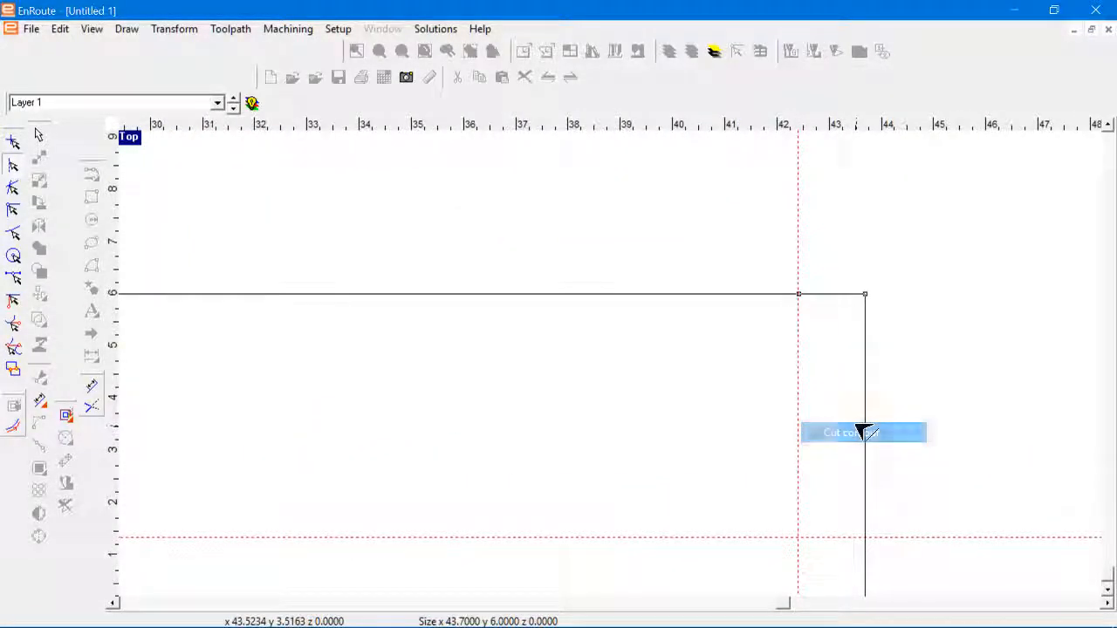
right_click(856, 210)
click(887, 223)
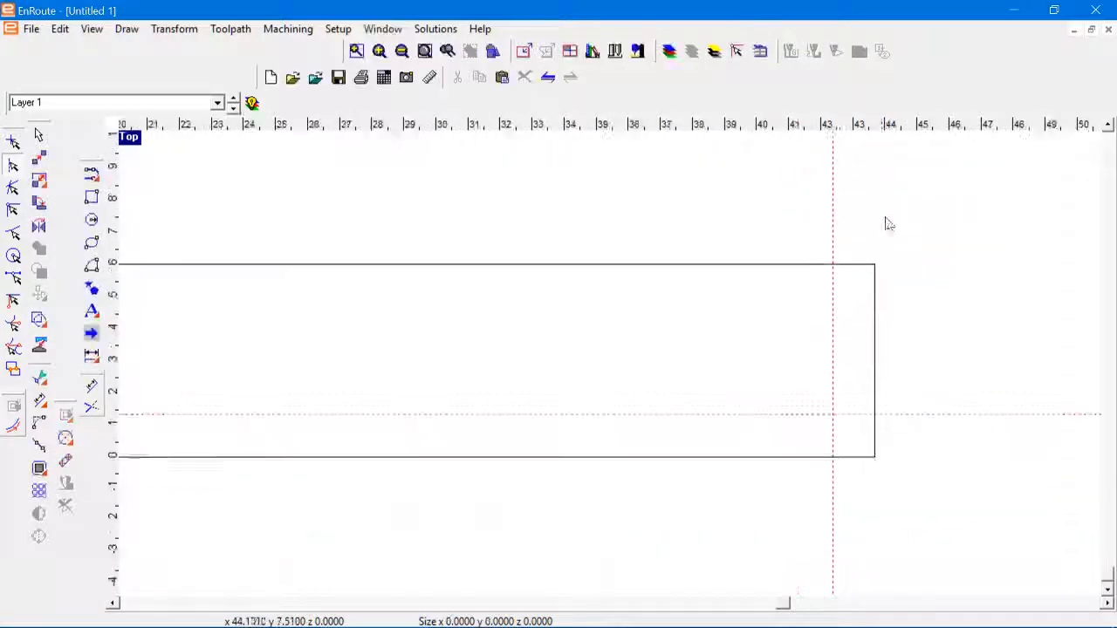
Bend the top edge between the two cuts into an arc that reaches down to the Y 1.37 guideline near mid-span.
scroll(761, 328, down, 1)
scroll(448, 376, down, 1)
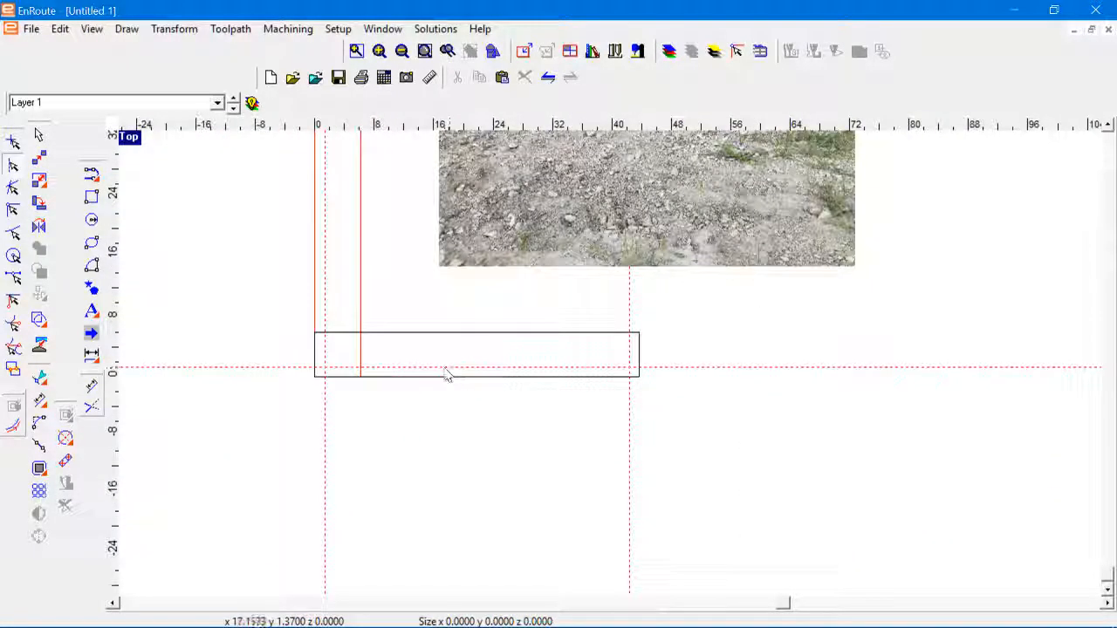
scroll(446, 375, down, 1)
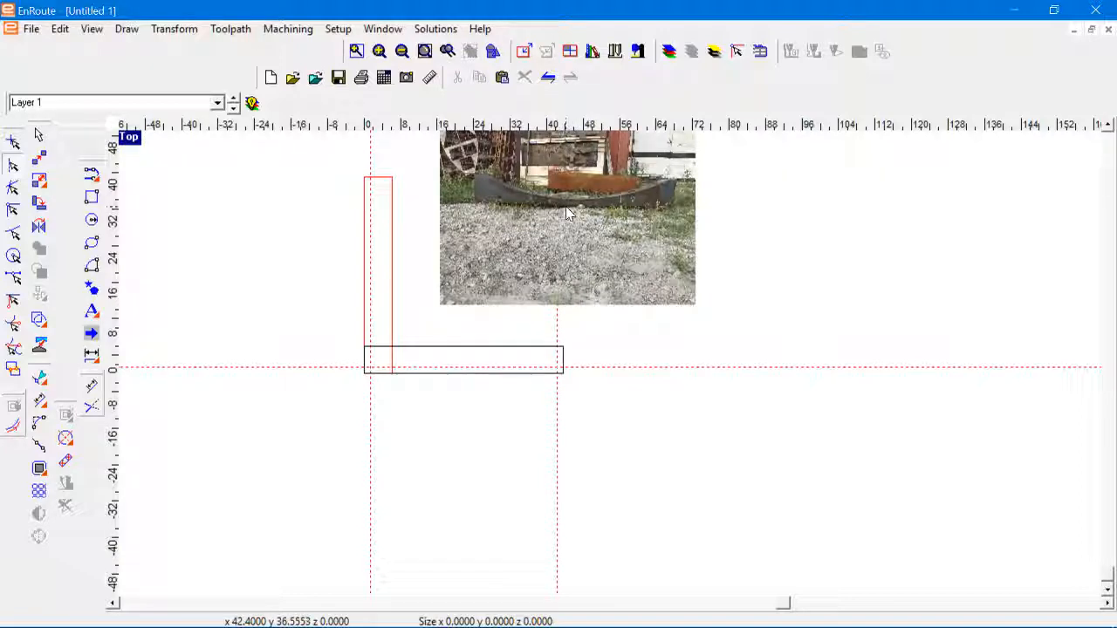
scroll(452, 368, up, 2)
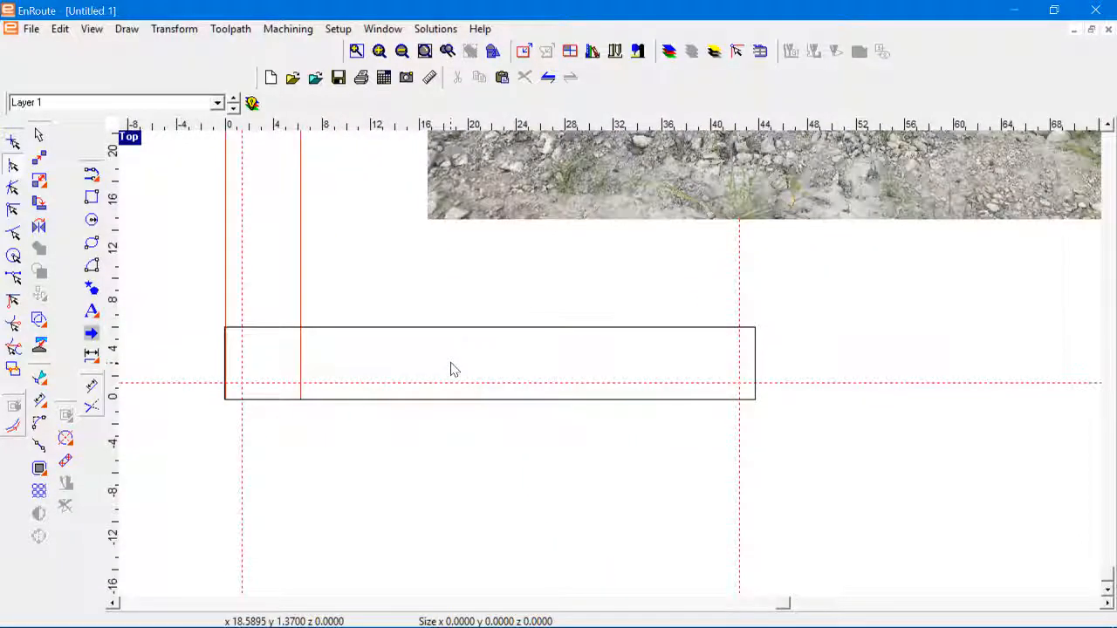
click(41, 378)
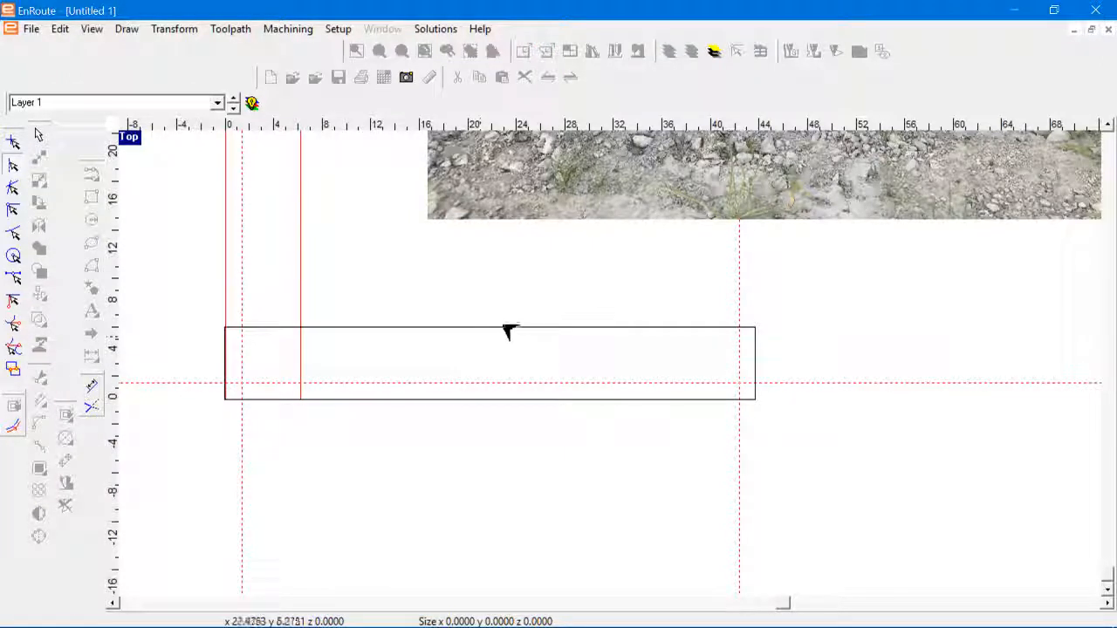
drag(516, 327, 499, 381)
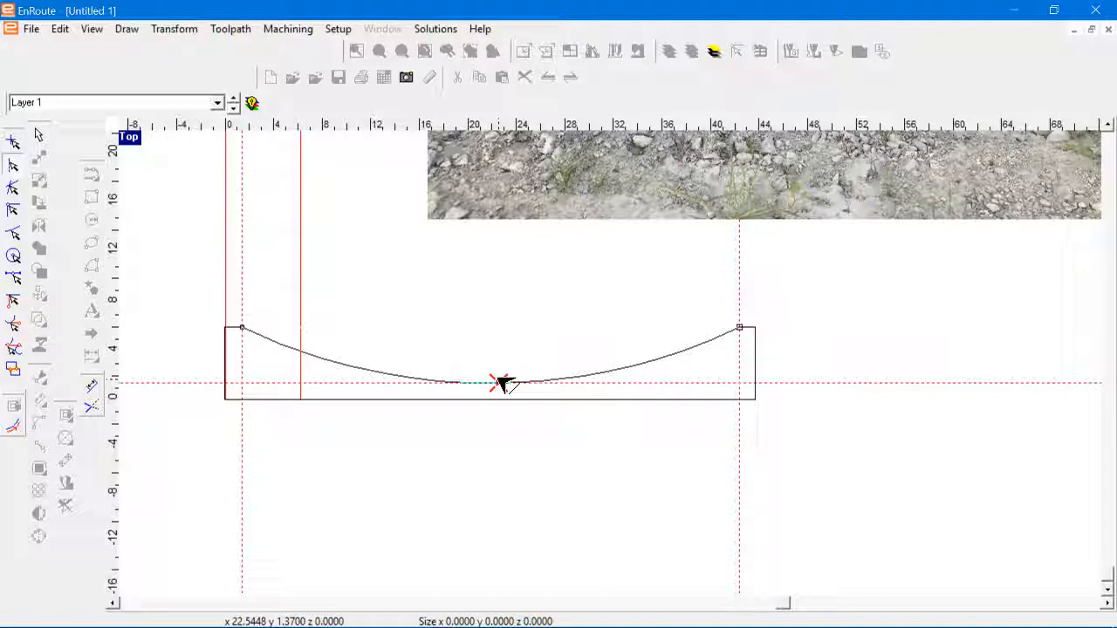
right_click(506, 358)
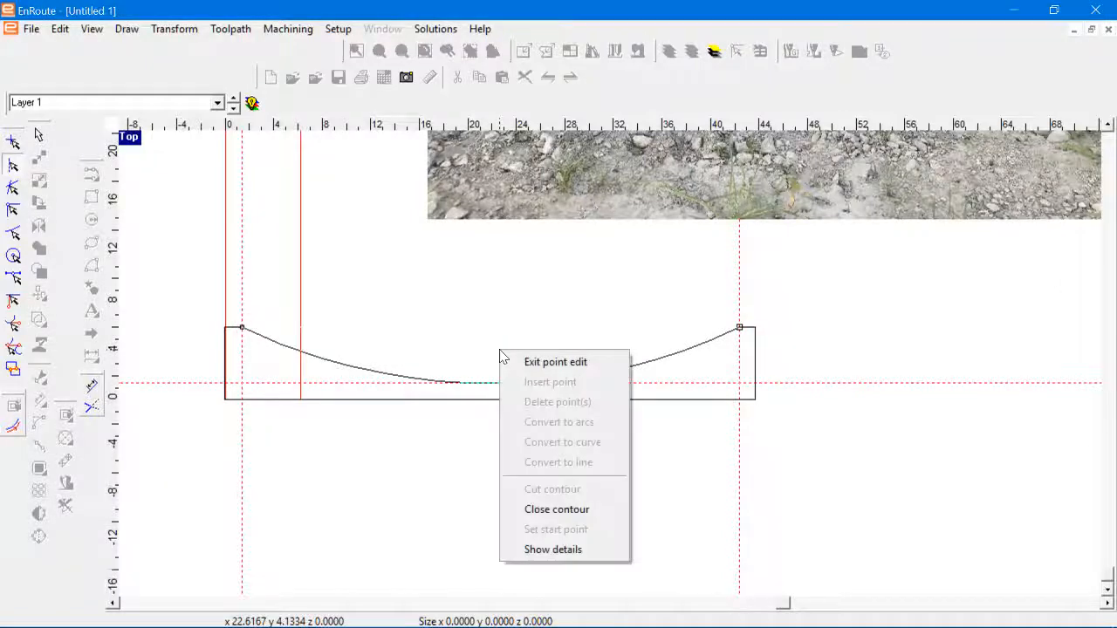
click(524, 361)
Merge the arc and the remaining rectangle edges into one contour with a merge tolerance of 0.0050.
scroll(489, 365, down, 1)
drag(289, 310, 666, 409)
right_click(544, 381)
click(668, 333)
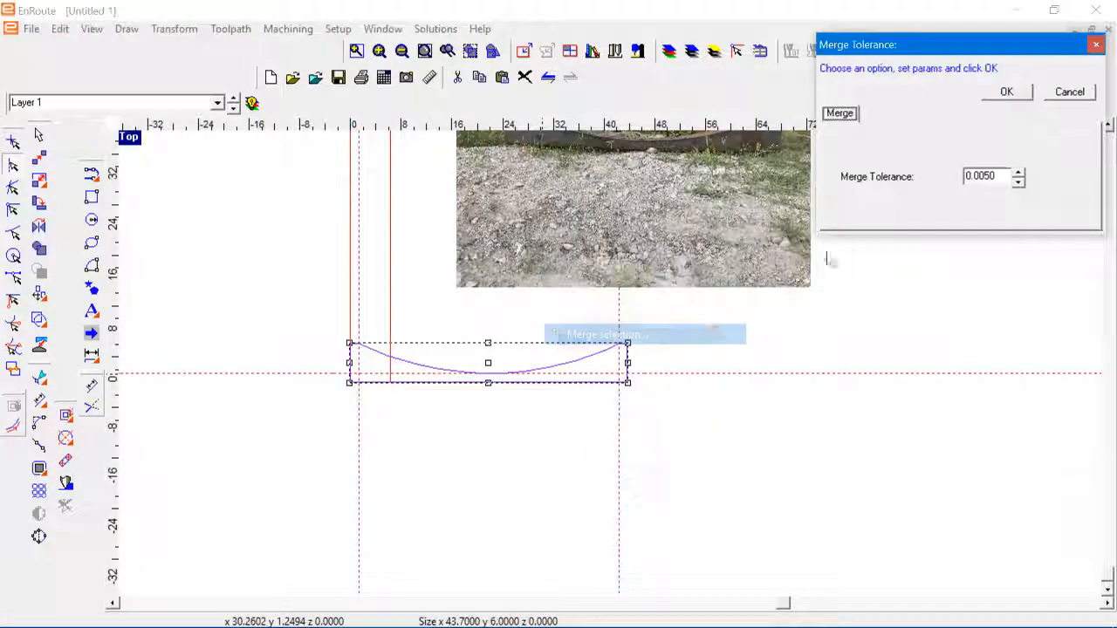
click(1002, 94)
Move the merged contour onto the steel beam in the photo, centred at about X 46.1, Y 39.6.
scroll(384, 491, down, 2)
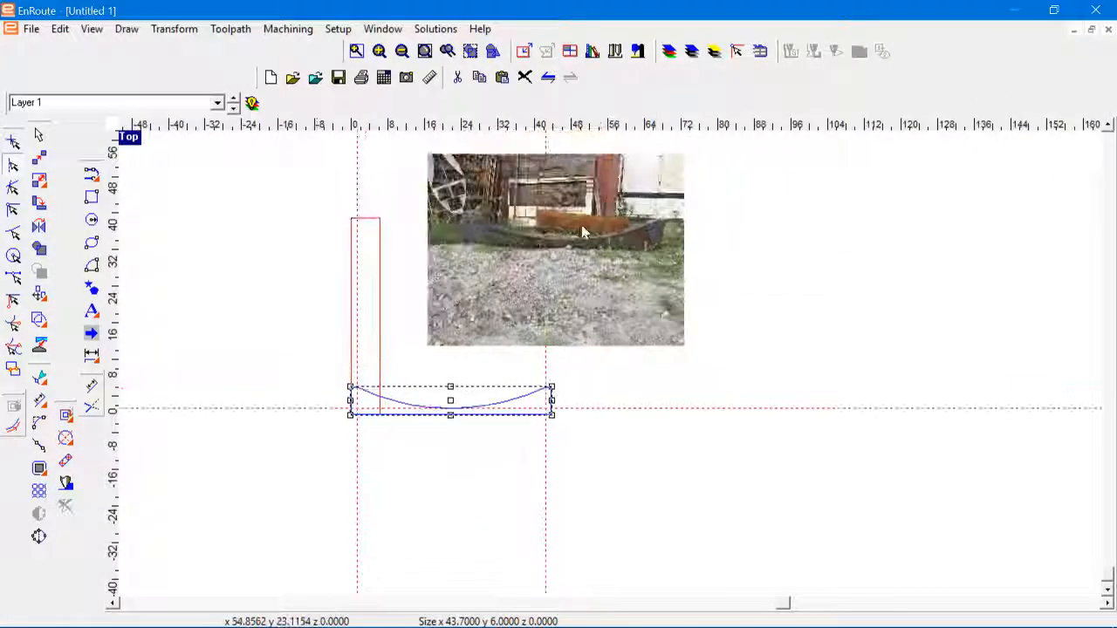
scroll(342, 543, up, 2)
click(342, 548)
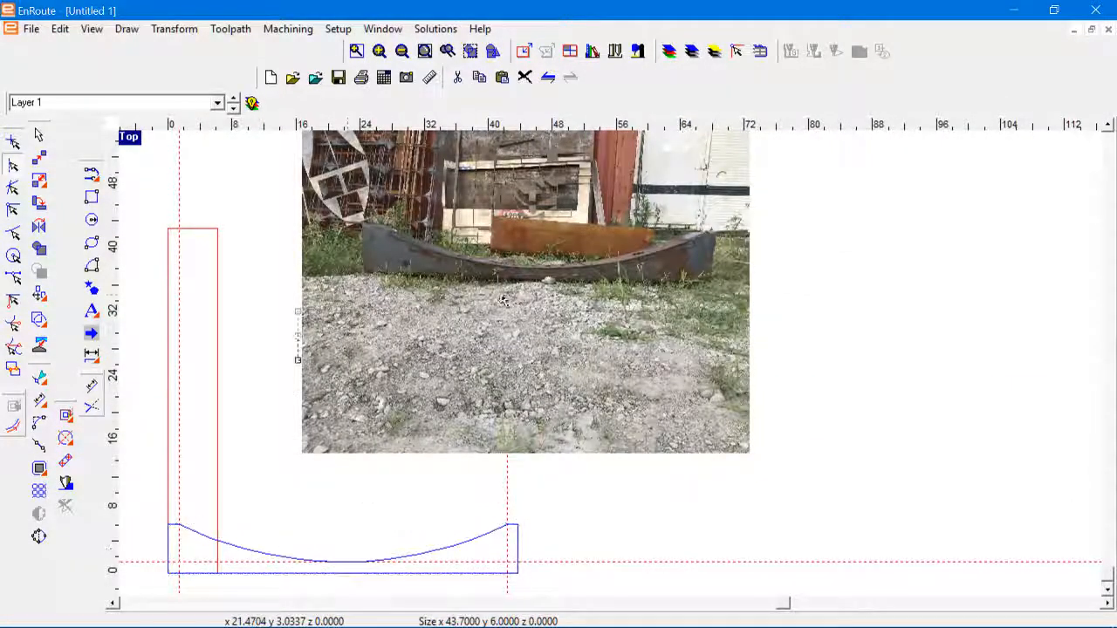
click(538, 258)
drag(538, 259, 537, 256)
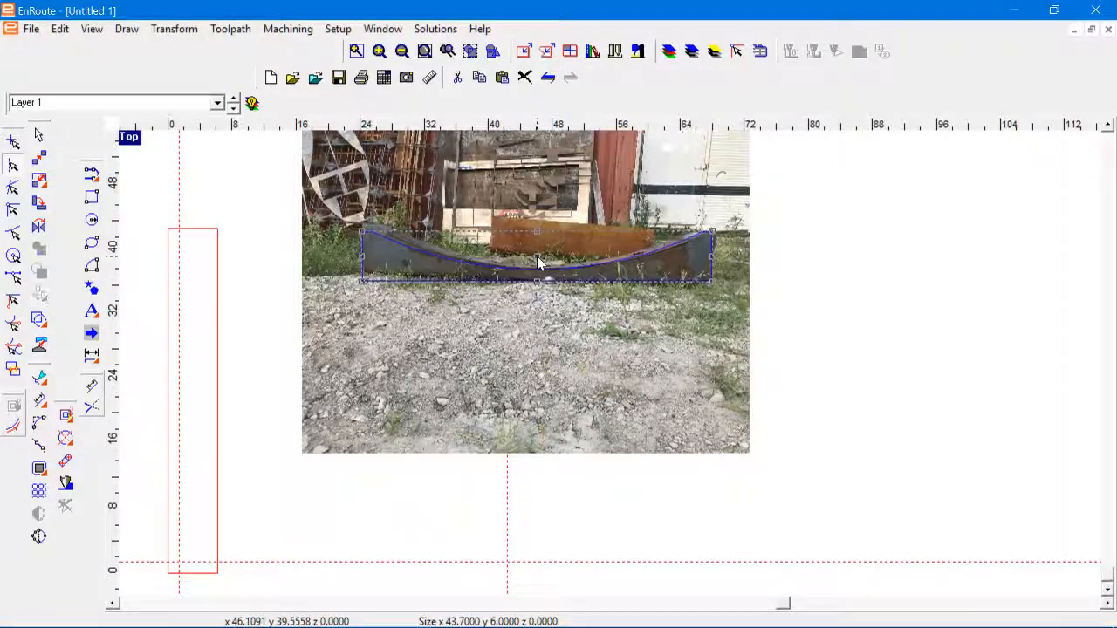
scroll(537, 256, up, 1)
scroll(541, 255, up, 2)
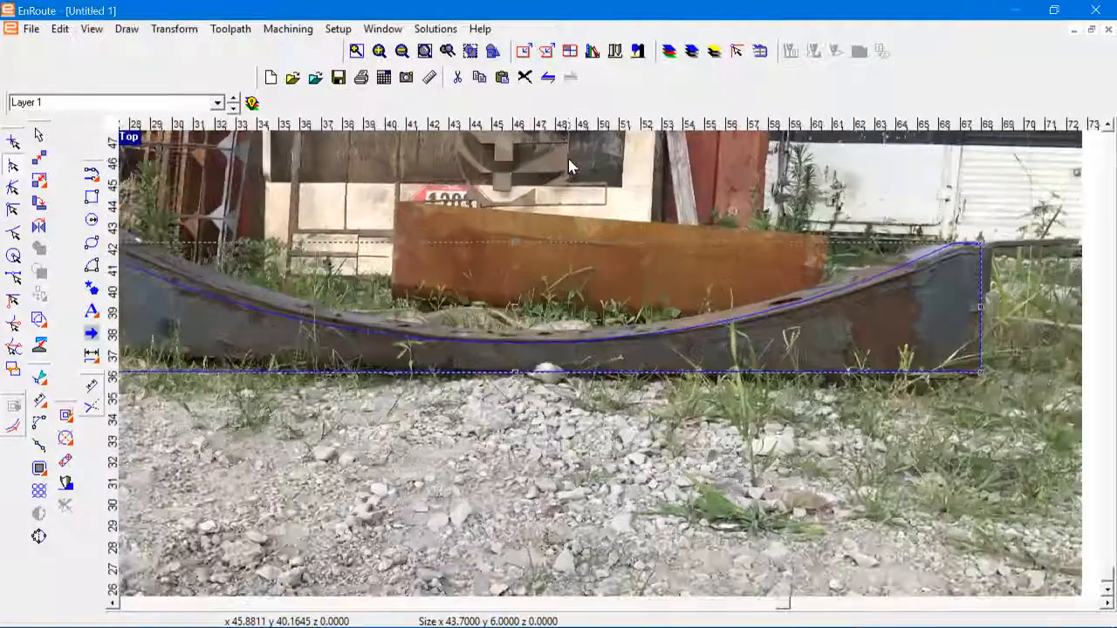
Rotate the contour about its centre around the Z axis by -1 degree twice so it follows the beam's tilt.
right_click(828, 318)
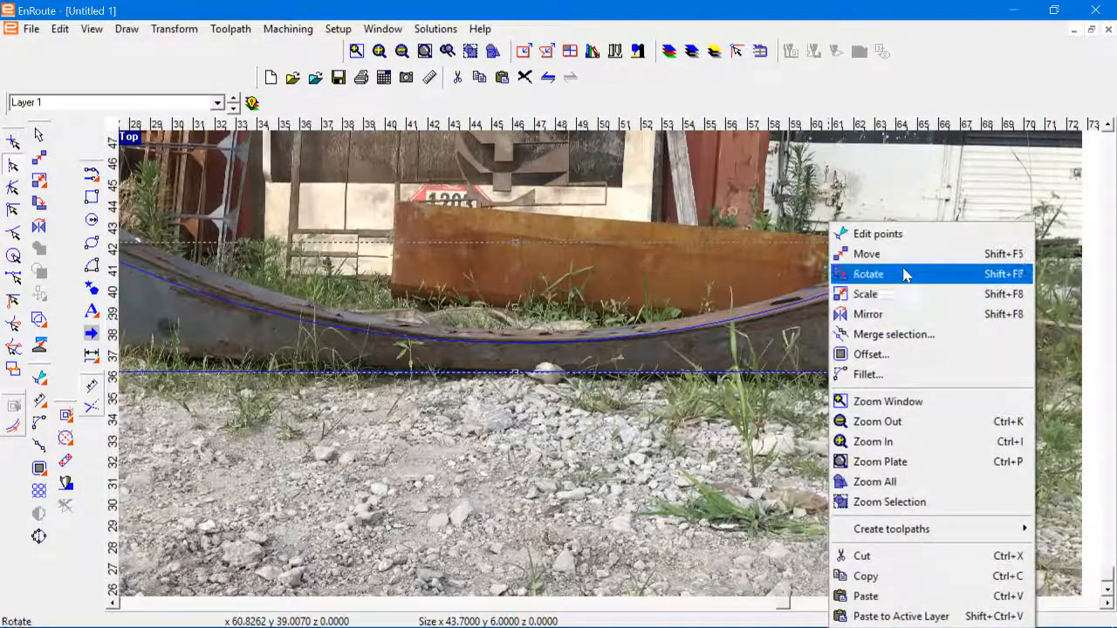
click(903, 274)
click(490, 555)
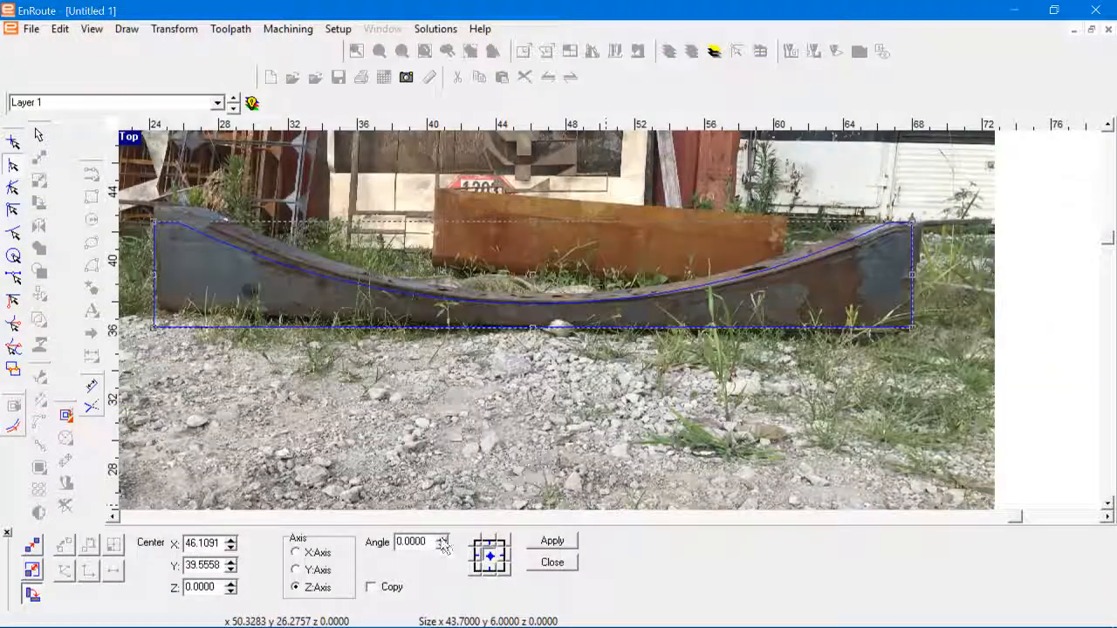
click(442, 539)
click(441, 539)
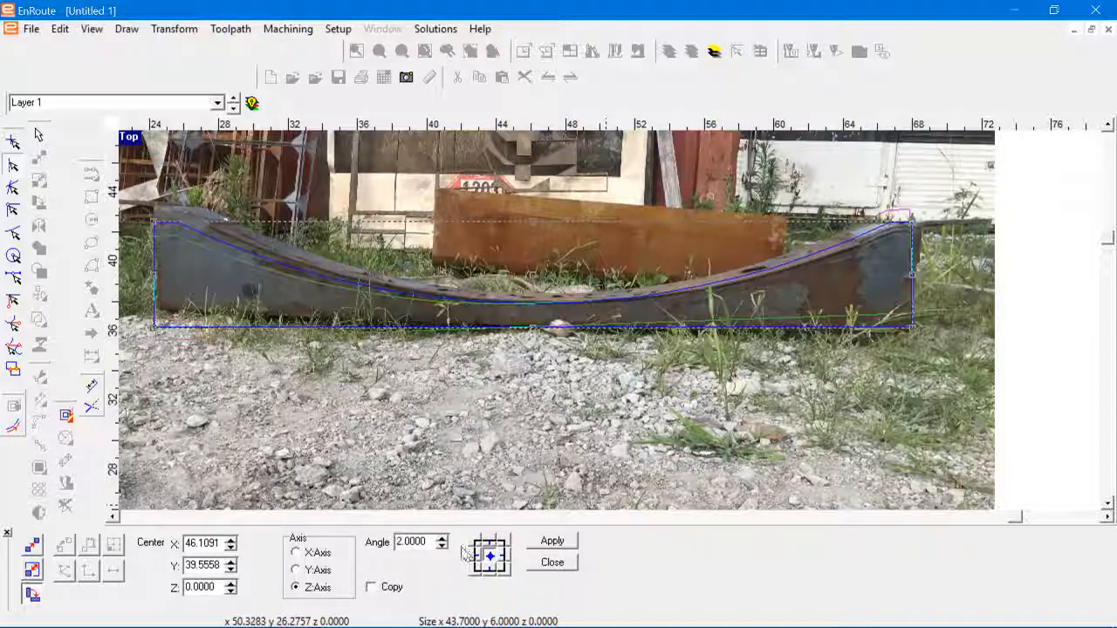
click(441, 547)
click(441, 547)
click(442, 547)
click(552, 541)
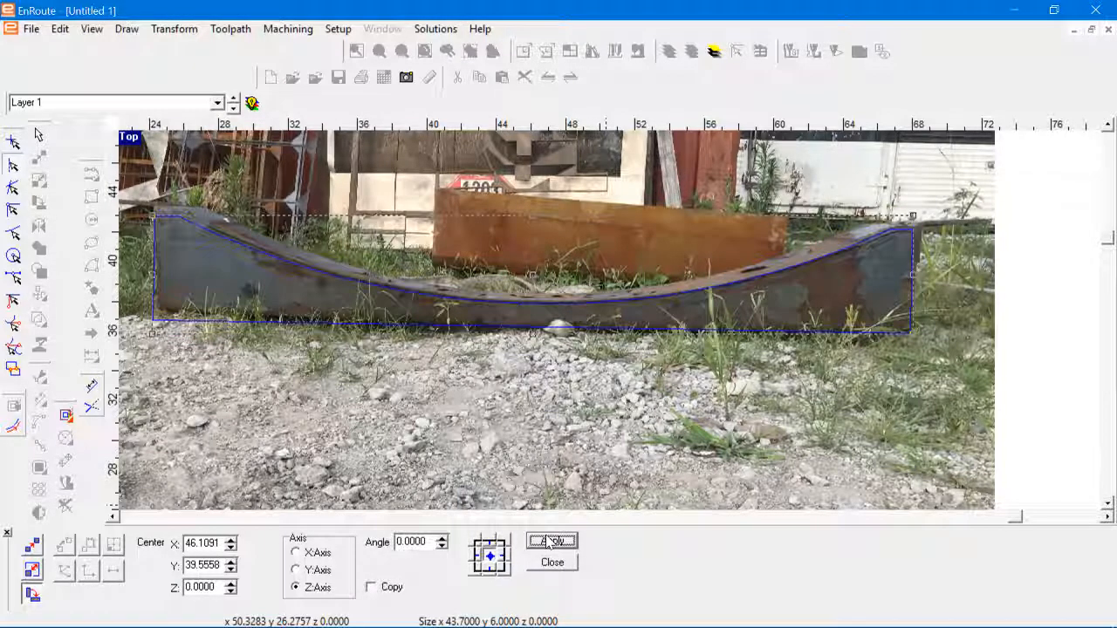
click(442, 538)
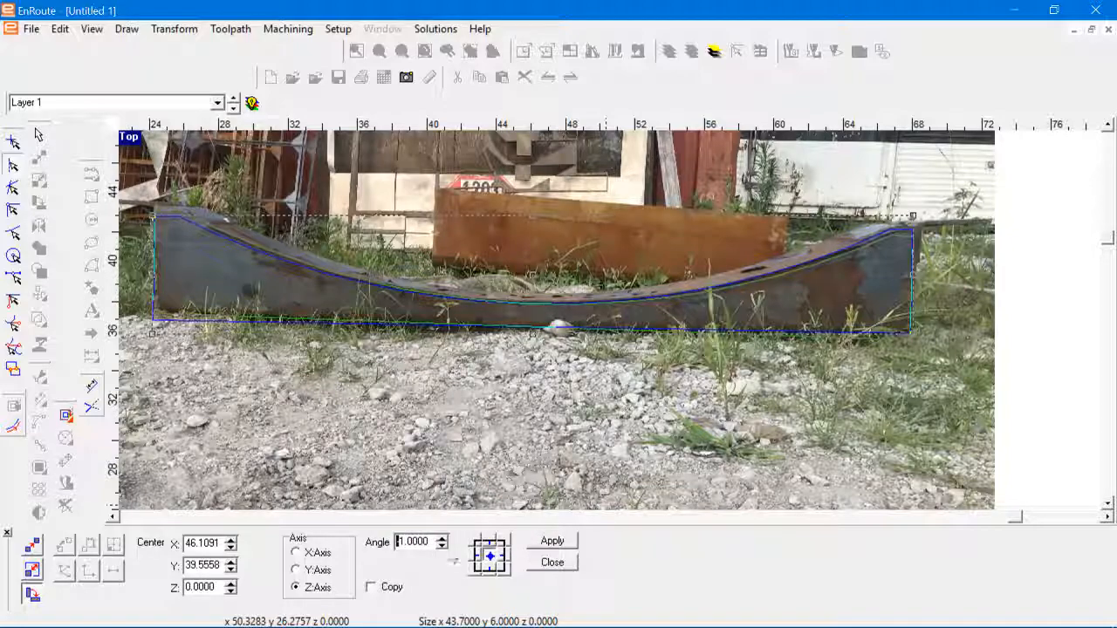
click(551, 542)
click(551, 561)
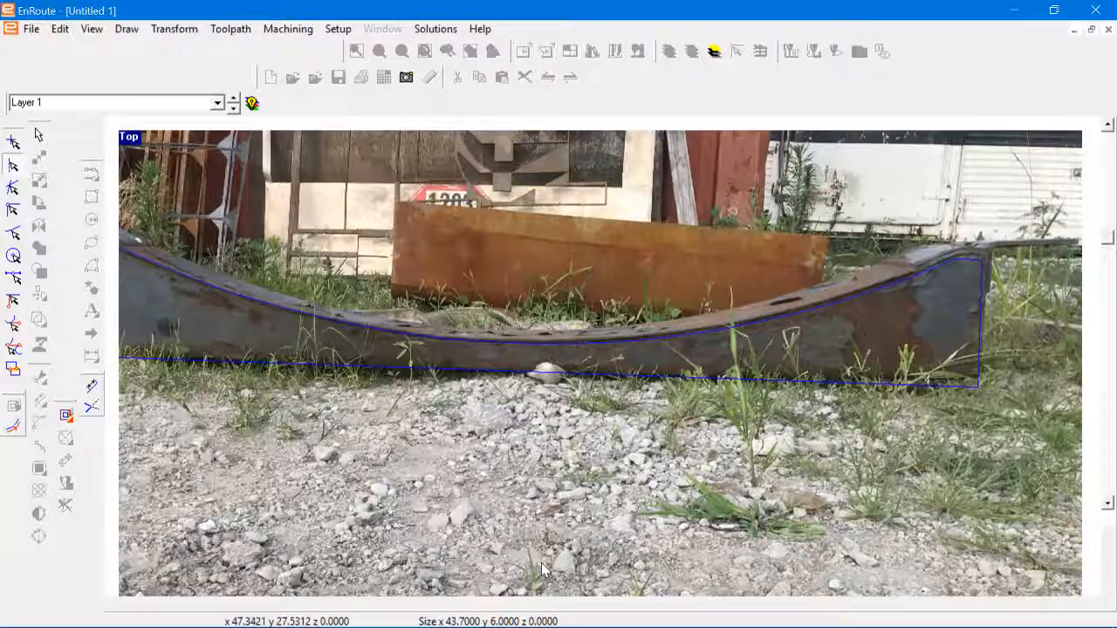
Move the beam photo well to the right of the contour and delete the beam contour.
scroll(468, 380, down, 2)
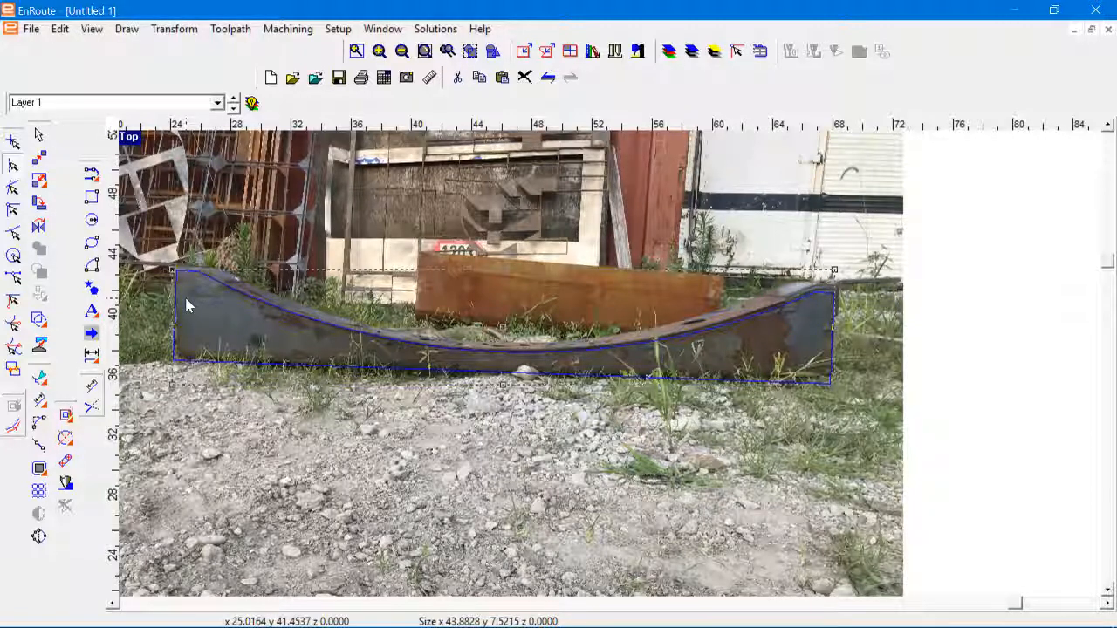
scroll(513, 345, down, 2)
scroll(515, 349, down, 1)
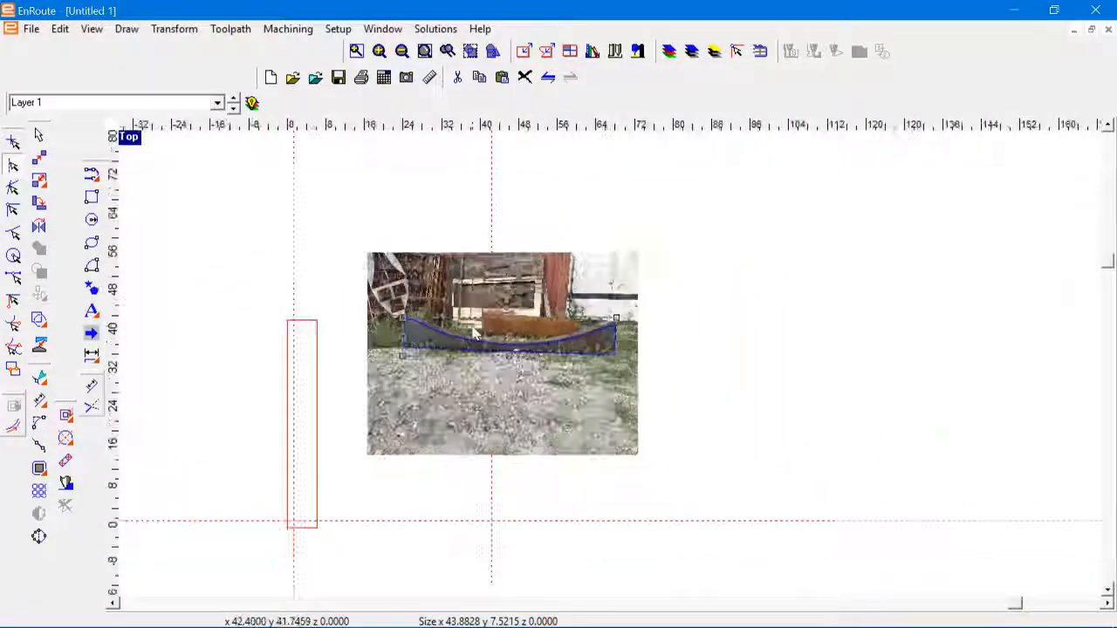
scroll(453, 366, down, 1)
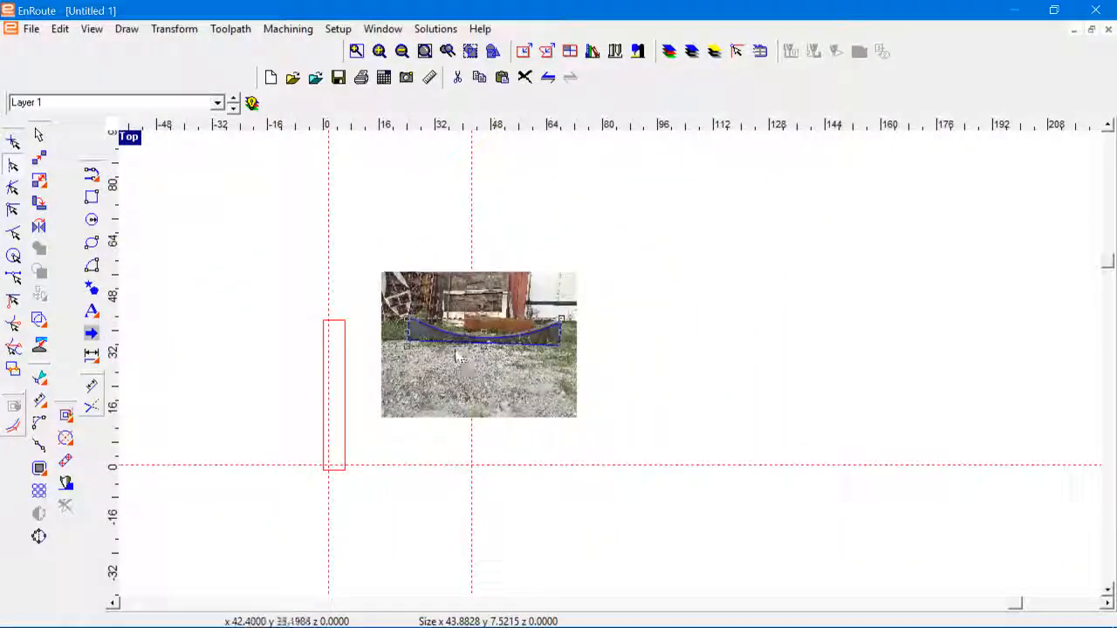
scroll(454, 349, up, 1)
drag(478, 293, 847, 266)
drag(342, 241, 663, 399)
key(Delete)
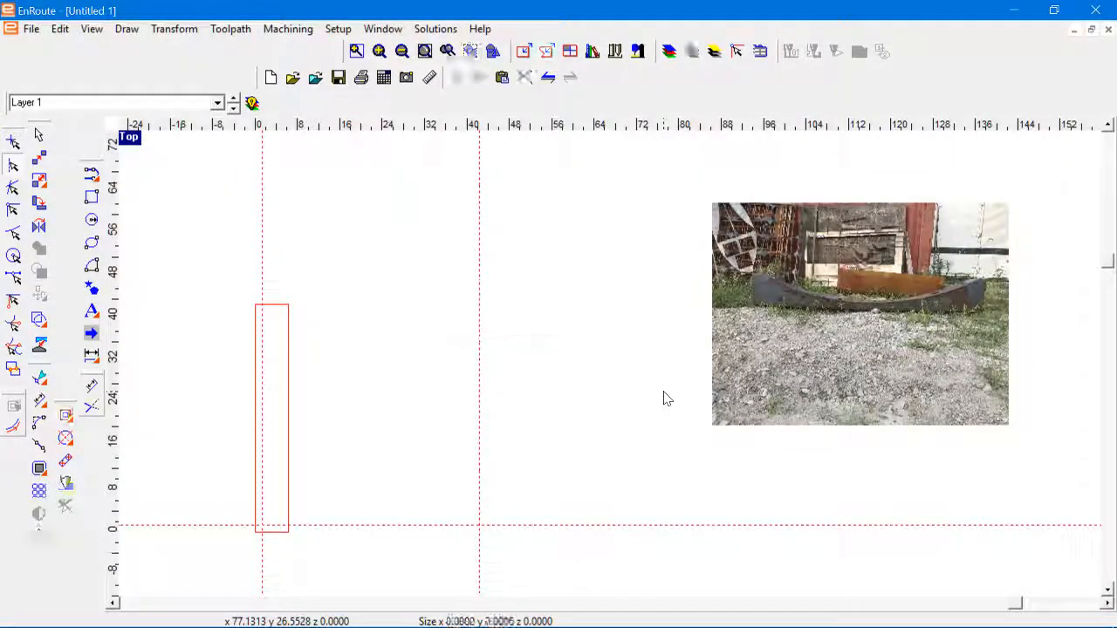